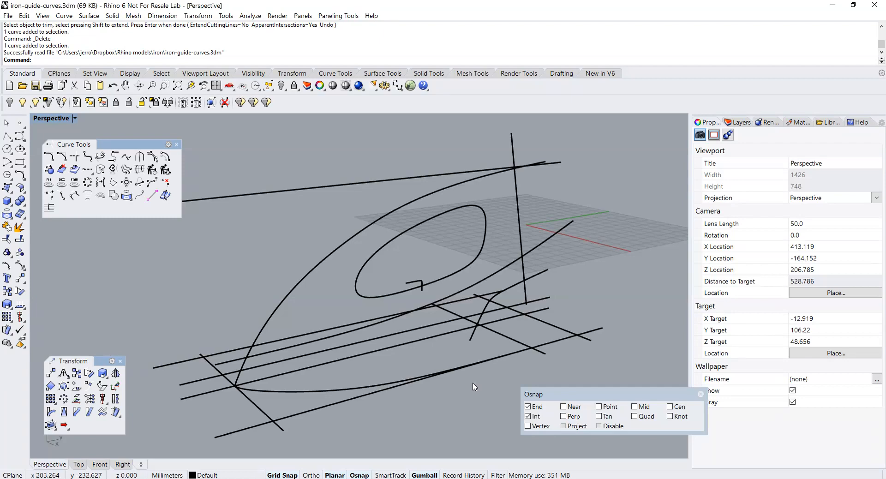
Step: Mirror the curved base side outline across the iron's lengthwise centreline, starting the mirror plane at the front tip
{"action": "right_click_drag", "start_coordinate": [414, 392], "coordinate": [429, 402]}
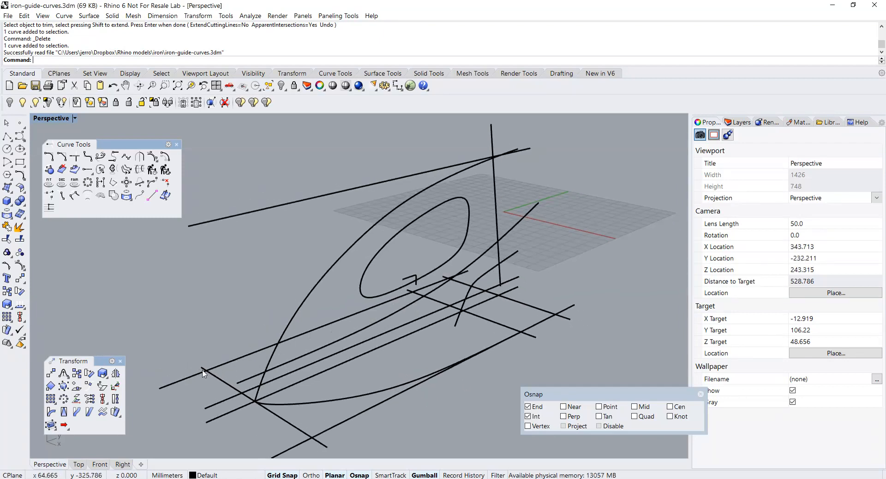
{"action": "left_click", "coordinate": [116, 373]}
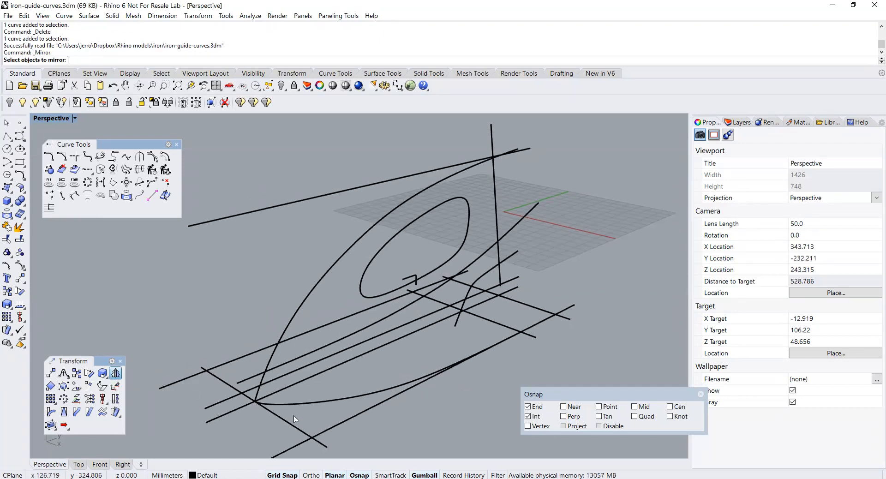
{"action": "left_click", "coordinate": [303, 405]}
{"action": "key", "text": "Return"}
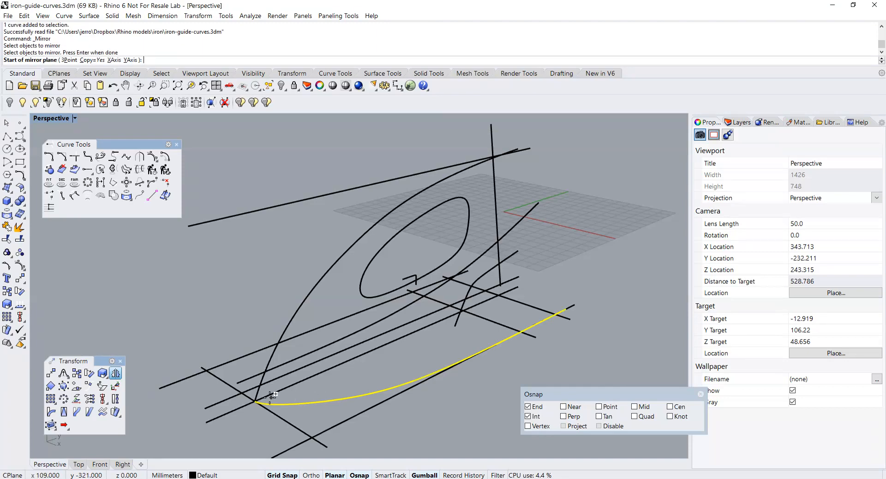
{"action": "left_click", "coordinate": [255, 401]}
{"action": "left_click", "coordinate": [239, 407]}
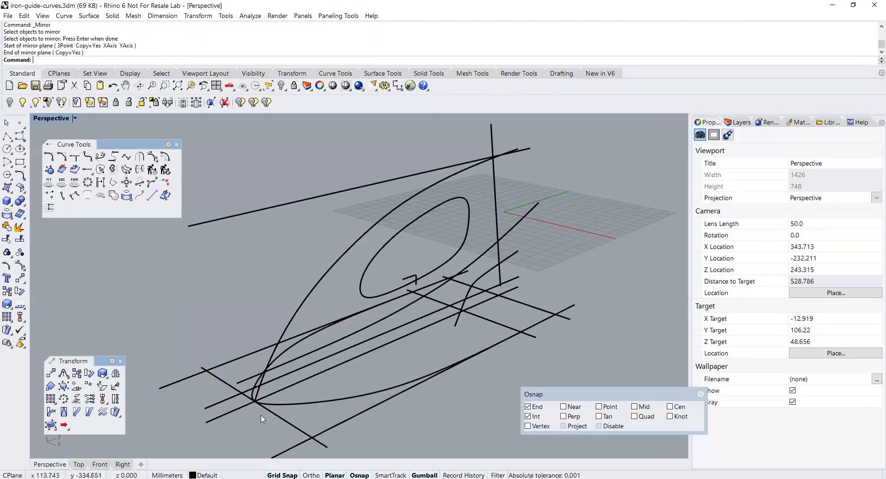
Step: Isolate the two base side curves and the arched top profile curve, hiding all other guide curves
{"action": "left_click", "coordinate": [308, 405]}
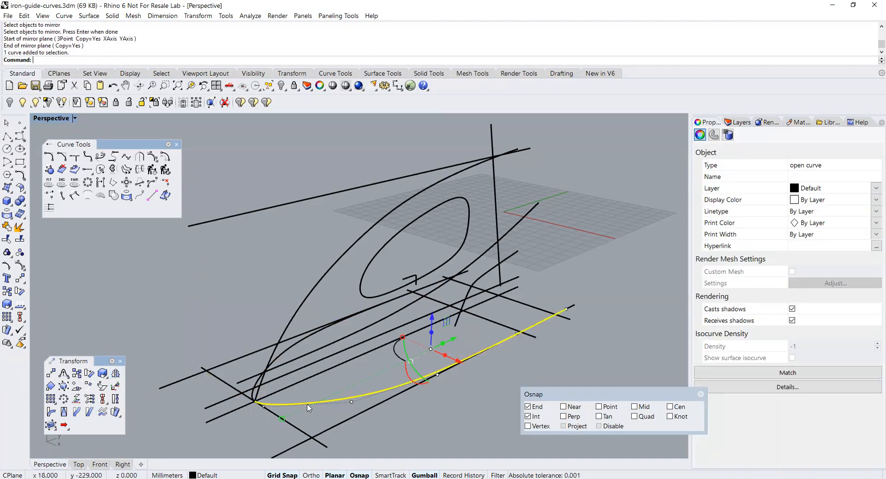
{"action": "left_click", "coordinate": [282, 352]}
{"action": "left_click", "coordinate": [287, 346]}
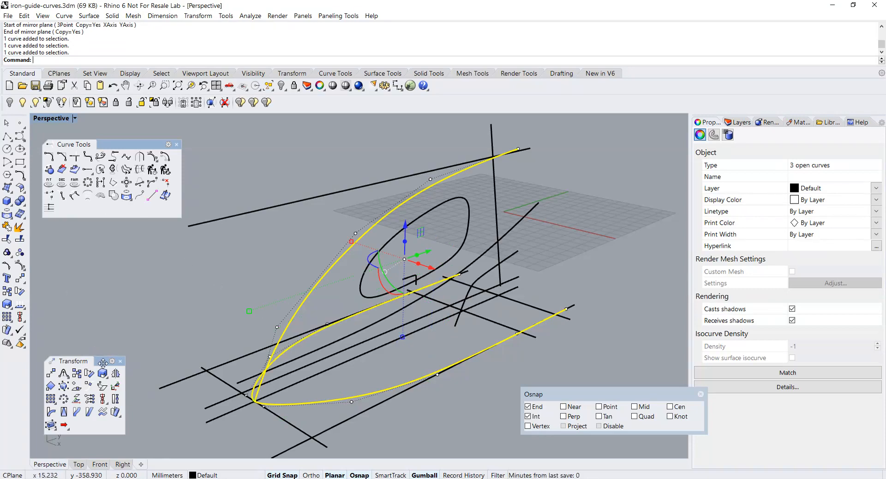
{"action": "left_click", "coordinate": [48, 102]}
{"action": "left_click", "coordinate": [206, 259]}
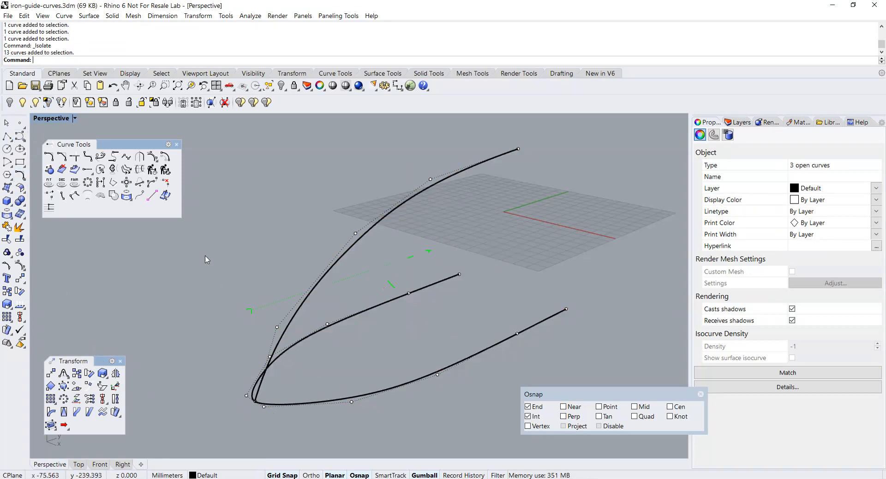
Step: Choose the mirrored base curve, the top profile and the original base curve, in that order, as profiles for cross-section curves
{"action": "right_click_drag", "start_coordinate": [206, 268], "coordinate": [230, 267]}
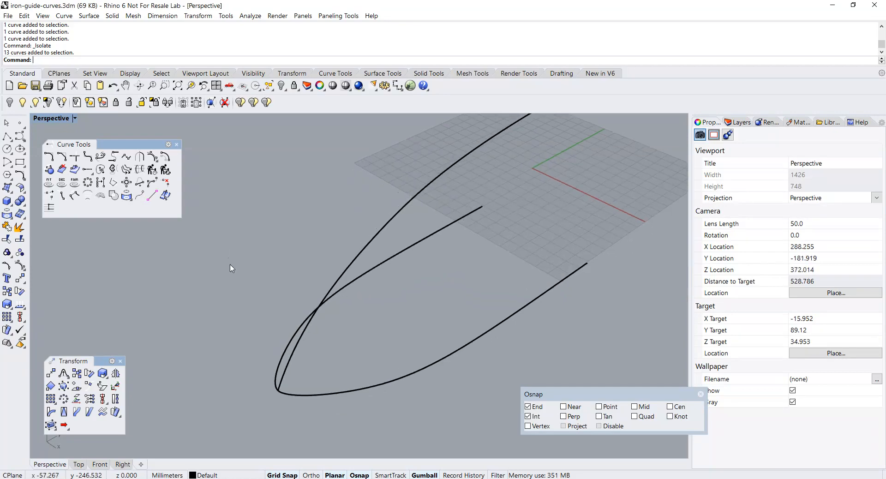
{"action": "left_click", "coordinate": [138, 170]}
{"action": "scroll", "coordinate": [323, 228], "scroll_direction": "down", "scroll_amount": 2}
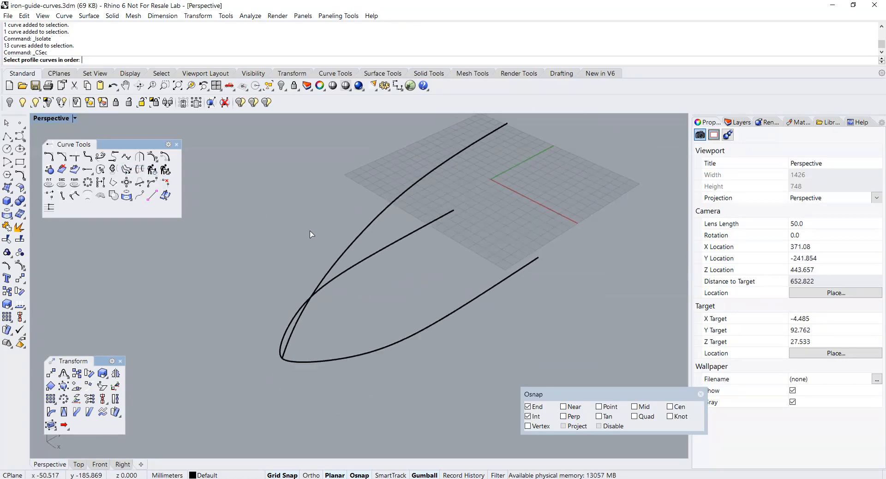
{"action": "right_click_drag", "start_coordinate": [309, 232], "coordinate": [315, 270]}
{"action": "left_click", "coordinate": [355, 237]}
{"action": "left_click", "coordinate": [374, 253]}
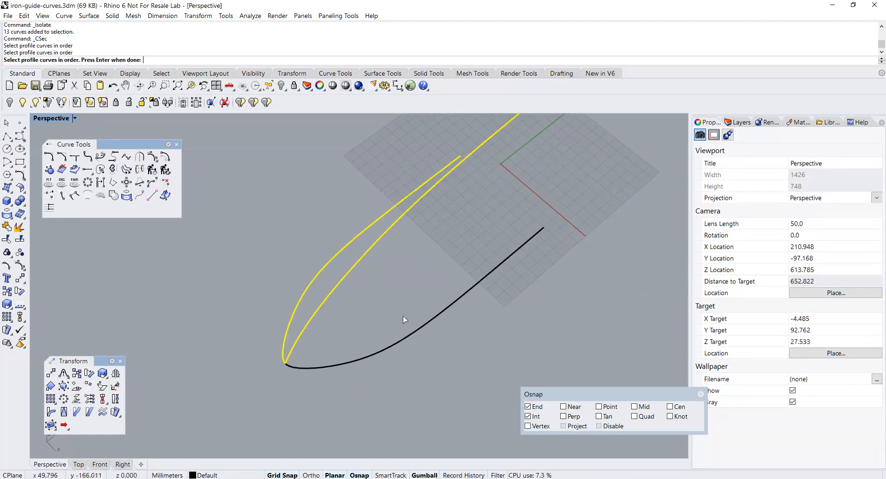
{"action": "left_click", "coordinate": [412, 336]}
{"action": "key", "text": "Return"}
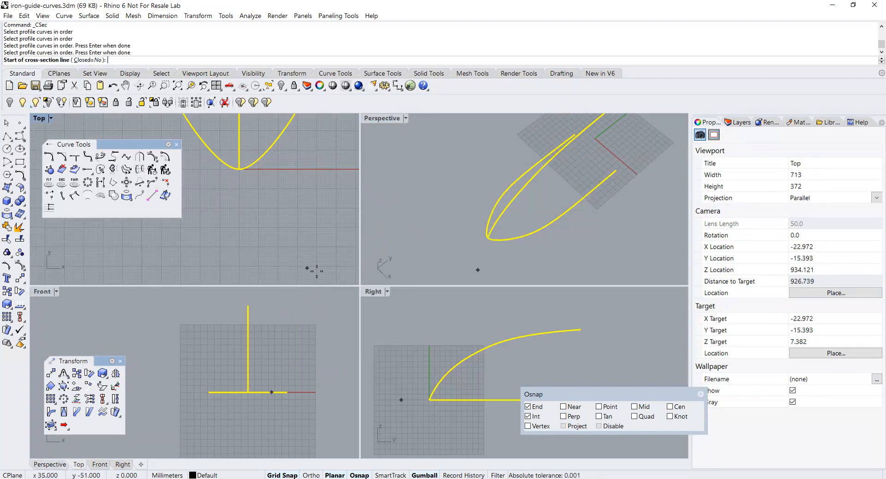
Step: Create two open cross-section curves with vertical section lines in the Right view, one near the rear end and one around mid-length
{"action": "double_click", "coordinate": [376, 293]}
{"action": "scroll", "coordinate": [383, 293], "scroll_direction": "down", "scroll_amount": 6}
{"action": "right_click_drag", "start_coordinate": [384, 292], "coordinate": [372, 293]}
{"action": "scroll", "coordinate": [369, 296], "scroll_direction": "up", "scroll_amount": 4}
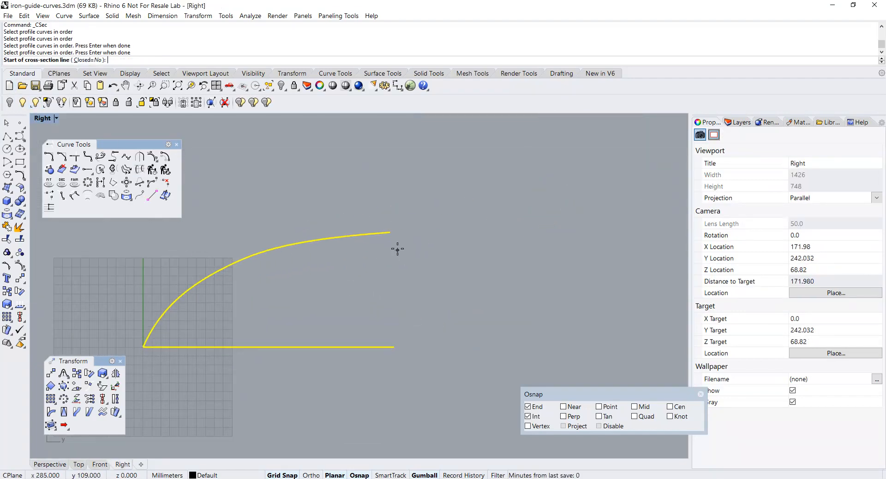
{"action": "left_click", "coordinate": [388, 232]}
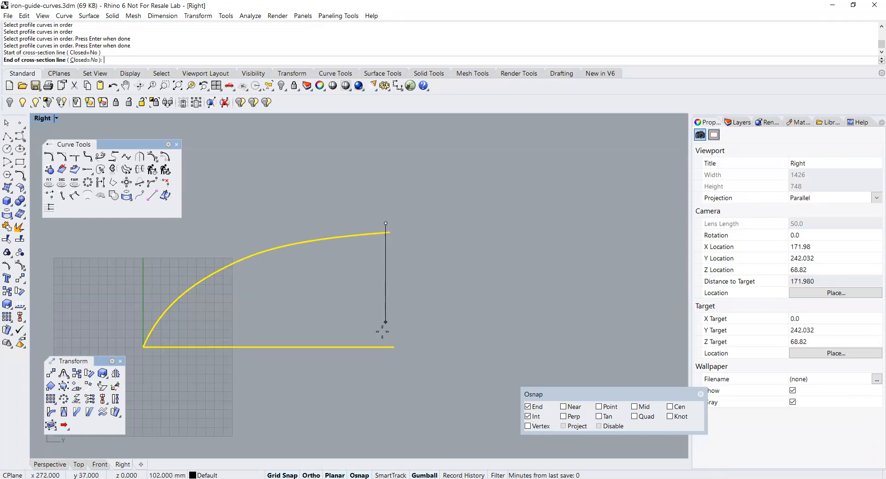
{"action": "left_click", "coordinate": [387, 379]}
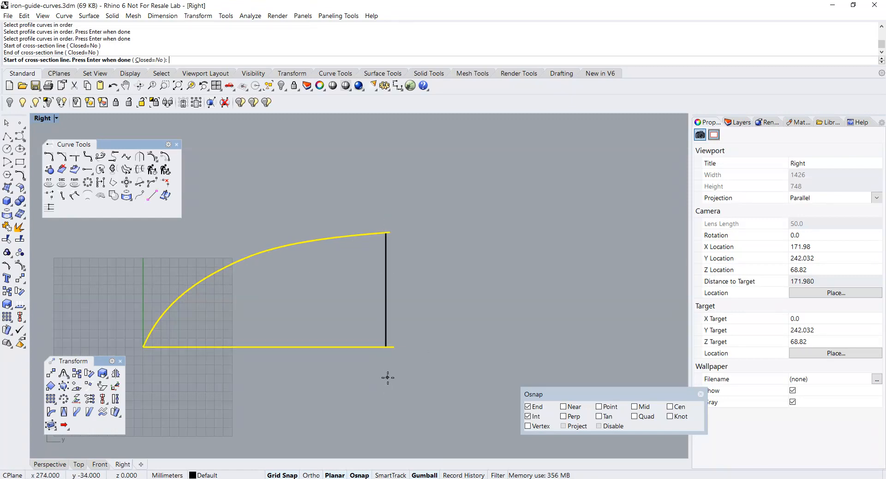
{"action": "left_click", "coordinate": [260, 235]}
{"action": "left_click", "coordinate": [254, 378]}
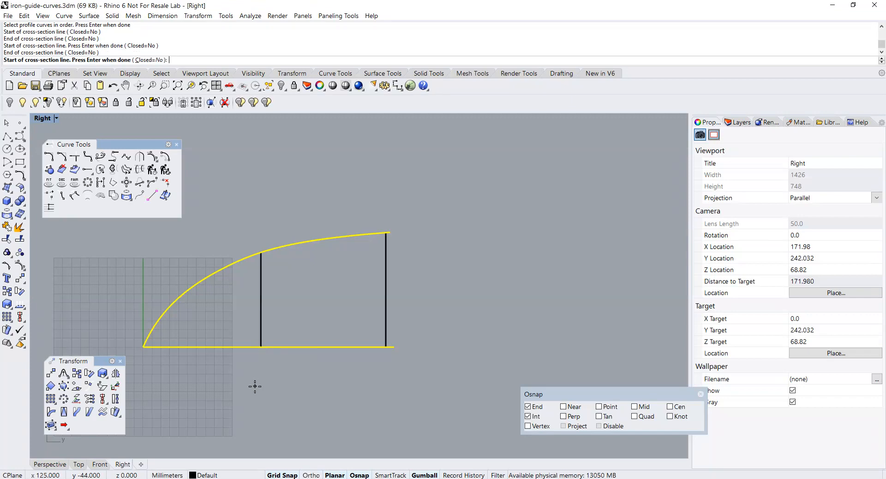
Step: Add a third cross-section with a vertical line just behind the front tip in the Right view and finish the command
{"action": "right_click_drag", "start_coordinate": [253, 385], "coordinate": [352, 370]}
{"action": "scroll", "coordinate": [300, 324], "scroll_direction": "up", "scroll_amount": 2}
{"action": "scroll", "coordinate": [300, 324], "scroll_direction": "up", "scroll_amount": 2}
{"action": "left_click", "coordinate": [257, 304]}
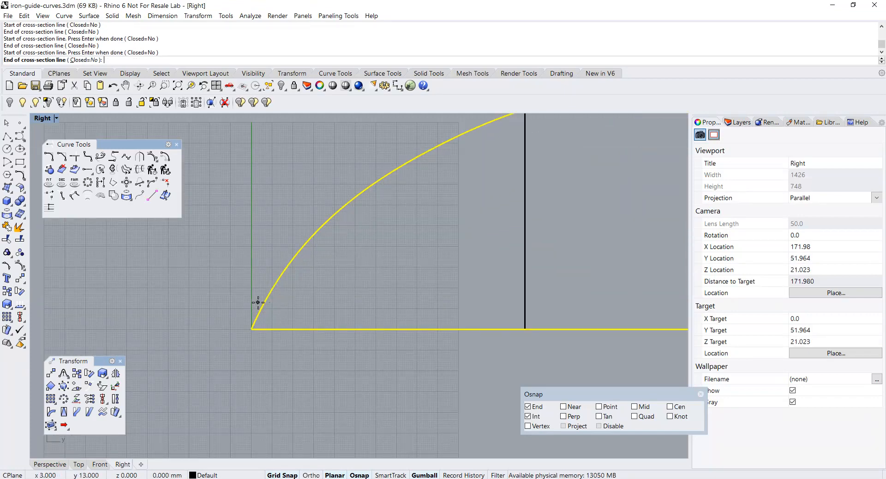
{"action": "left_click", "coordinate": [269, 362]}
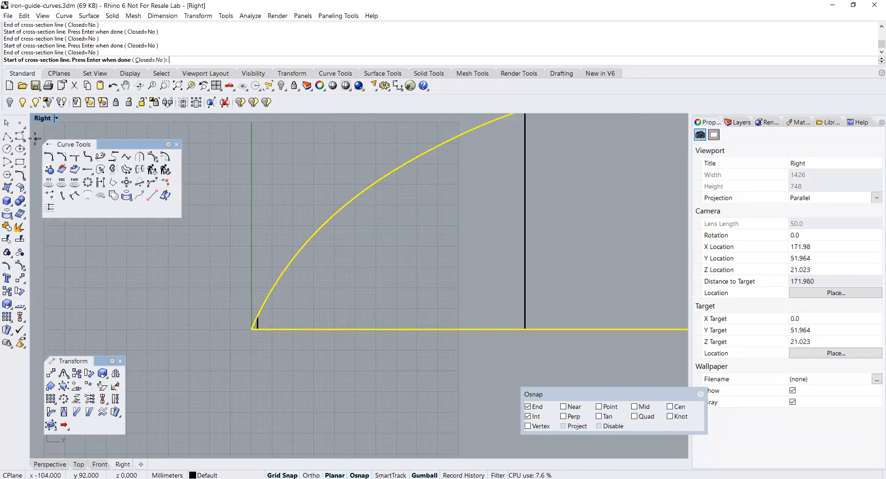
{"action": "key", "text": "Return"}
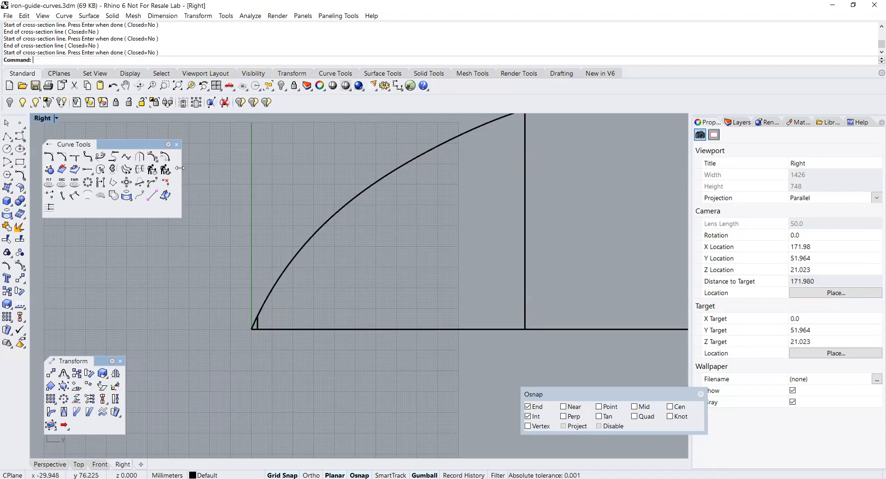
Step: Trim away the mirrored-side halves of the rear and middle cross-sections in the Perspective view, using the central top profile as cutter
{"action": "double_click", "coordinate": [43, 118]}
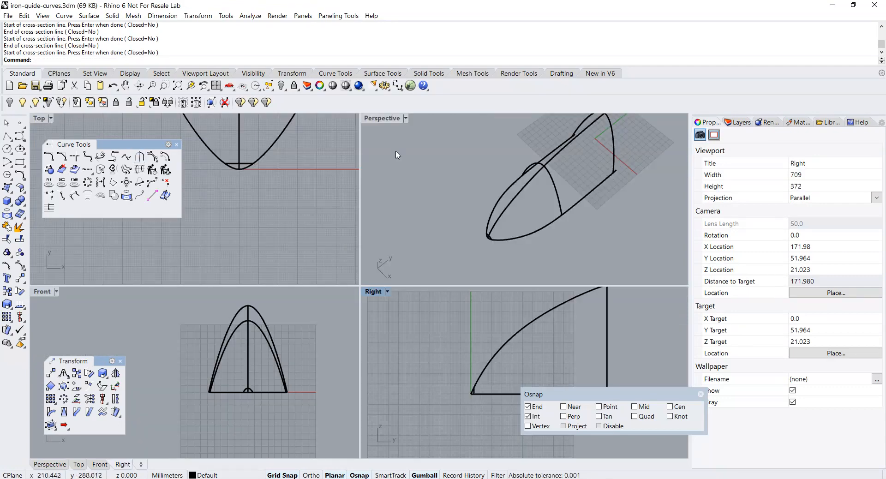
{"action": "double_click", "coordinate": [381, 121]}
{"action": "right_click_drag", "start_coordinate": [377, 166], "coordinate": [430, 230]}
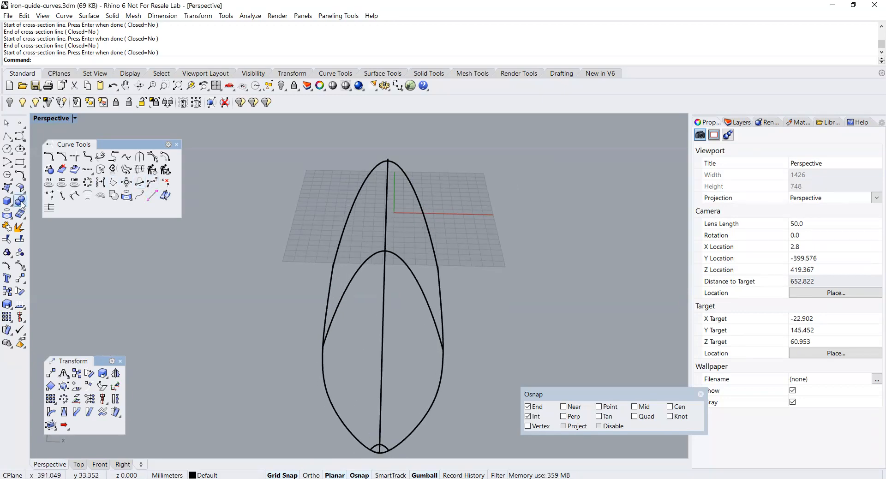
{"action": "left_click", "coordinate": [6, 238]}
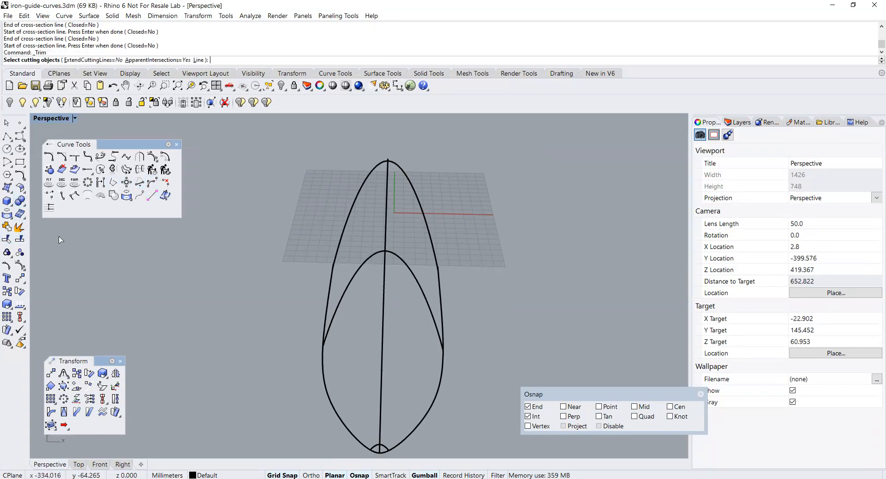
{"action": "left_click", "coordinate": [386, 223]}
{"action": "key", "text": "Return"}
{"action": "left_click", "coordinate": [373, 171]}
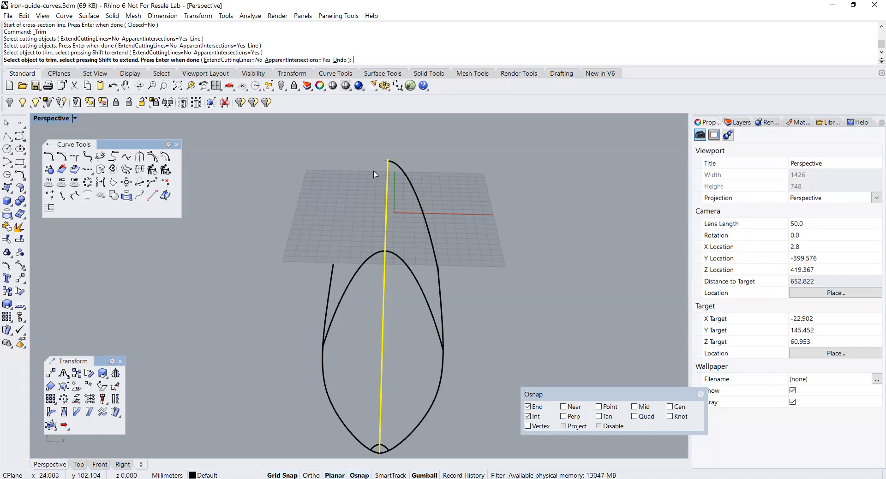
{"action": "left_click", "coordinate": [368, 260]}
{"action": "key", "text": "Return"}
Step: Mirror the remaining halves of the rear and middle cross-sections across the centreline, starting the mirror plane at the front tip
{"action": "right_click_drag", "start_coordinate": [436, 311], "coordinate": [465, 255]}
{"action": "left_click", "coordinate": [458, 231]}
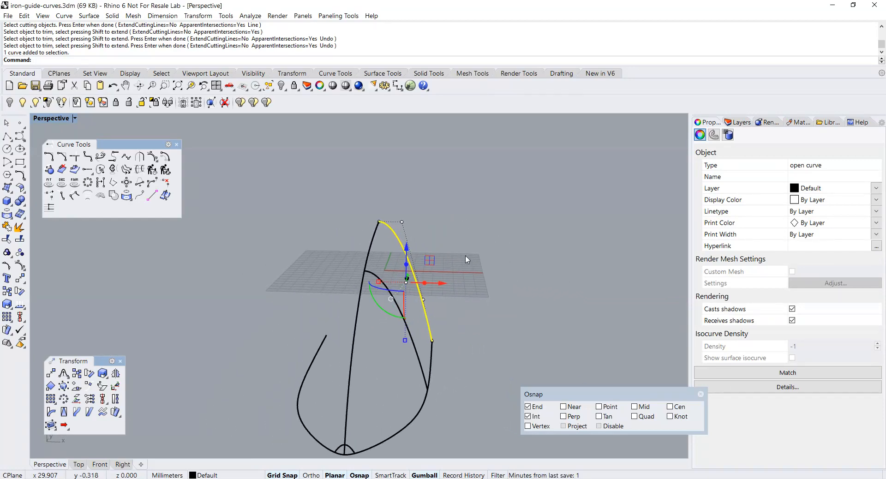
{"action": "left_click", "coordinate": [371, 274], "text": "shift"}
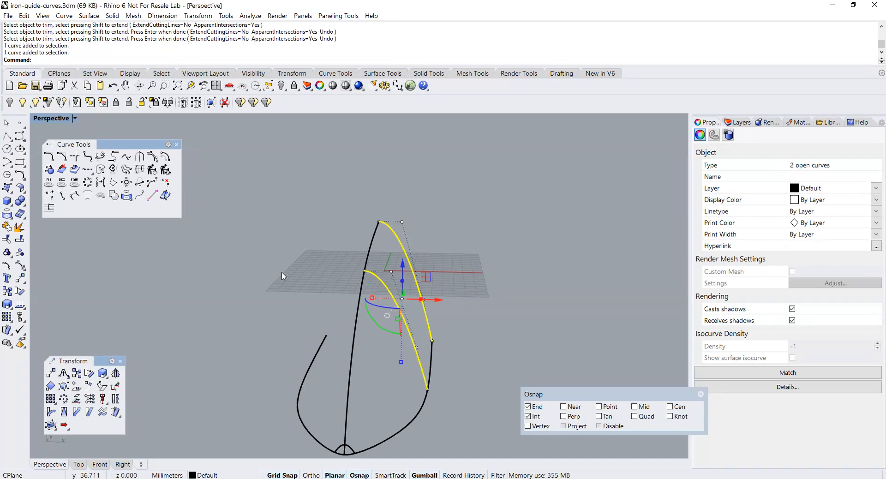
{"action": "left_click", "coordinate": [117, 376]}
{"action": "right_click_drag", "start_coordinate": [174, 366], "coordinate": [279, 247]}
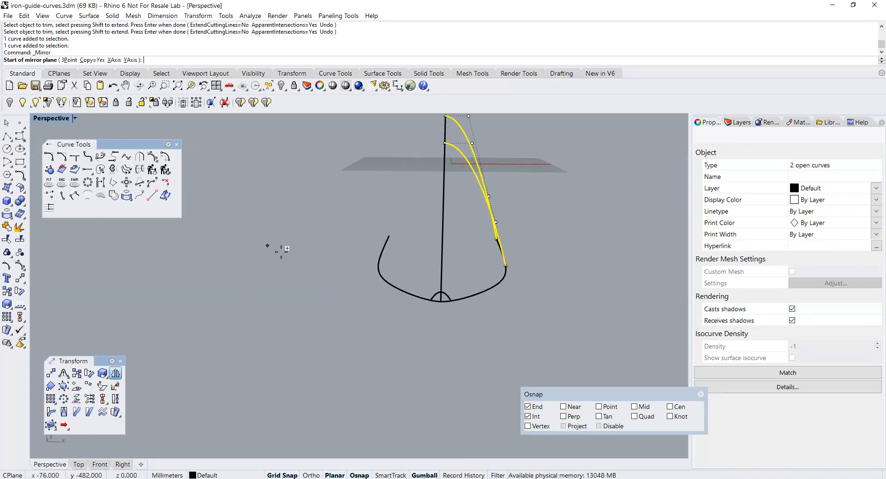
{"action": "left_click", "coordinate": [441, 300]}
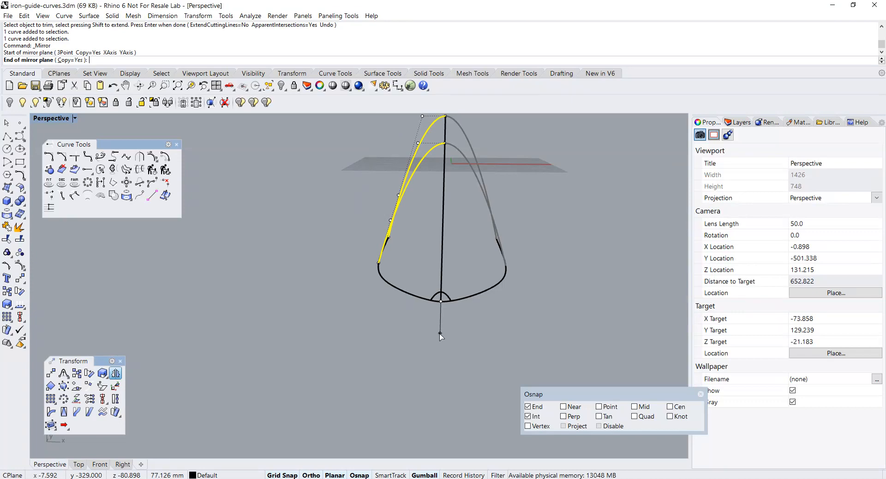
{"action": "left_click", "coordinate": [439, 333], "text": "shift"}
{"action": "right_click_drag", "start_coordinate": [439, 333], "coordinate": [422, 348]}
{"action": "key", "text": "Escape"}
Step: Join the two halves of the rear cross-section into one open curve
{"action": "right_click_drag", "start_coordinate": [452, 315], "coordinate": [404, 317]}
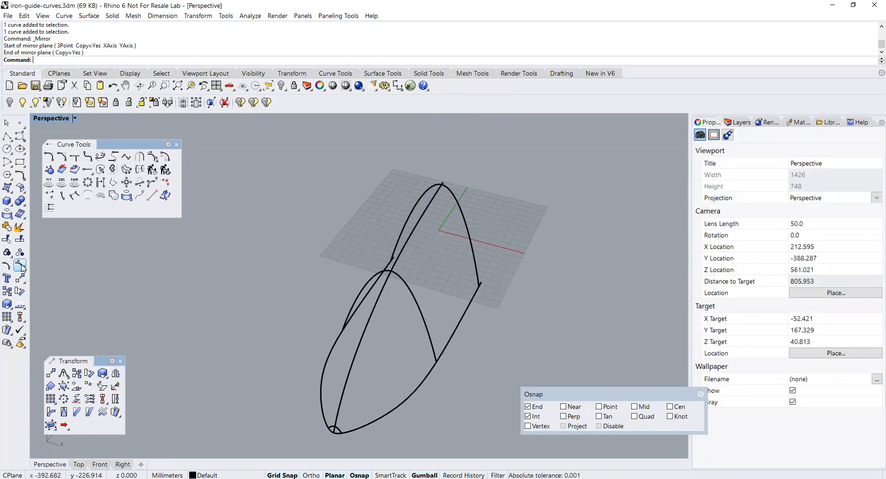
{"action": "left_click", "coordinate": [7, 227]}
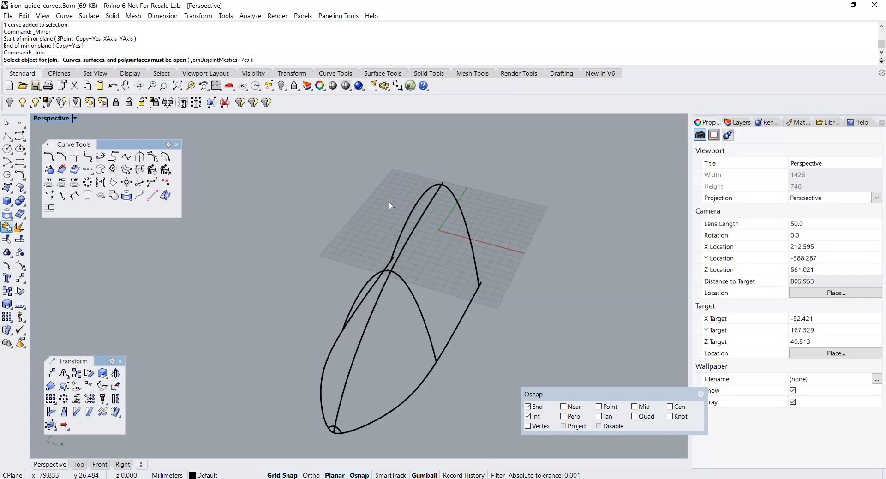
{"action": "left_click", "coordinate": [459, 201]}
{"action": "left_click", "coordinate": [438, 200]}
{"action": "key", "text": "Return"}
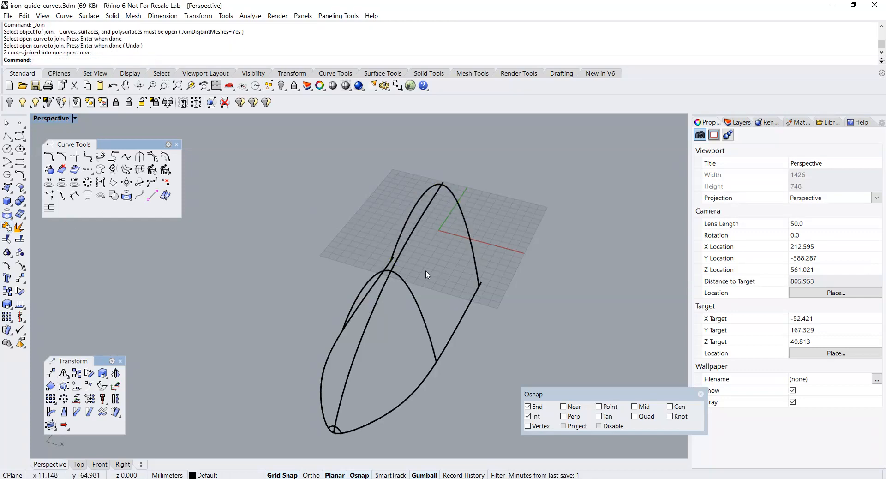
Step: Join the two halves of the middle cross-section into one open curve
{"action": "left_click", "coordinate": [412, 297]}
{"action": "right_click_drag", "start_coordinate": [420, 269], "coordinate": [439, 247]}
{"action": "right_click", "coordinate": [439, 247]}
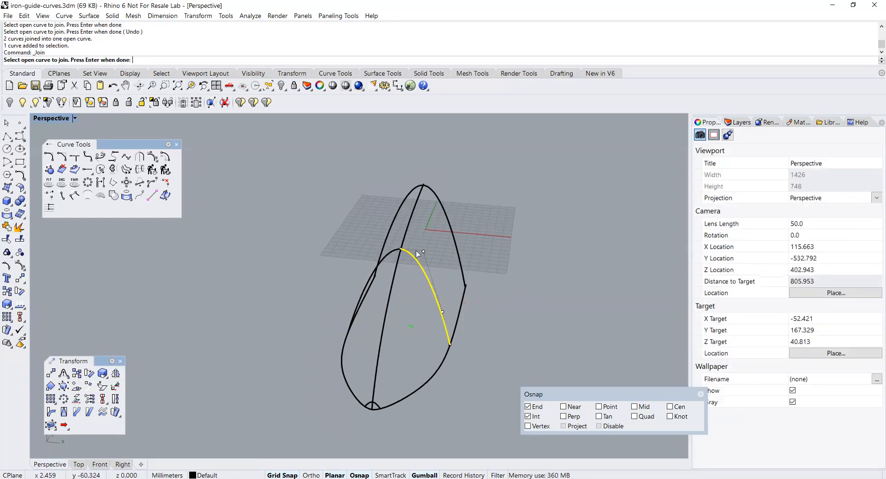
{"action": "left_click", "coordinate": [392, 252]}
{"action": "key", "text": "Return"}
{"action": "key", "text": "Escape"}
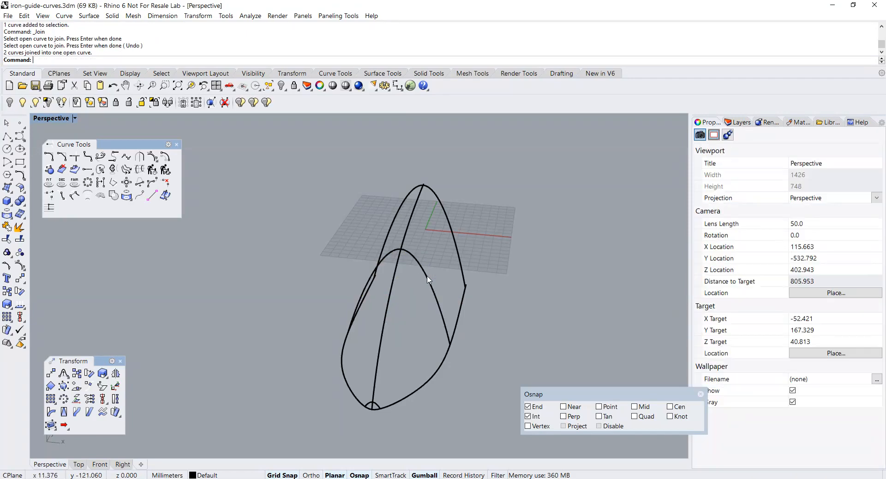
Step: Draw a horizontal line across both cross-section arches in the Front view, at a height of about 86 mm
{"action": "left_click", "coordinate": [448, 221]}
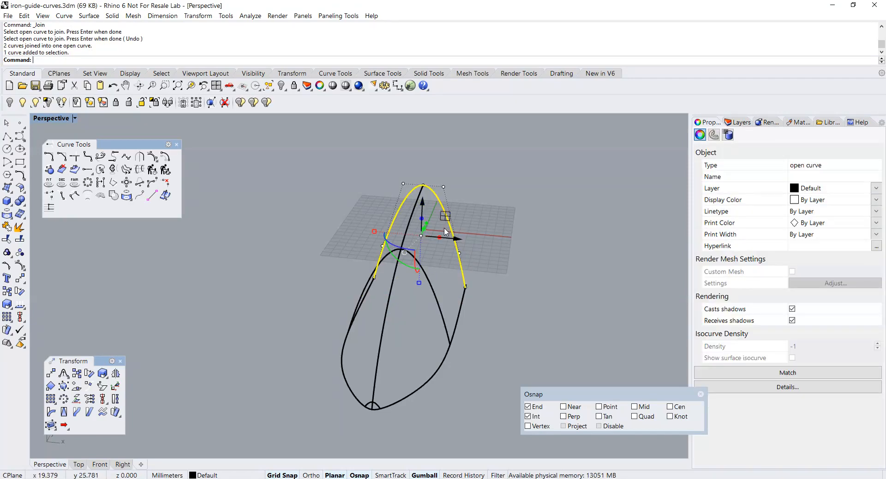
{"action": "mouse_move", "coordinate": [450, 212]}
{"action": "right_mouse_down"}
{"action": "mouse_move", "coordinate": [469, 202]}
{"action": "mouse_move", "coordinate": [454, 212]}
{"action": "right_mouse_up"}
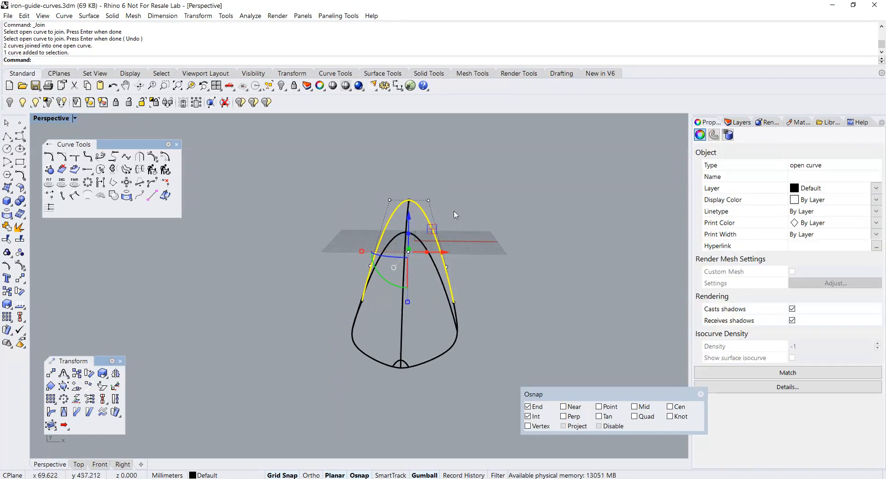
{"action": "double_click", "coordinate": [51, 119]}
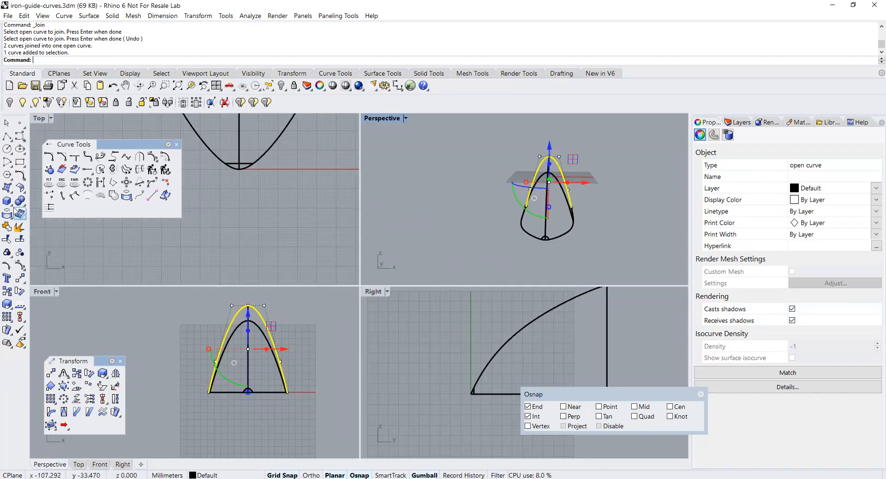
{"action": "left_click", "coordinate": [7, 136]}
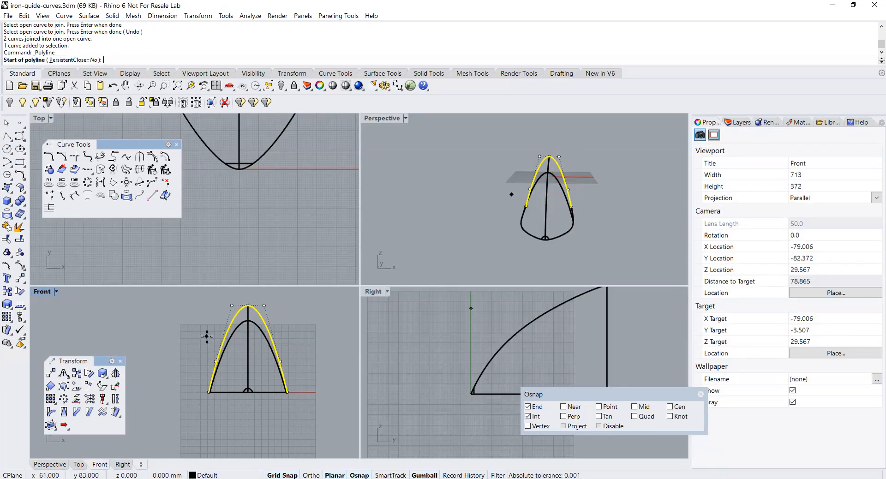
{"action": "left_click", "coordinate": [202, 335]}
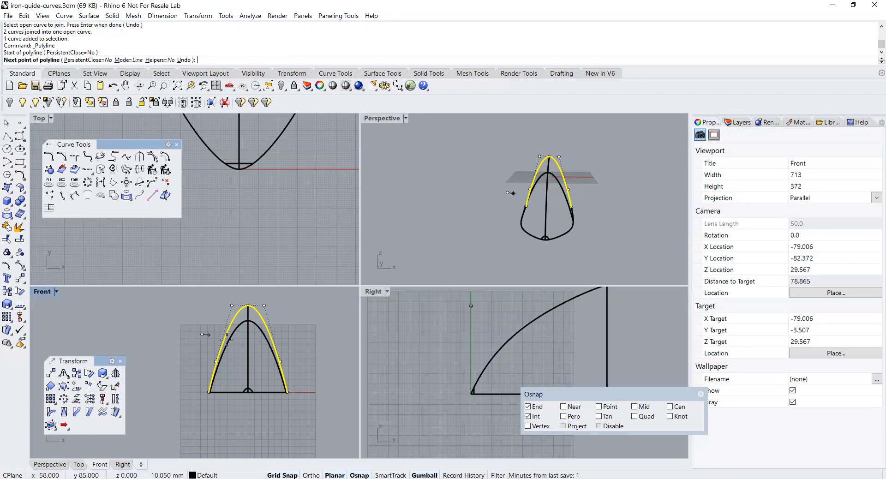
{"action": "left_click", "coordinate": [299, 335]}
{"action": "key", "text": "Return"}
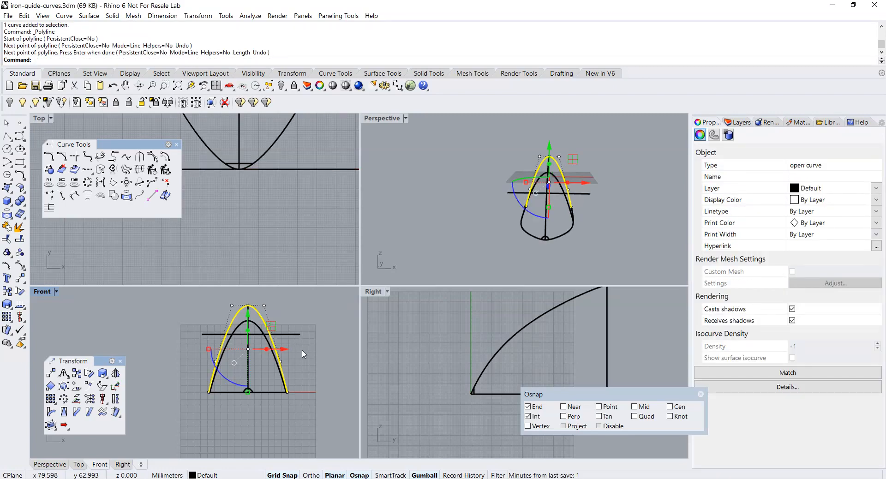
{"action": "key", "text": "Escape"}
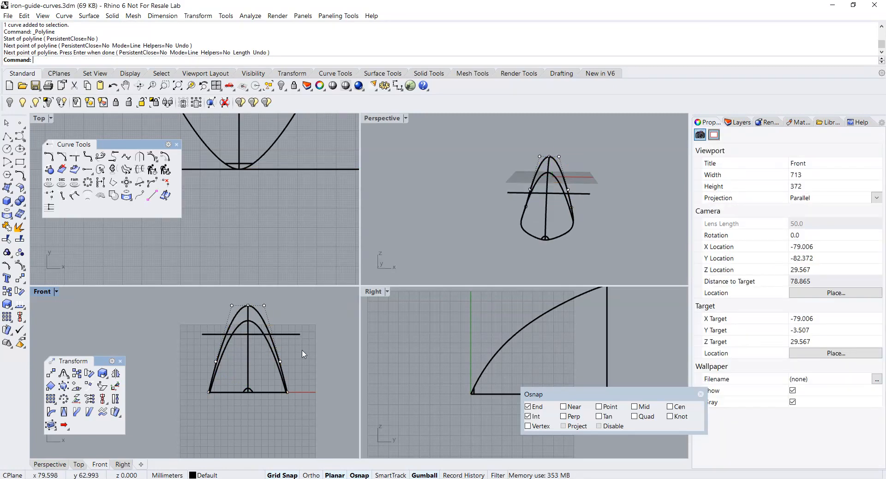
Step: Insert two knots on the rear cross-section where the horizontal line crosses it, using only projected intersection snaps
{"action": "left_click", "coordinate": [563, 426]}
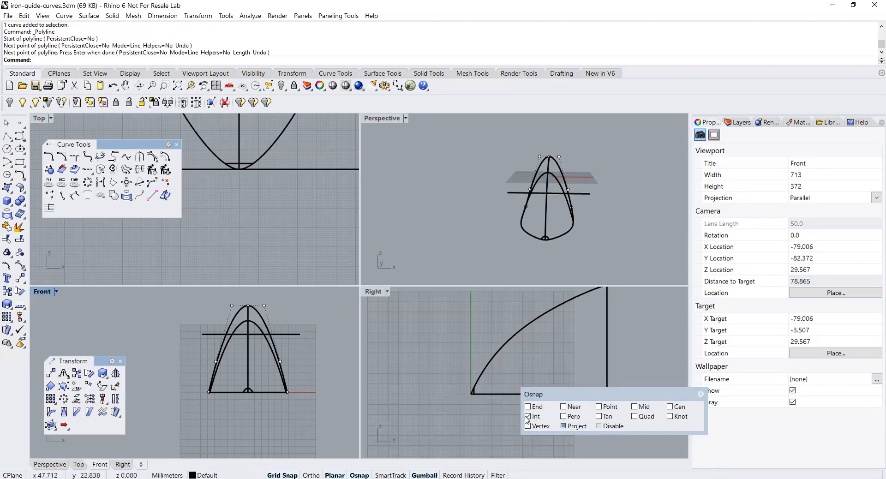
{"action": "left_click", "coordinate": [526, 407]}
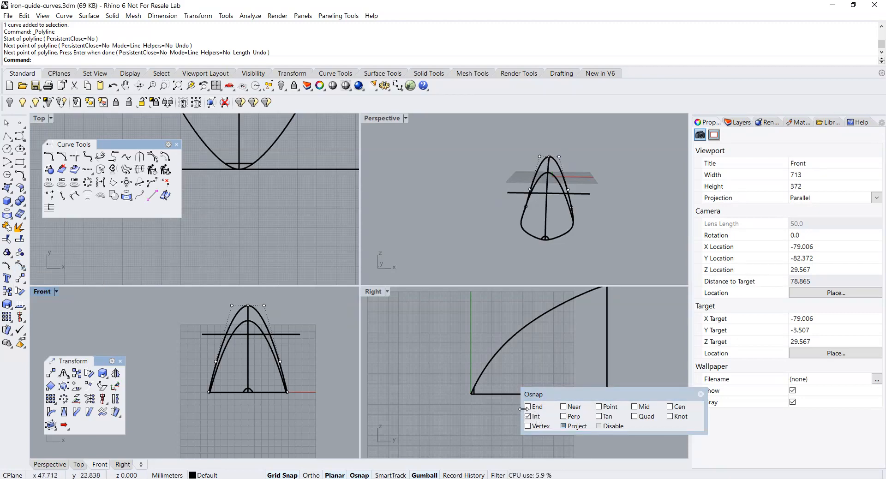
{"action": "left_click", "coordinate": [21, 280]}
{"action": "left_click", "coordinate": [20, 267]}
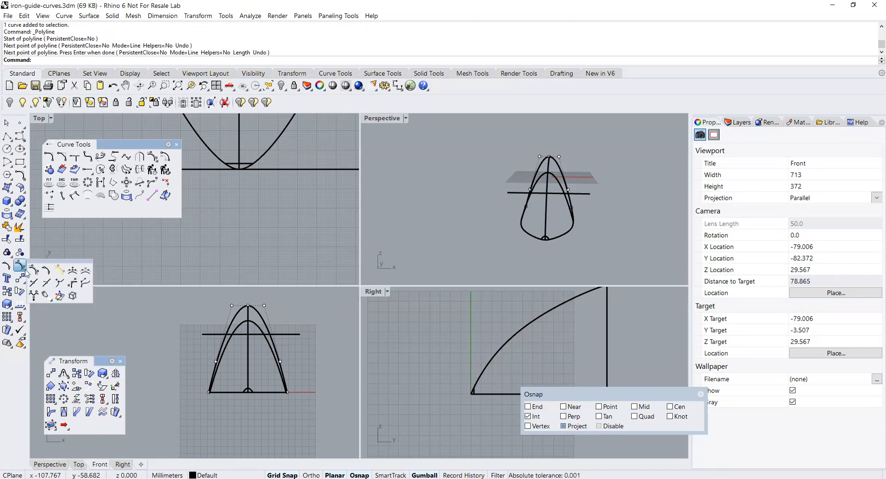
{"action": "left_click", "coordinate": [33, 282]}
{"action": "left_click", "coordinate": [226, 332]}
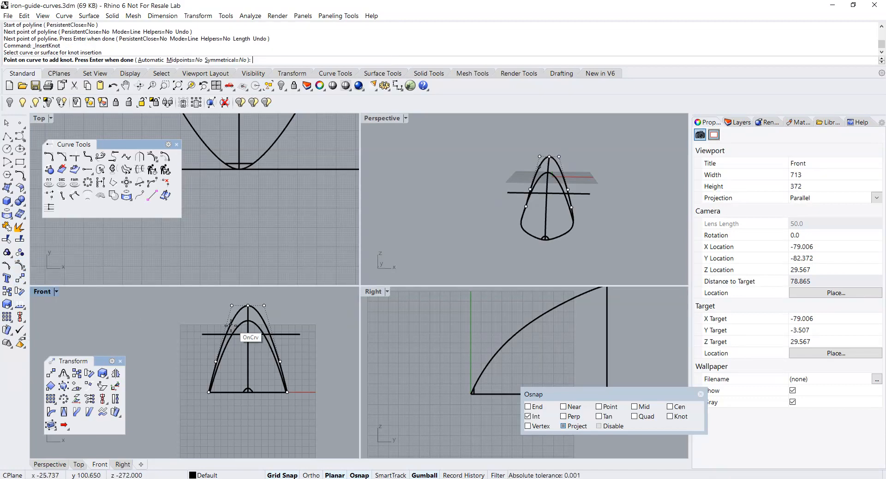
{"action": "scroll", "coordinate": [226, 332], "scroll_direction": "up", "scroll_amount": 3}
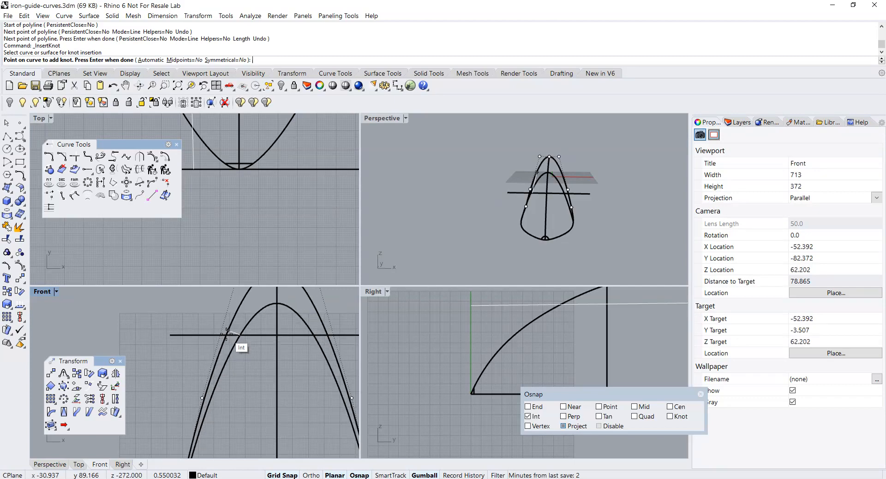
{"action": "left_click", "coordinate": [226, 333]}
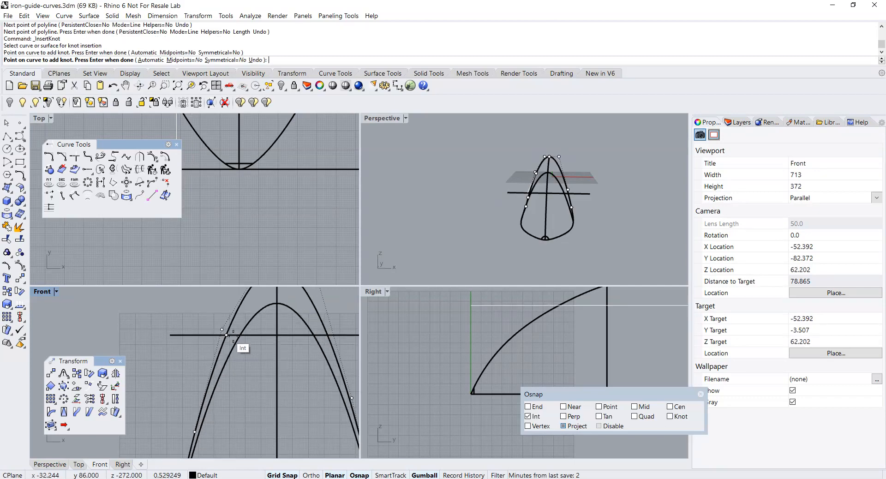
{"action": "left_click", "coordinate": [328, 335]}
{"action": "key", "text": "Return"}
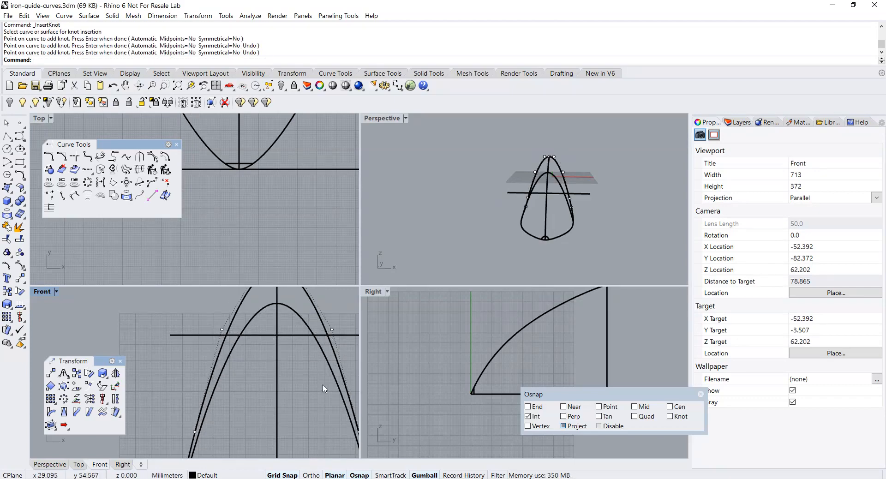
Step: Move the horizontal reference line straight down in the Front view and inspect its position in Perspective
{"action": "scroll", "coordinate": [320, 376], "scroll_direction": "down", "scroll_amount": 2}
{"action": "left_click", "coordinate": [299, 343]}
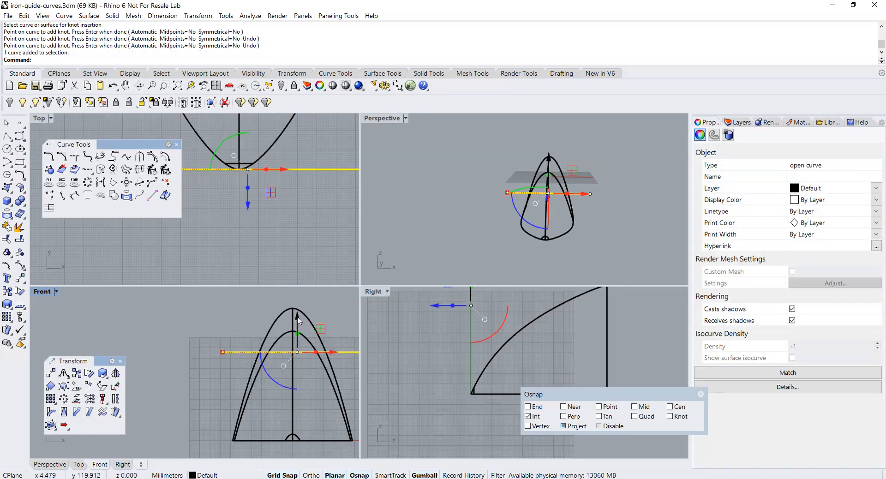
{"action": "left_click_drag", "start_coordinate": [297, 320], "coordinate": [297, 344]}
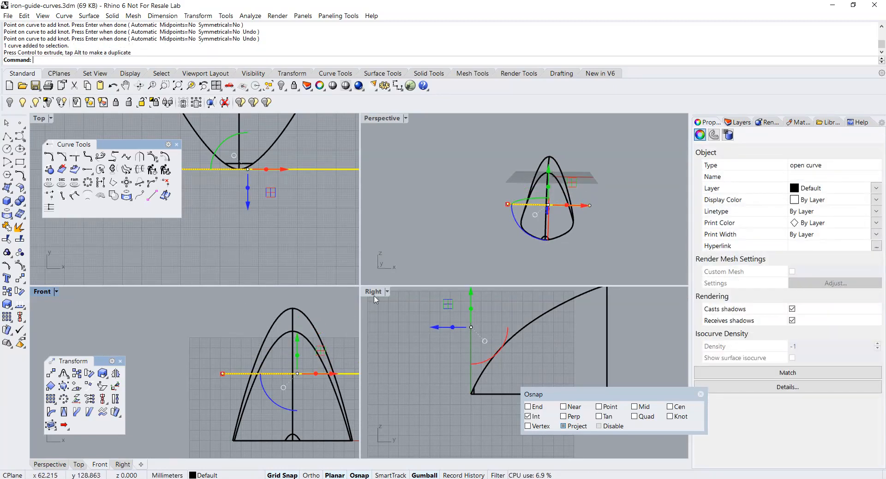
{"action": "double_click", "coordinate": [381, 118]}
{"action": "right_click_drag", "start_coordinate": [407, 284], "coordinate": [309, 305]}
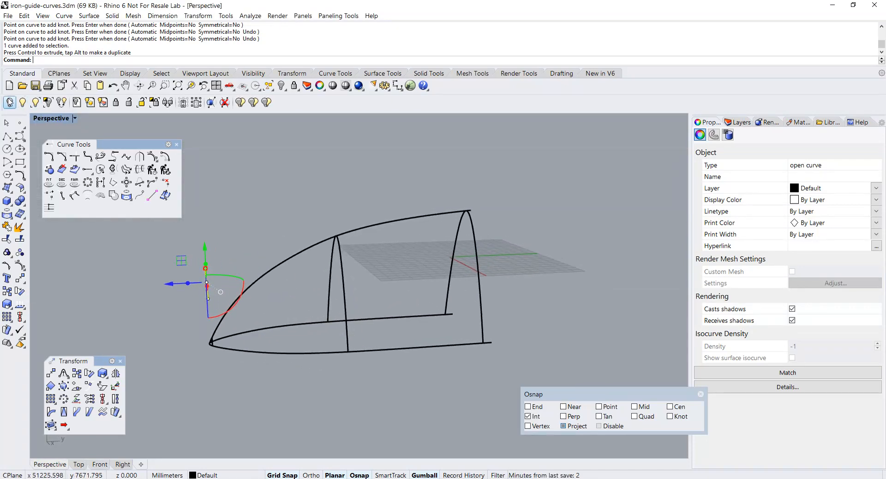
Step: Show all hidden guide curves and compare the closed handle-opening curve with the cross-sections
{"action": "right_click", "coordinate": [10, 102]}
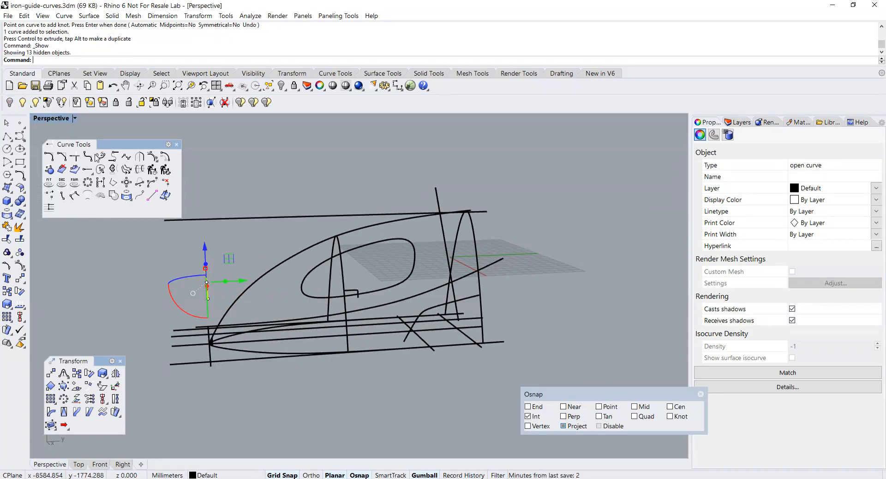
{"action": "left_click", "coordinate": [311, 276]}
{"action": "right_click_drag", "start_coordinate": [311, 276], "coordinate": [361, 269]}
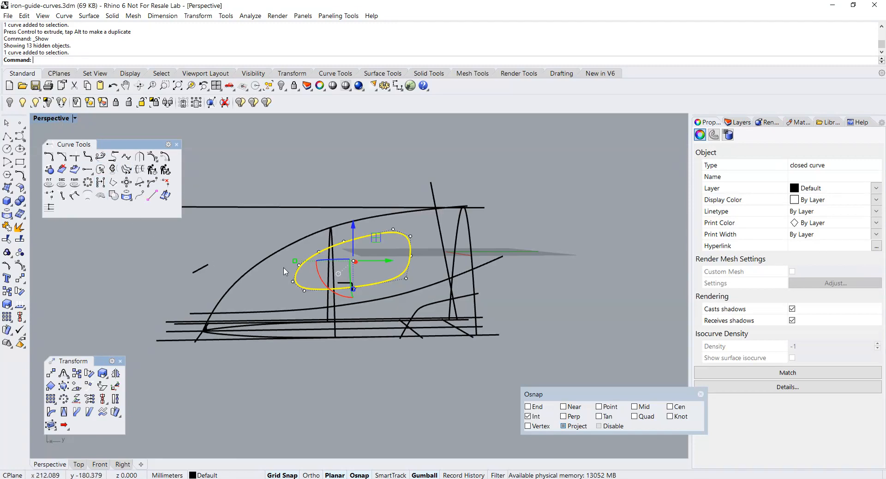
{"action": "right_click_drag", "start_coordinate": [285, 271], "coordinate": [329, 267]}
{"action": "double_click", "coordinate": [53, 118]}
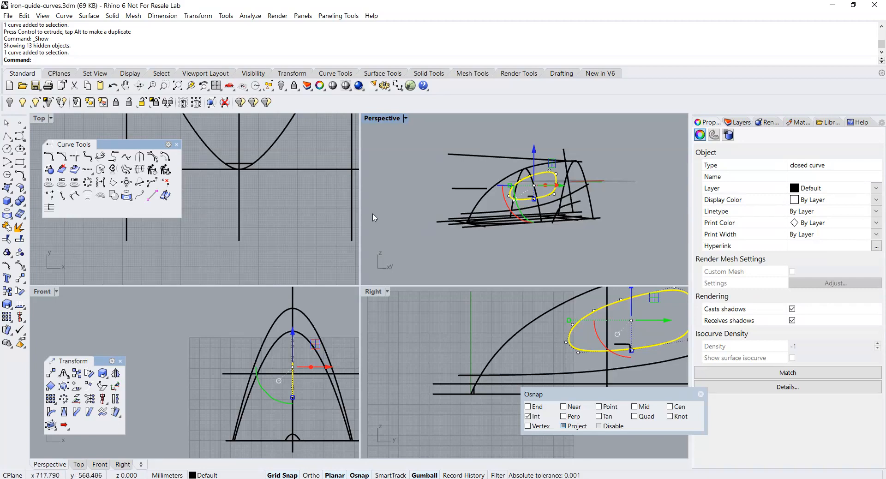
{"action": "double_click", "coordinate": [378, 122]}
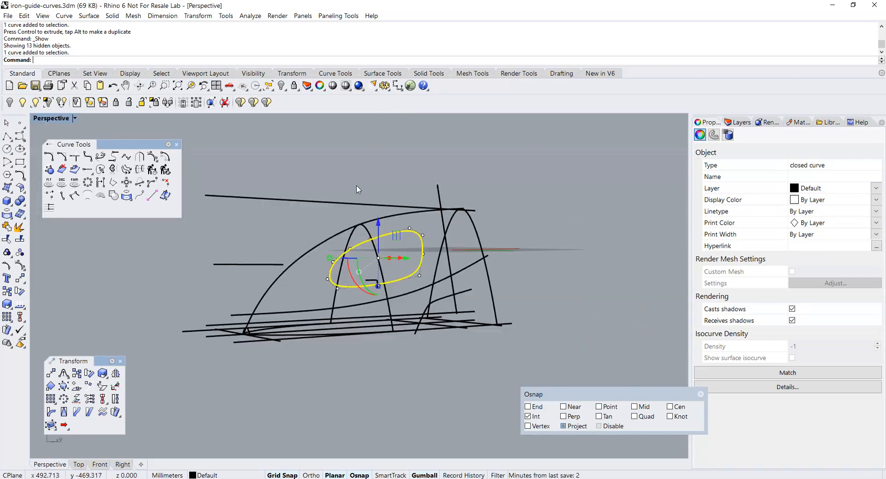
{"action": "right_click_drag", "start_coordinate": [358, 190], "coordinate": [341, 290]}
Step: Move the horizontal line back to the middle cross-section and turn on that section's control points
{"action": "left_click", "coordinate": [269, 285]}
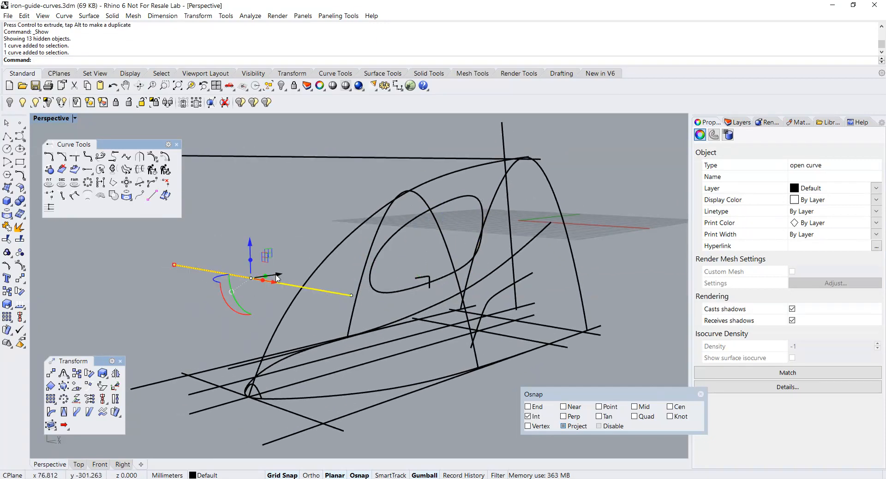
{"action": "left_click_drag", "start_coordinate": [276, 275], "coordinate": [429, 226]}
{"action": "right_click_drag", "start_coordinate": [430, 226], "coordinate": [407, 247]}
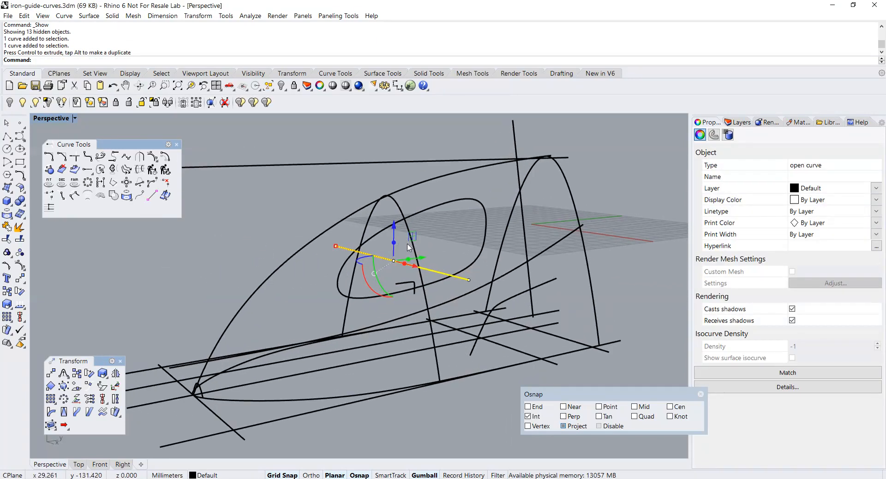
{"action": "left_click", "coordinate": [402, 213]}
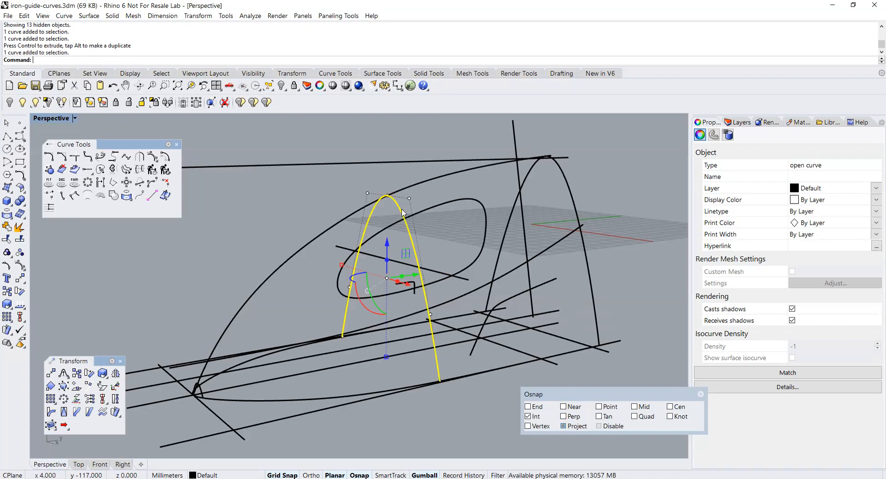
{"action": "left_click", "coordinate": [20, 266]}
Step: Raise the horizontal line so it crosses the middle cross-section near the upper part of the handle opening
{"action": "right_click_drag", "start_coordinate": [308, 260], "coordinate": [337, 267]}
{"action": "left_click", "coordinate": [378, 282]}
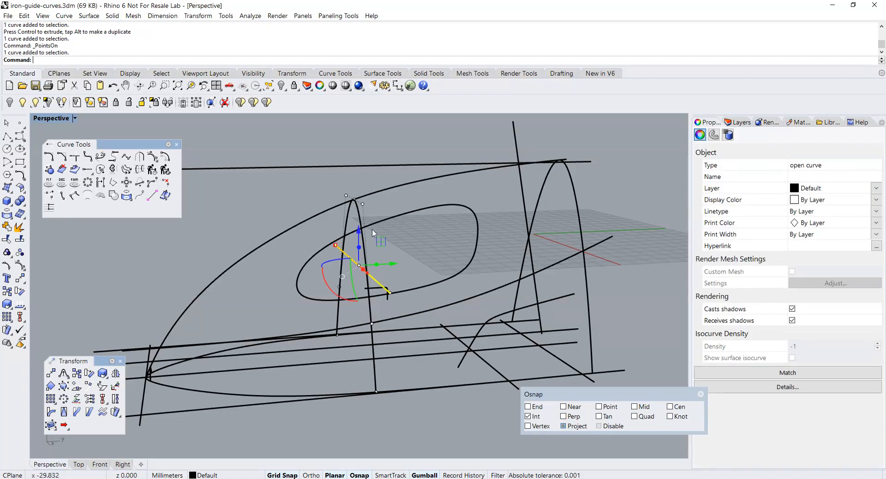
{"action": "left_click_drag", "start_coordinate": [360, 231], "coordinate": [358, 203]}
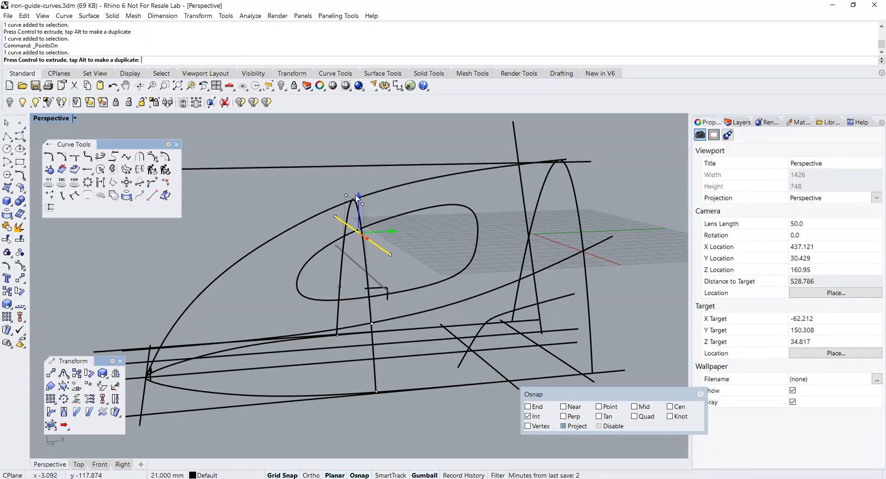
{"action": "right_click_drag", "start_coordinate": [357, 203], "coordinate": [325, 253]}
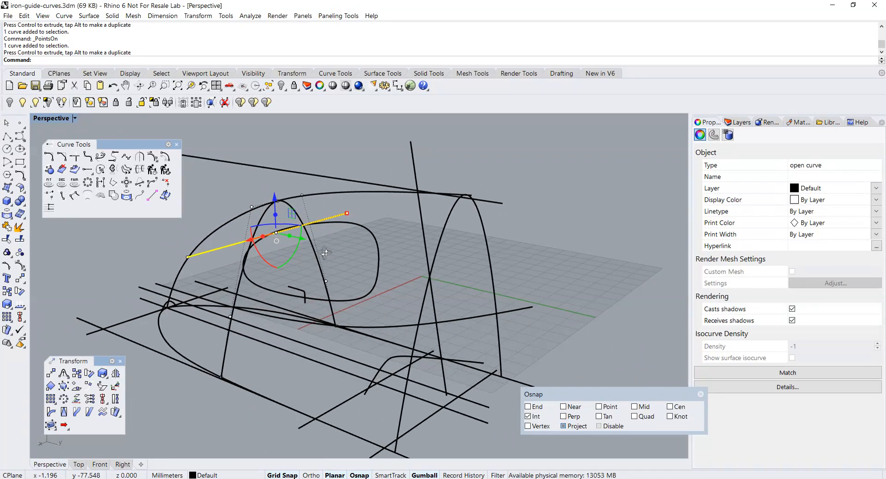
{"action": "left_click_drag", "start_coordinate": [274, 198], "coordinate": [274, 208]}
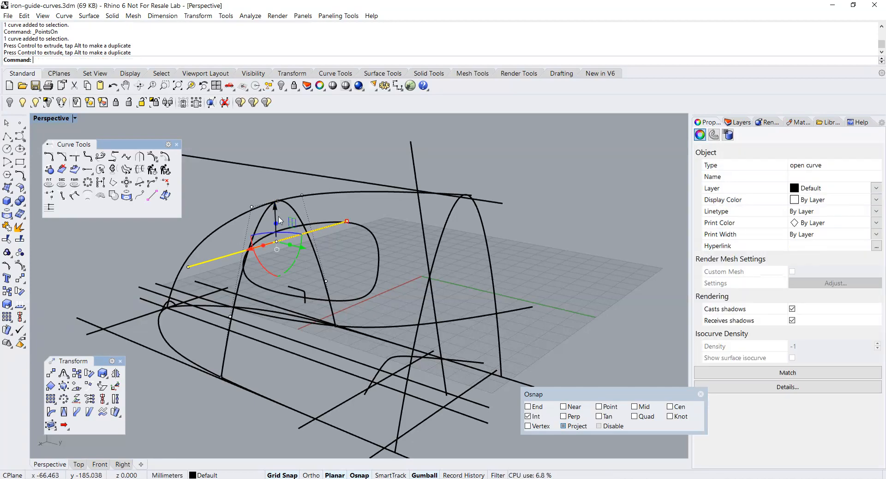
{"action": "double_click", "coordinate": [39, 119]}
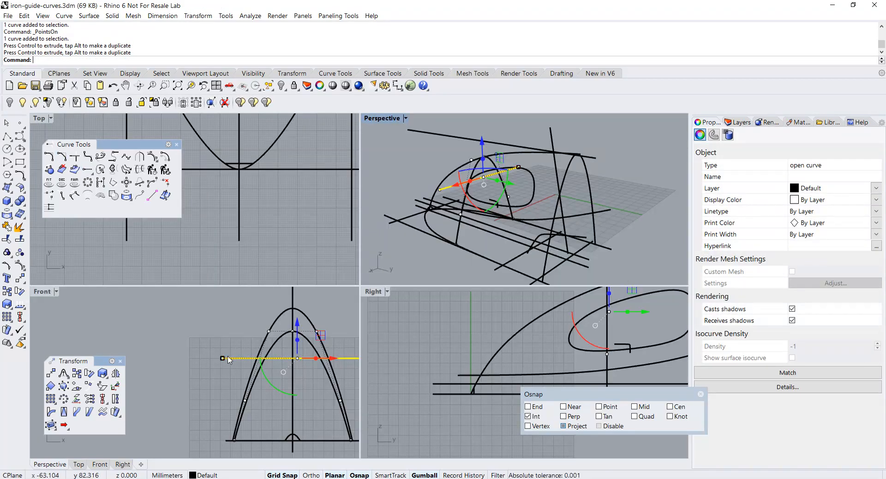
{"action": "key", "text": "Escape"}
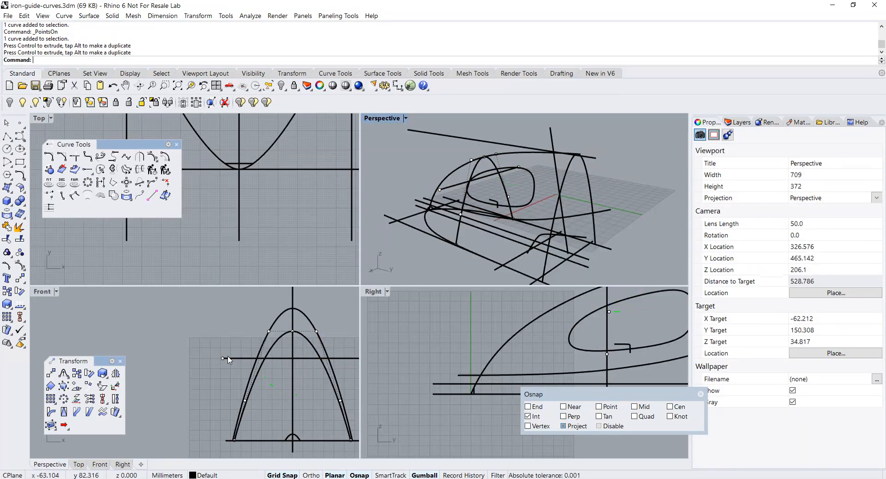
Step: Insert two knots on the middle cross-section where the horizontal line crosses it in the Front view
{"action": "left_click", "coordinate": [20, 267]}
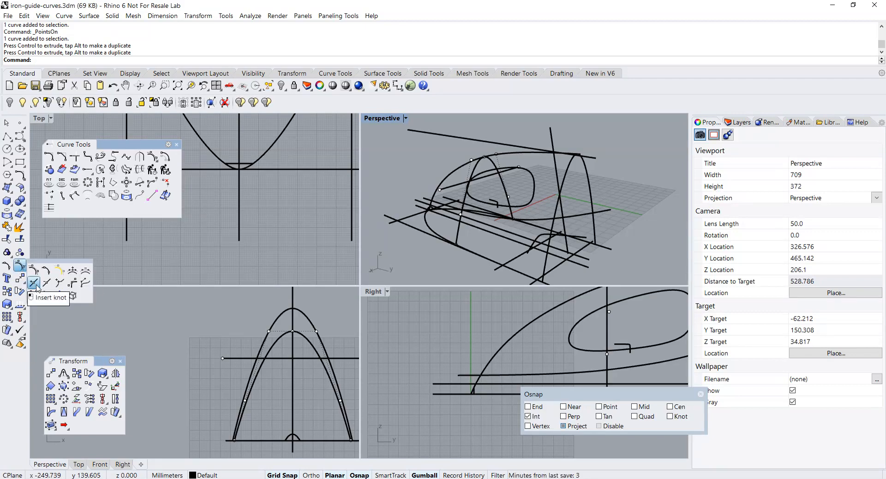
{"action": "left_click", "coordinate": [34, 283]}
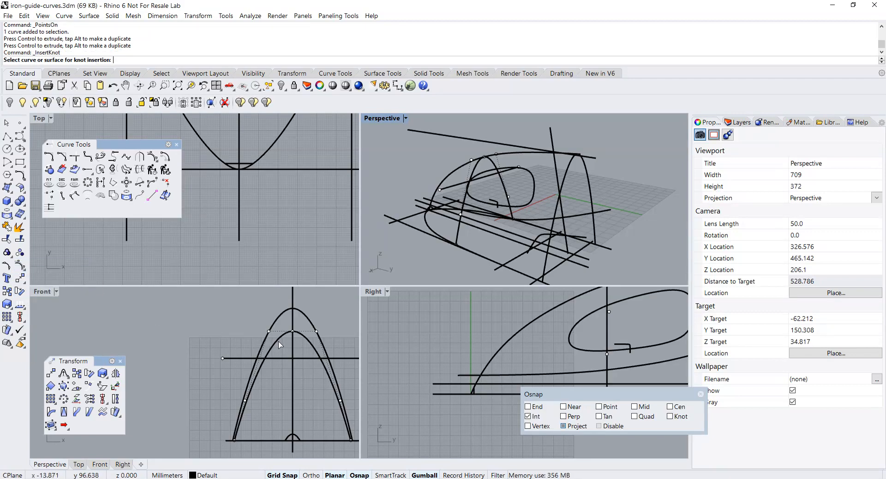
{"action": "left_click", "coordinate": [279, 347]}
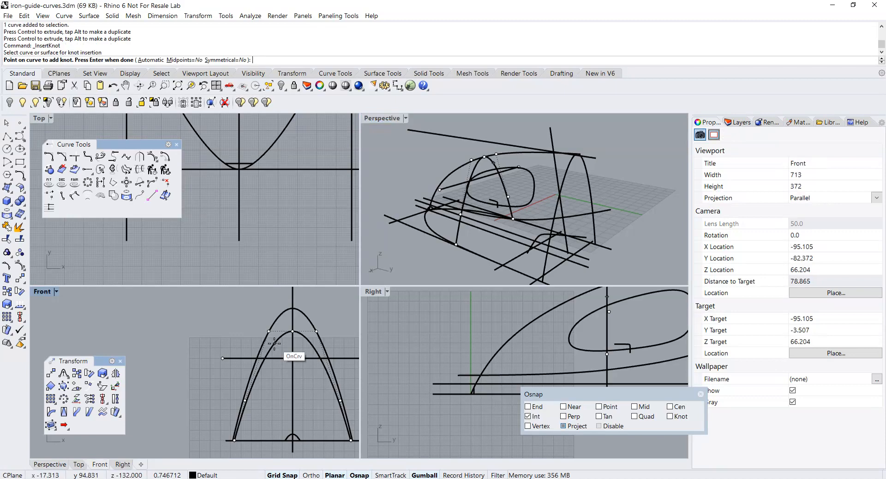
{"action": "left_click", "coordinate": [276, 360]}
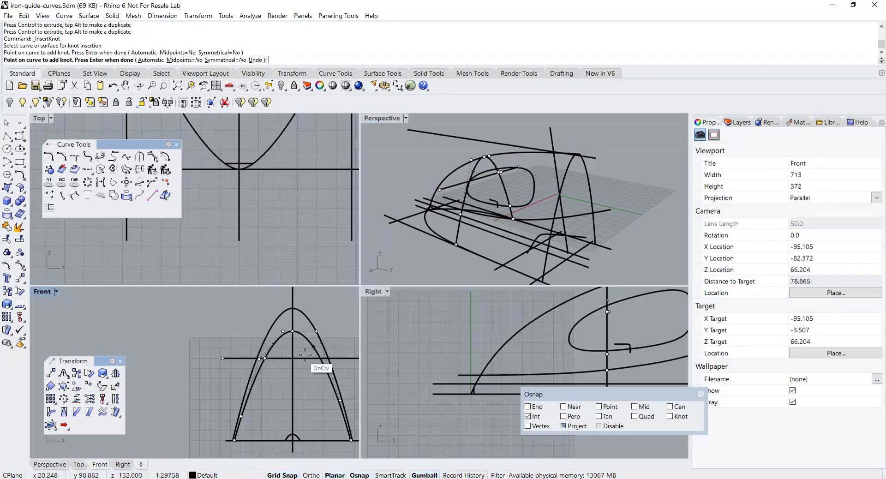
{"action": "left_click", "coordinate": [319, 358]}
{"action": "key", "text": "Return"}
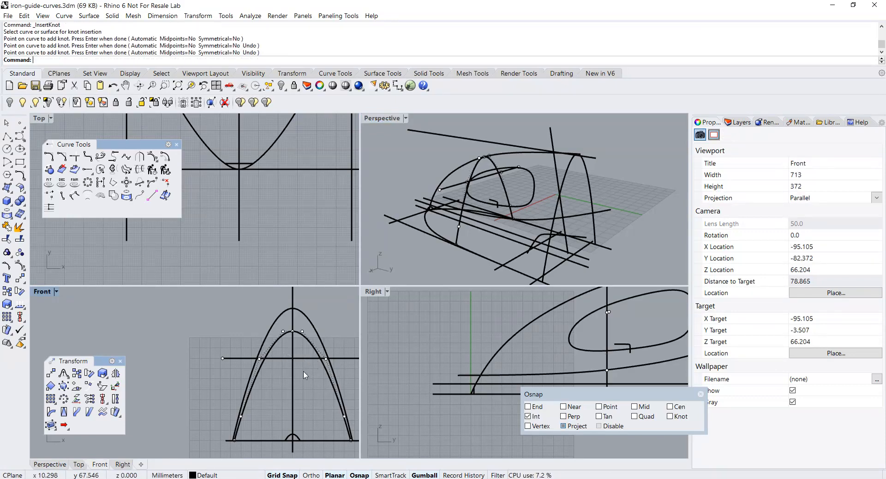
Step: Delete the horizontal line that crosses the middle cross-section in the Perspective view
{"action": "double_click", "coordinate": [387, 121]}
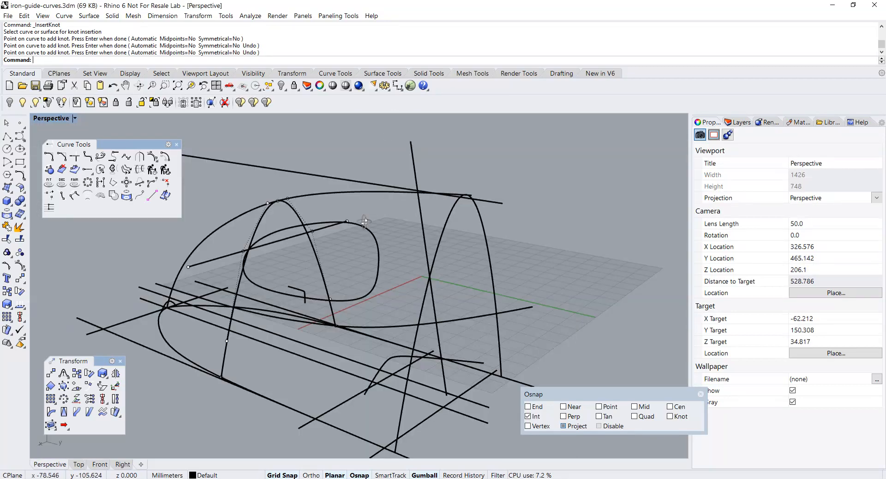
{"action": "scroll", "coordinate": [376, 249], "scroll_direction": "up", "scroll_amount": 3}
{"action": "left_click", "coordinate": [308, 253]}
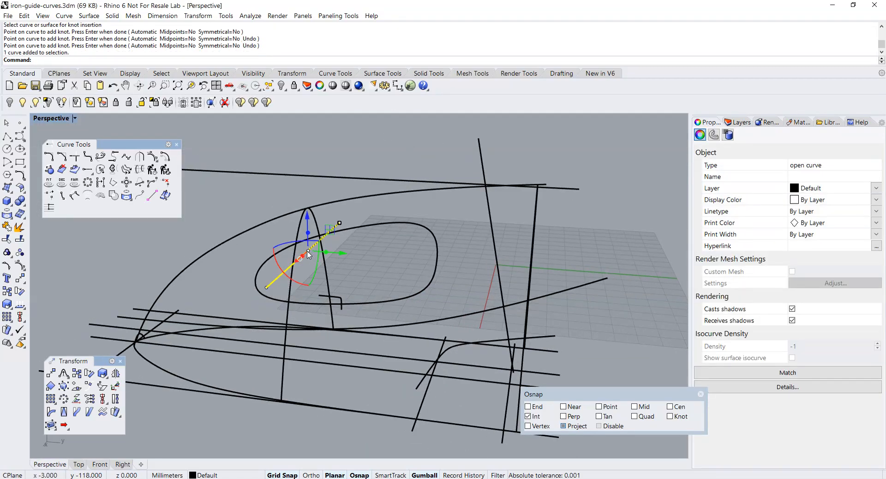
{"action": "key", "text": "Delete"}
Step: Isolate the rear, middle and small nose cross-sections, the spine curve, both base curves and the closed handle-opening curve, and clear the selection
{"action": "right_click_drag", "start_coordinate": [310, 259], "coordinate": [433, 257]}
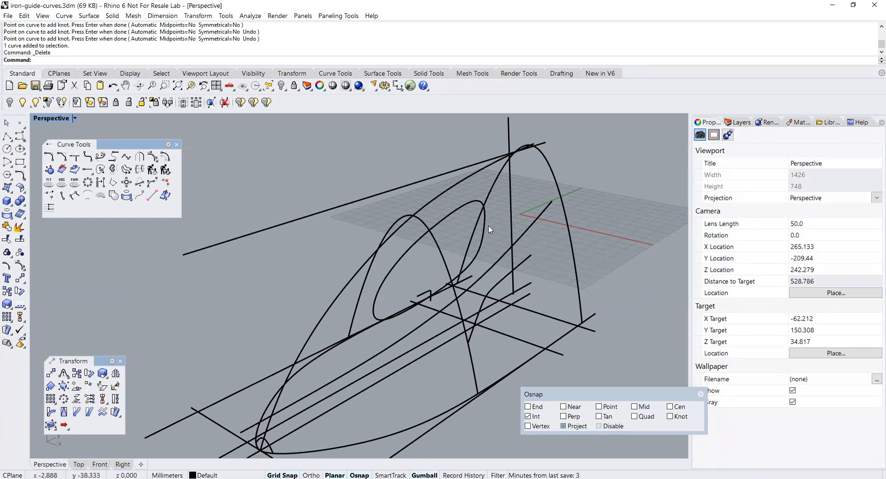
{"action": "right_click_drag", "start_coordinate": [488, 225], "coordinate": [510, 203]}
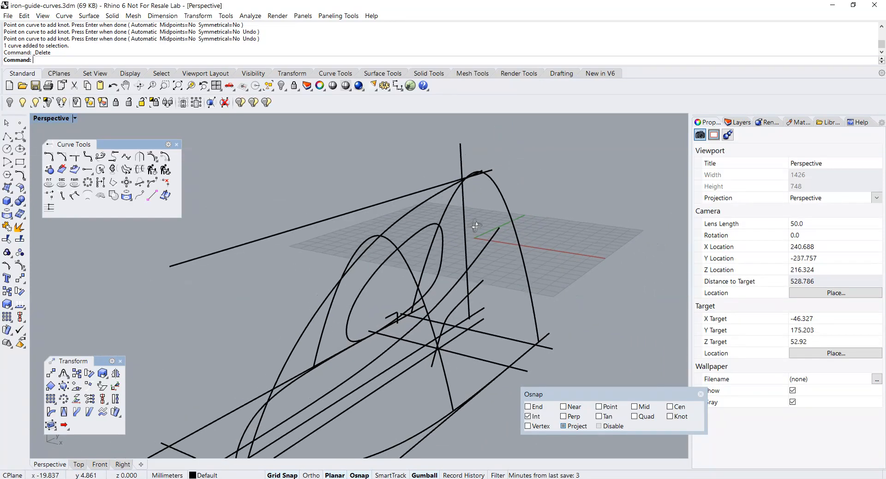
{"action": "left_click", "coordinate": [506, 213]}
{"action": "left_click", "coordinate": [420, 204], "text": "shift"}
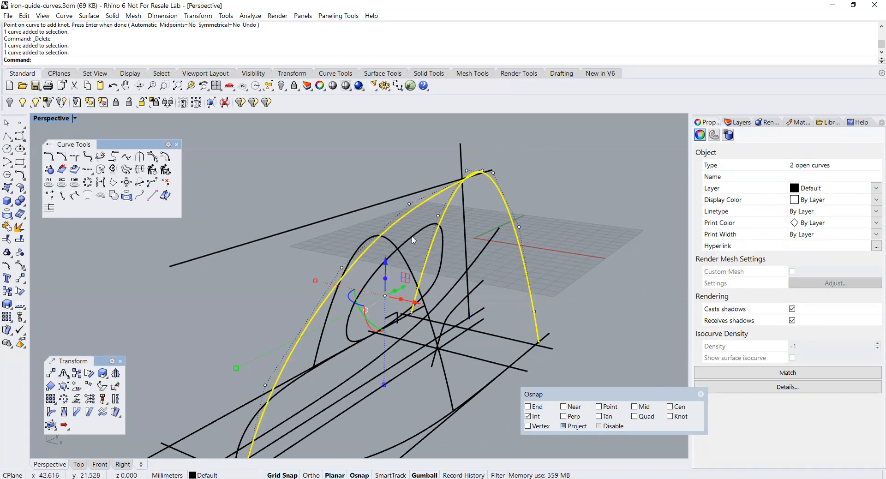
{"action": "left_click", "coordinate": [389, 239], "text": "shift"}
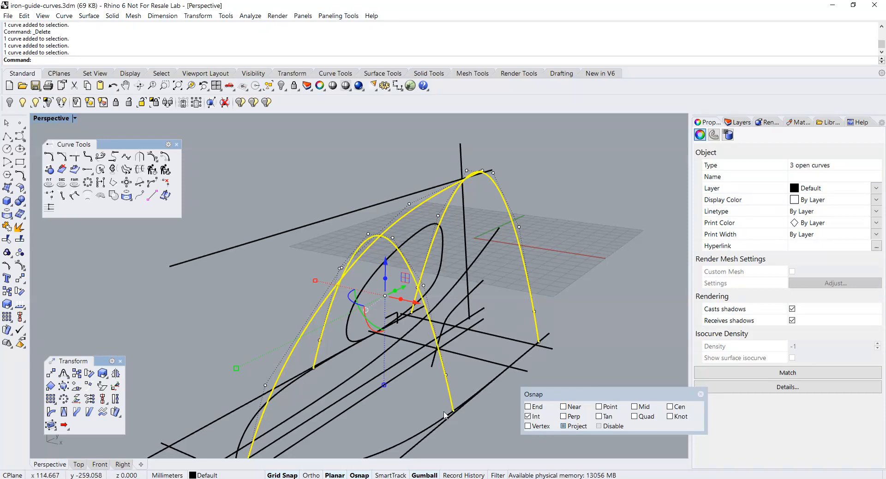
{"action": "left_click", "coordinate": [439, 426], "text": "shift"}
{"action": "right_click_drag", "start_coordinate": [432, 416], "coordinate": [374, 389]}
{"action": "left_click", "coordinate": [326, 395], "text": "shift"}
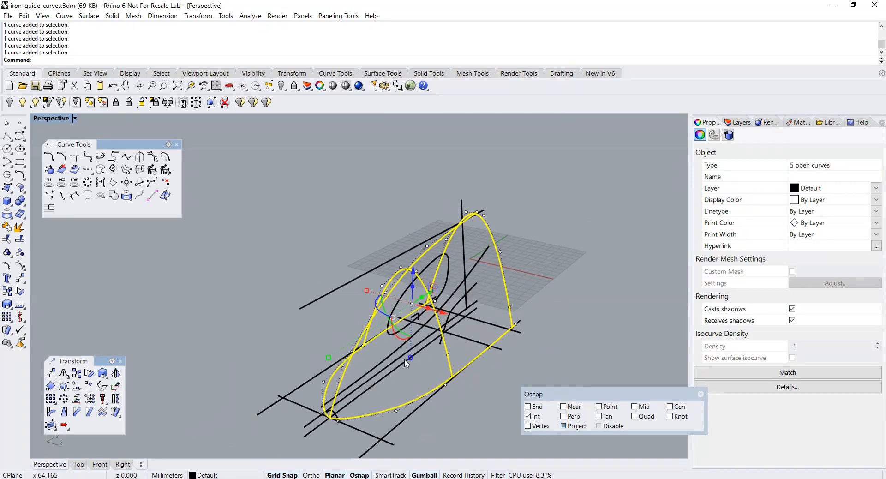
{"action": "left_click", "coordinate": [450, 269], "text": "shift"}
{"action": "mouse_move", "coordinate": [450, 270]}
{"action": "right_mouse_down"}
{"action": "mouse_move", "coordinate": [542, 258]}
{"action": "mouse_move", "coordinate": [453, 256]}
{"action": "right_mouse_up"}
{"action": "scroll", "coordinate": [368, 357], "scroll_direction": "up", "scroll_amount": 5}
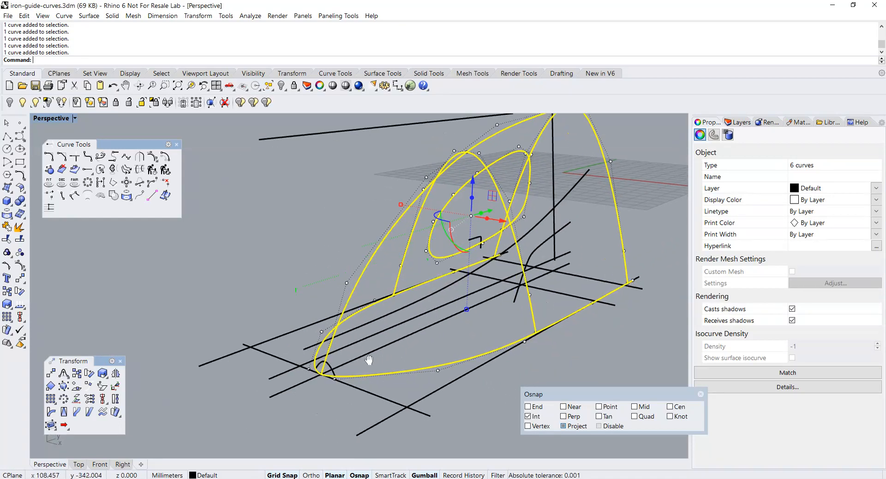
{"action": "left_click", "coordinate": [47, 102]}
{"action": "scroll", "coordinate": [355, 243], "scroll_direction": "down", "scroll_amount": 5}
{"action": "scroll", "coordinate": [381, 303], "scroll_direction": "up", "scroll_amount": 3}
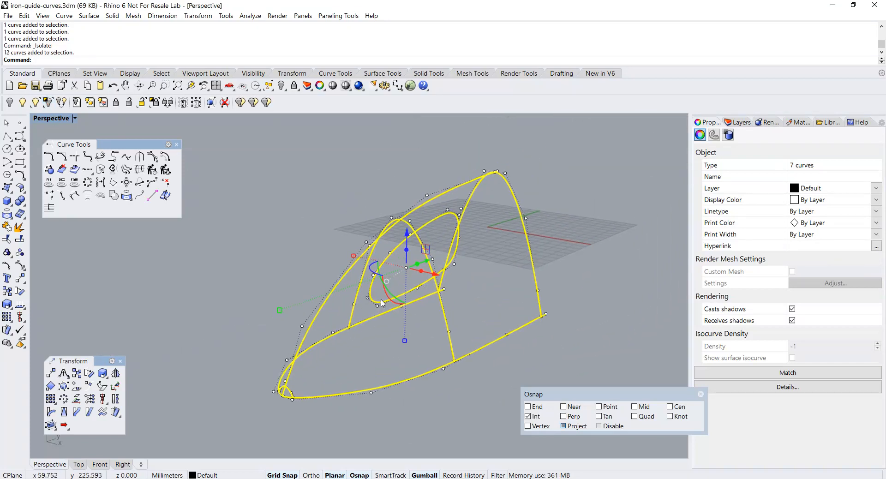
{"action": "right_click_drag", "start_coordinate": [450, 273], "coordinate": [385, 234]}
{"action": "left_click", "coordinate": [497, 240]}
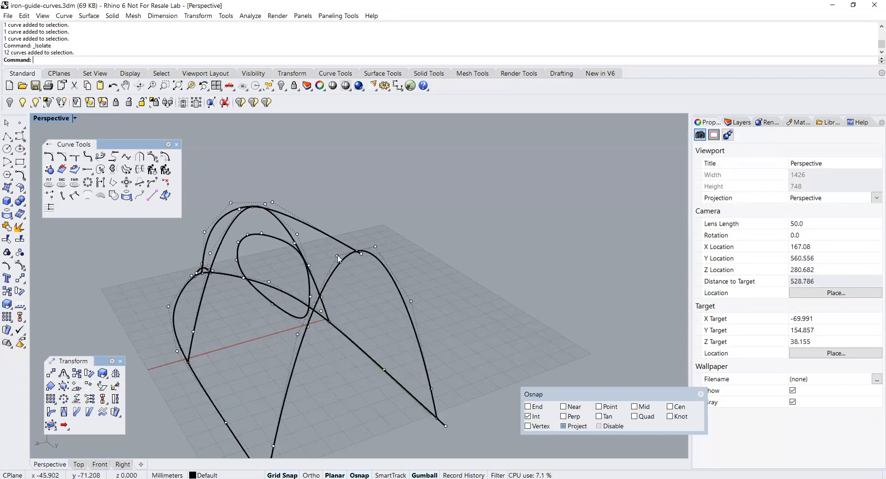
Step: Spread the rear cross-section's two top control points slightly apart and turn off Grid Snap
{"action": "left_click", "coordinate": [337, 256]}
{"action": "scroll", "coordinate": [376, 249], "scroll_direction": "up", "scroll_amount": 4}
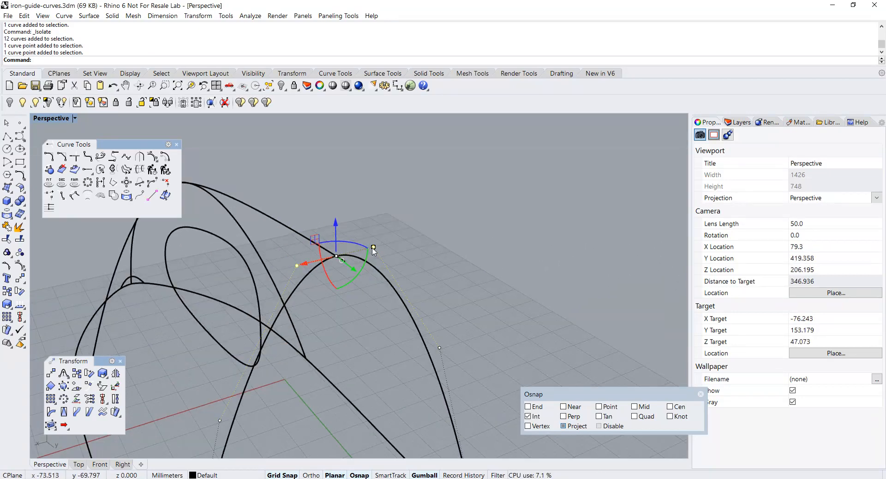
{"action": "left_click_drag", "start_coordinate": [373, 247], "coordinate": [380, 245]}
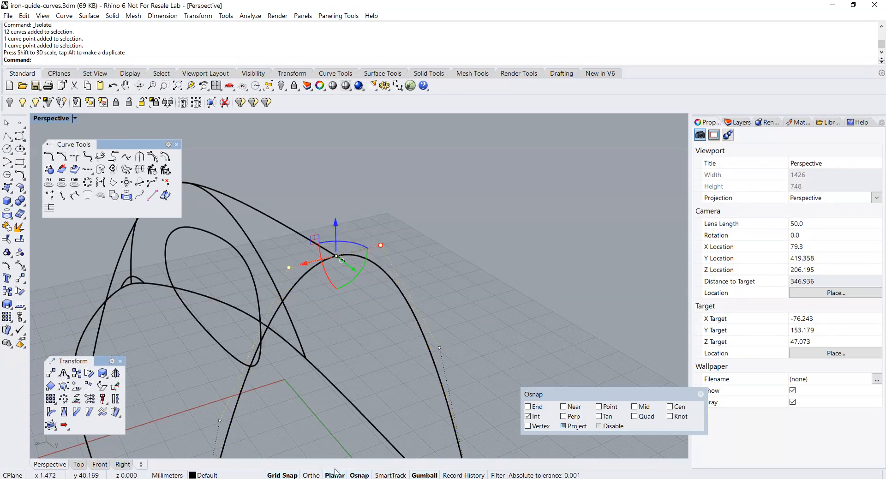
{"action": "left_click", "coordinate": [289, 476]}
Step: Scale the rear cross-section's upper side control points inward and raise them slightly
{"action": "scroll", "coordinate": [317, 445], "scroll_direction": "down", "scroll_amount": 4}
{"action": "right_click_drag", "start_coordinate": [317, 445], "coordinate": [386, 330], "text": "shift"}
{"action": "left_click", "coordinate": [342, 304]}
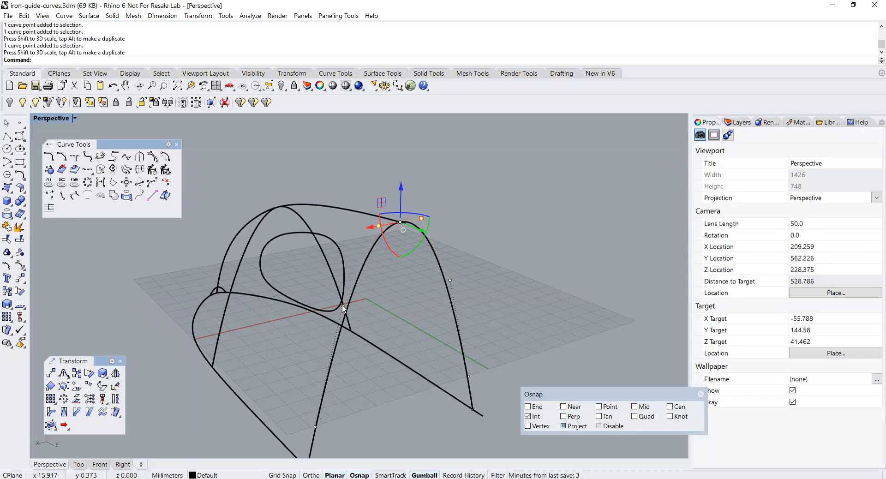
{"action": "left_click", "coordinate": [450, 280], "text": "shift"}
{"action": "right_click_drag", "start_coordinate": [449, 281], "coordinate": [415, 296]}
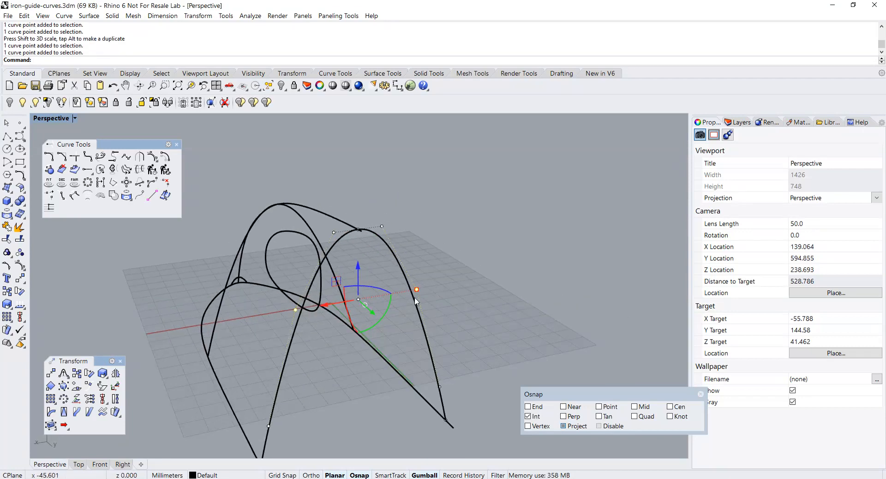
{"action": "left_click_drag", "start_coordinate": [416, 289], "coordinate": [378, 306]}
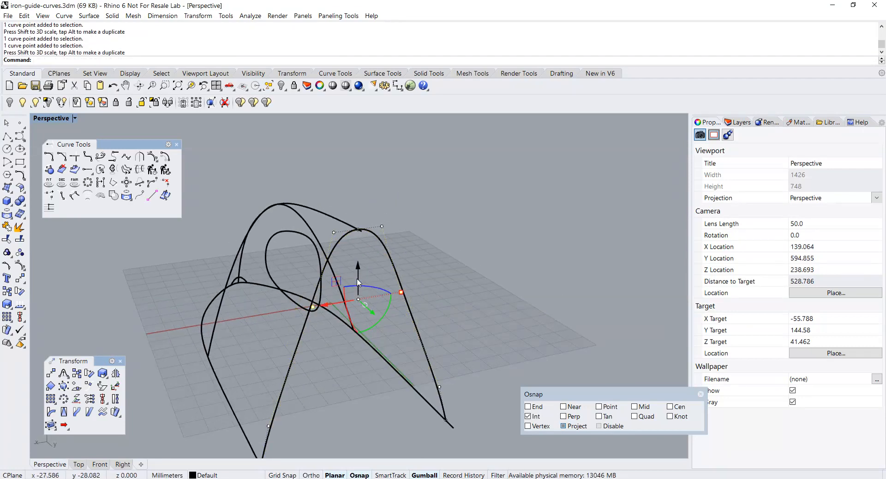
{"action": "left_click_drag", "start_coordinate": [358, 274], "coordinate": [358, 259]}
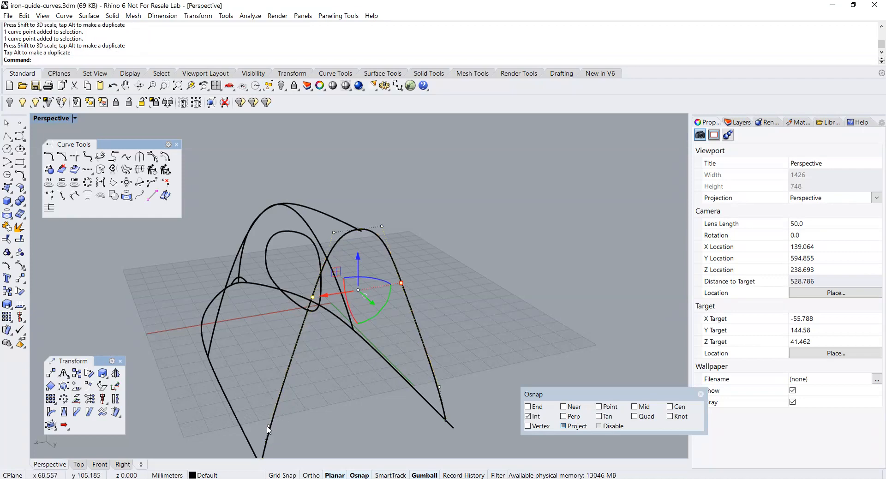
Step: Raise the rear cross-section's lower pair of control points so its sides bulge outward
{"action": "left_click", "coordinate": [268, 427]}
{"action": "left_click", "coordinate": [439, 388], "text": "shift"}
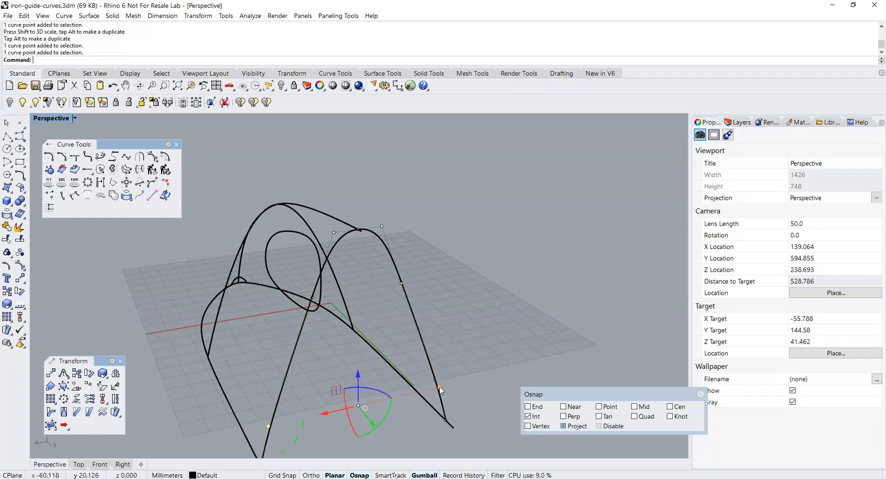
{"action": "left_click_drag", "start_coordinate": [364, 376], "coordinate": [364, 337]}
{"action": "right_click_drag", "start_coordinate": [382, 387], "coordinate": [423, 367]}
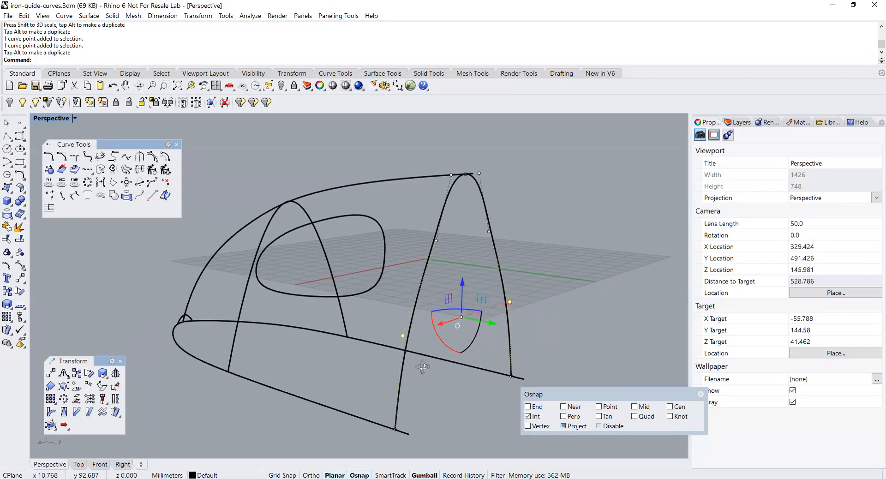
Step: Raise the rear cross-section's upper side control points a little more and compare its shape with the middle section
{"action": "left_click", "coordinate": [437, 241]}
{"action": "left_click", "coordinate": [489, 232], "text": "shift"}
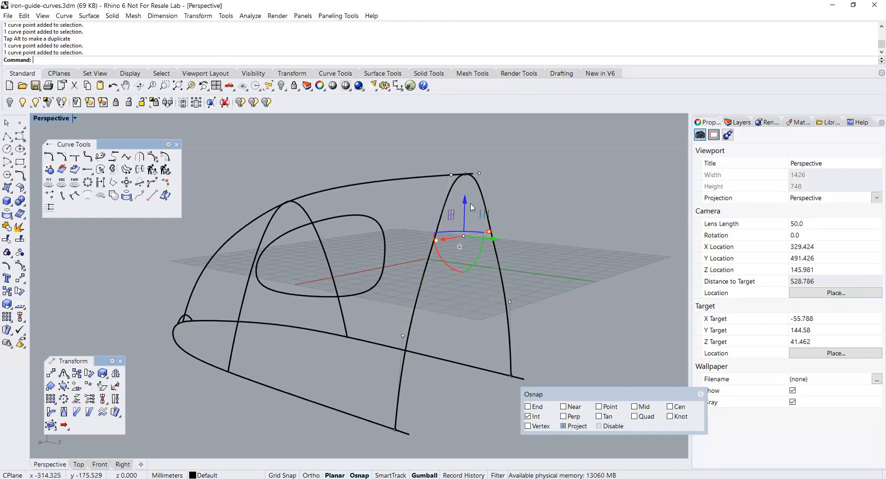
{"action": "left_click_drag", "start_coordinate": [464, 202], "coordinate": [464, 190]}
{"action": "right_click_drag", "start_coordinate": [466, 243], "coordinate": [477, 328]}
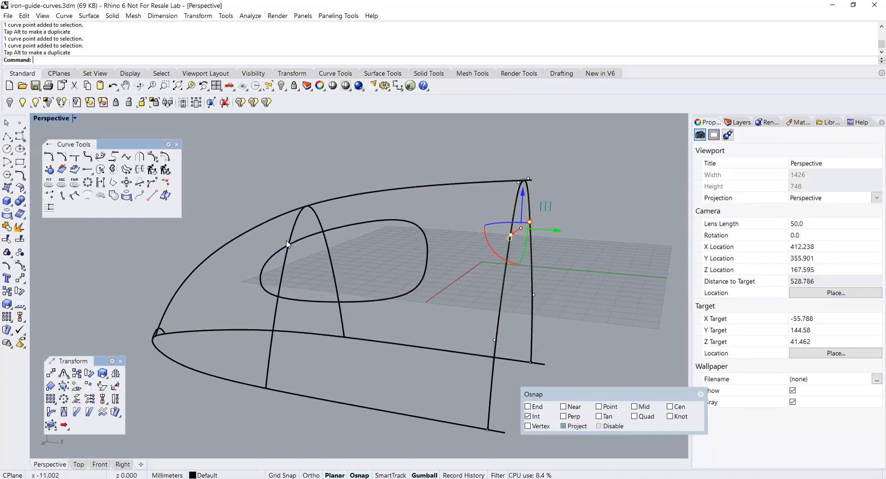
{"action": "right_click_drag", "start_coordinate": [386, 276], "coordinate": [314, 252]}
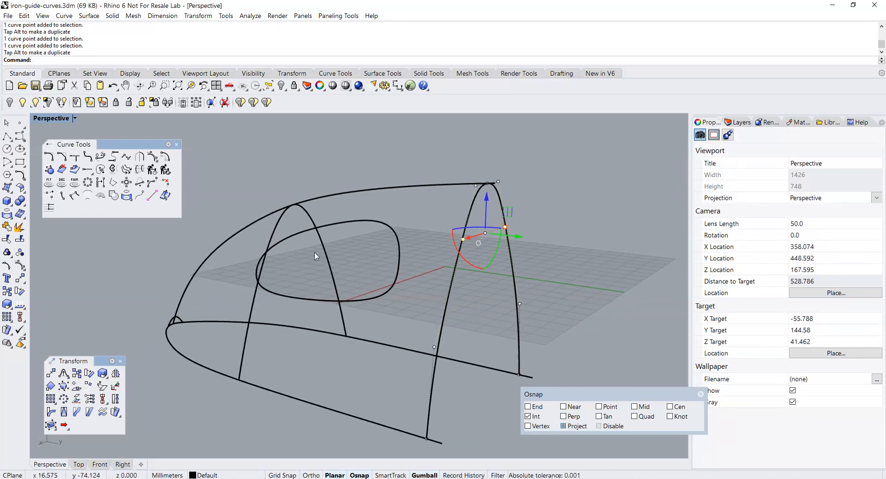
Step: Select the middle cross-section's two top control points and scale them outward to flatten its crown
{"action": "left_click", "coordinate": [282, 227]}
{"action": "right_click_drag", "start_coordinate": [283, 227], "coordinate": [439, 272]}
{"action": "left_click", "coordinate": [450, 231]}
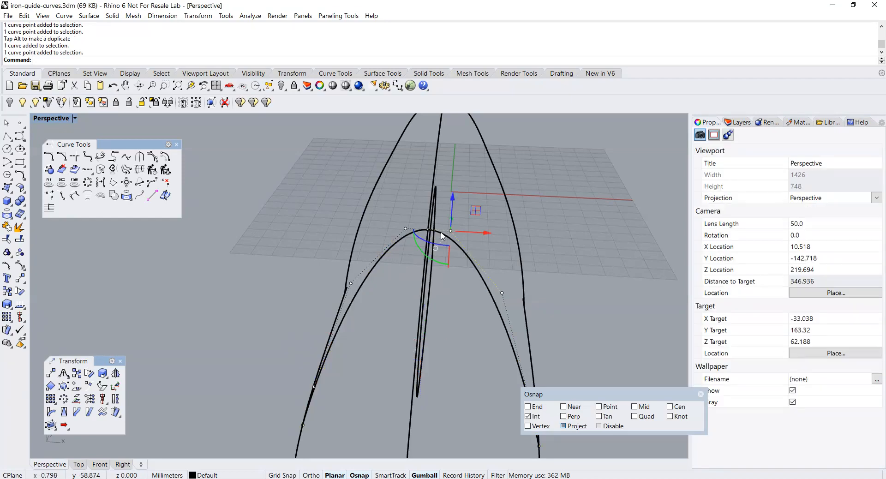
{"action": "left_click", "coordinate": [406, 229], "text": "shift"}
{"action": "left_click_drag", "start_coordinate": [395, 228], "coordinate": [383, 229]}
Step: Raise the middle cross-section's upper side control points and scale them inward towards the centre
{"action": "right_click_drag", "start_coordinate": [379, 311], "coordinate": [361, 270]}
{"action": "left_click", "coordinate": [352, 269], "text": "shift"}
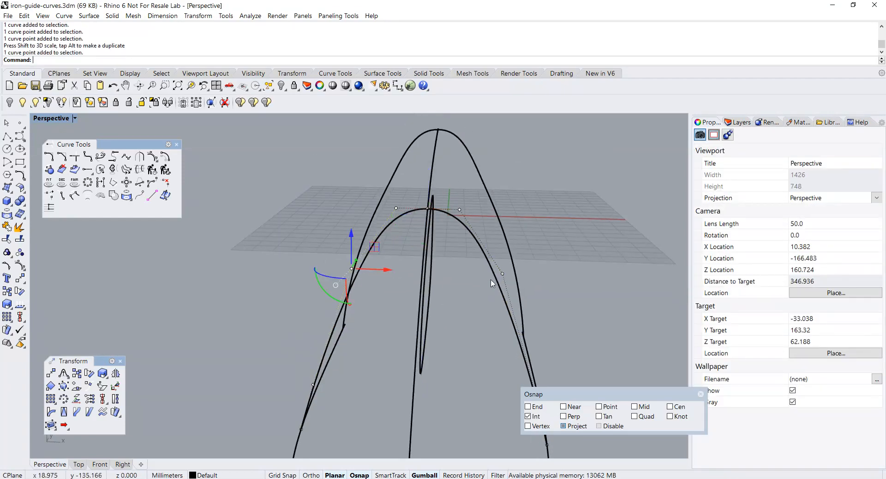
{"action": "left_click", "coordinate": [502, 274], "text": "shift"}
{"action": "right_click_drag", "start_coordinate": [529, 296], "coordinate": [404, 277]}
{"action": "left_click_drag", "start_coordinate": [300, 220], "coordinate": [299, 201]}
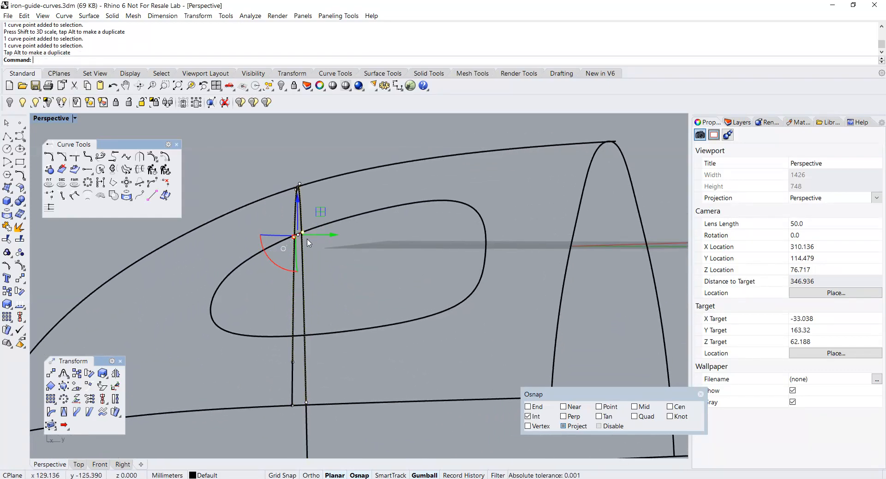
{"action": "right_click_drag", "start_coordinate": [302, 237], "coordinate": [413, 271]}
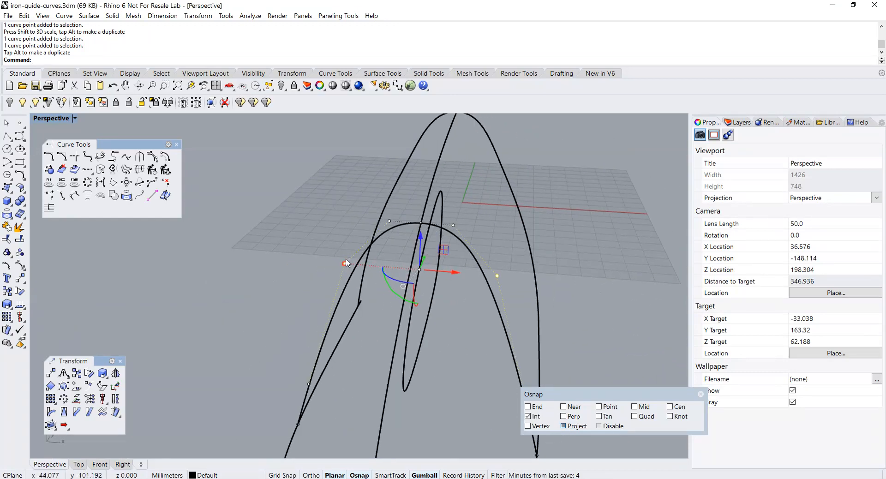
{"action": "left_click_drag", "start_coordinate": [346, 263], "coordinate": [372, 266]}
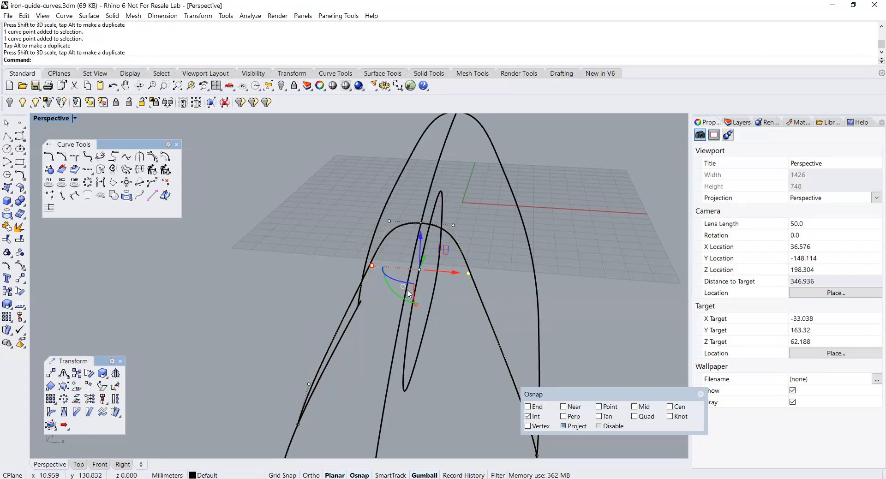
Step: Raise the middle cross-section's lower pair of control points, bring them slightly closer together, and clear the selection
{"action": "scroll", "coordinate": [407, 289], "scroll_direction": "down", "scroll_amount": 4}
{"action": "right_click_drag", "start_coordinate": [411, 305], "coordinate": [409, 266]}
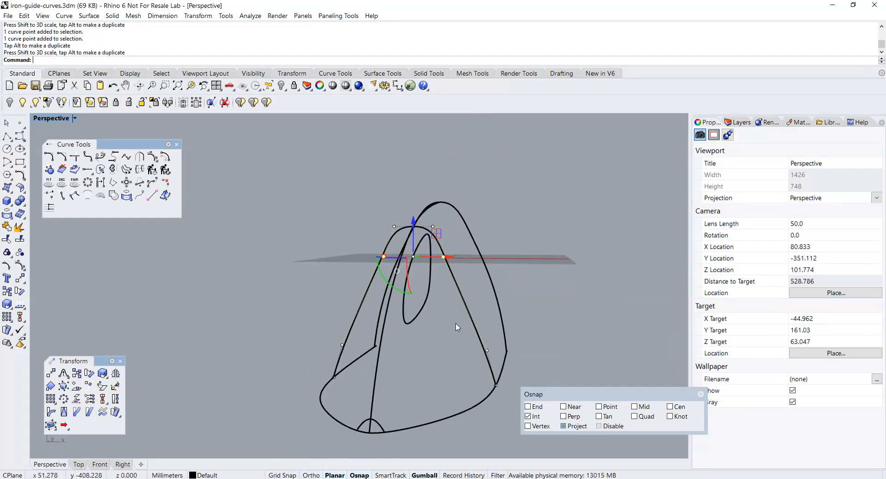
{"action": "left_click", "coordinate": [488, 351]}
{"action": "left_click", "coordinate": [341, 345], "text": "shift"}
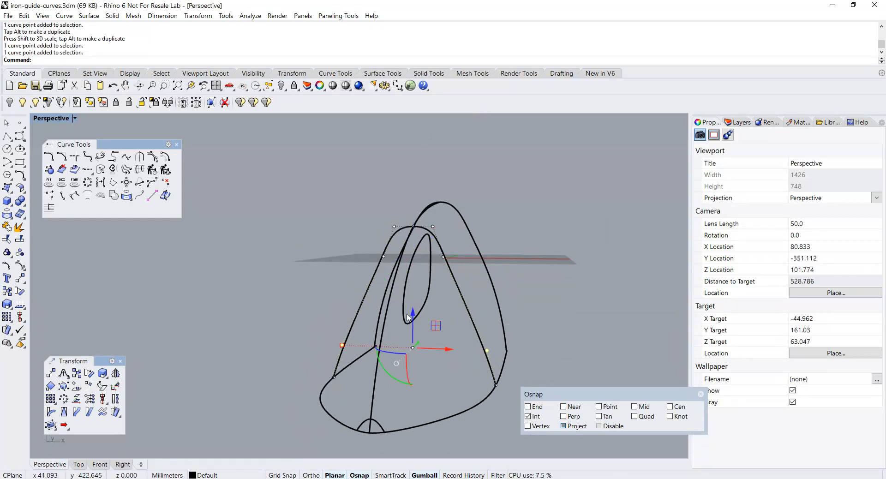
{"action": "left_click_drag", "start_coordinate": [414, 317], "coordinate": [413, 270]}
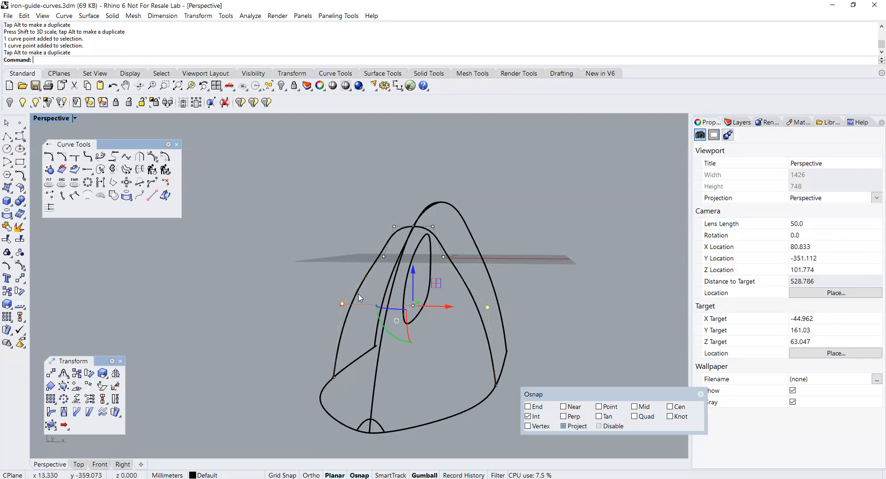
{"action": "left_click_drag", "start_coordinate": [342, 303], "coordinate": [345, 303]}
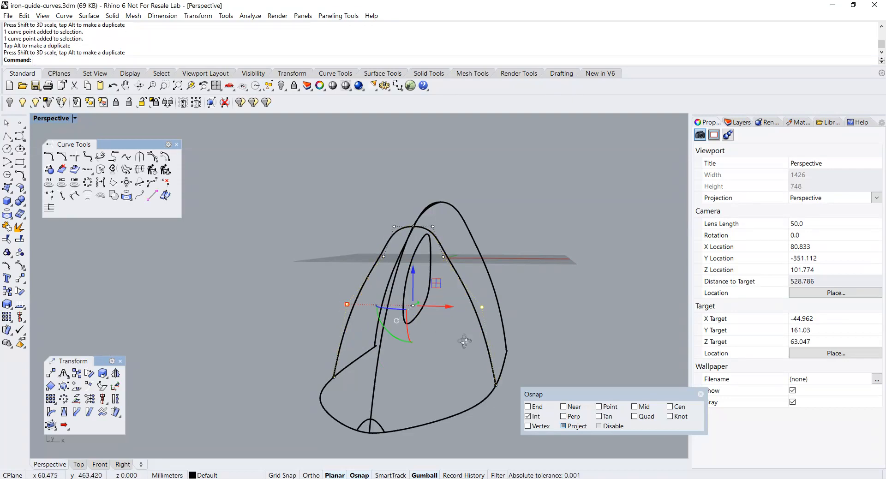
{"action": "right_click_drag", "start_coordinate": [464, 340], "coordinate": [269, 333]}
{"action": "scroll", "coordinate": [263, 271], "scroll_direction": "up", "scroll_amount": 4}
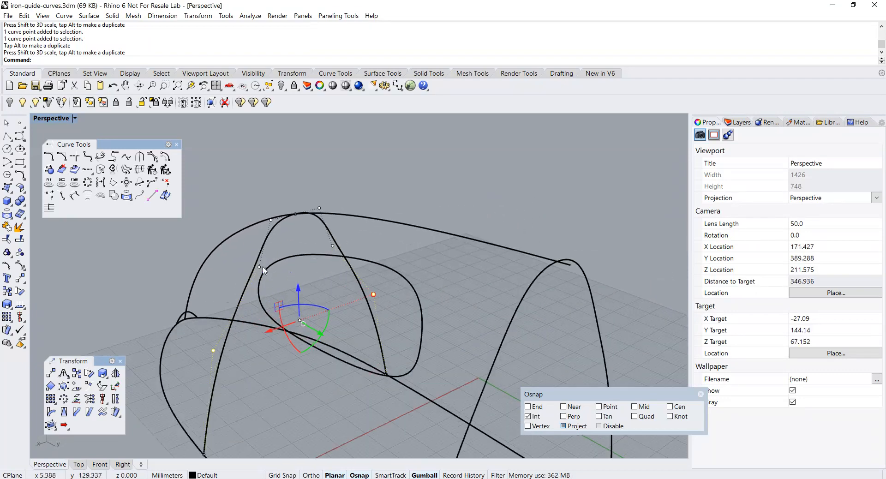
{"action": "right_click_drag", "start_coordinate": [323, 291], "coordinate": [471, 308]}
{"action": "scroll", "coordinate": [495, 284], "scroll_direction": "down", "scroll_amount": 4}
{"action": "key", "text": "Escape"}
{"action": "key", "text": "Escape"}
Step: Select the six body curves: the base outline, top profile and cross-sections including the small nose arc, leaving out the closed handle opening
{"action": "scroll", "coordinate": [531, 276], "scroll_direction": "down", "scroll_amount": 6}
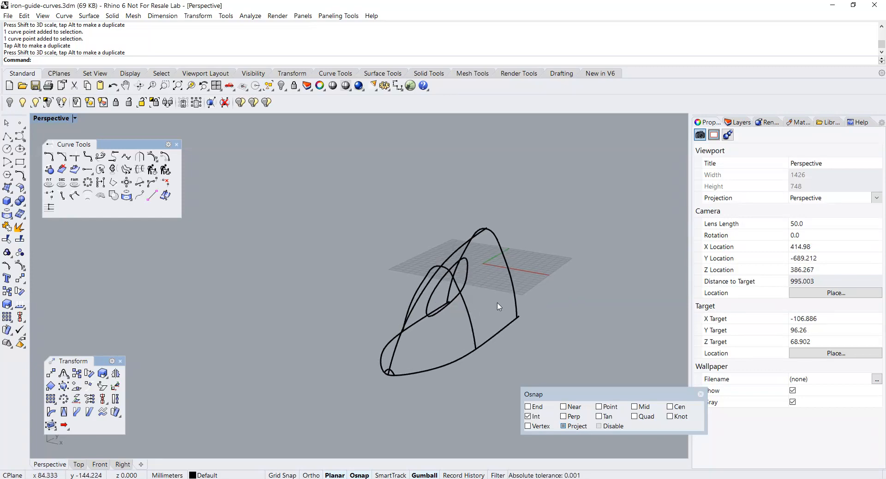
{"action": "left_click", "coordinate": [496, 337]}
{"action": "left_click", "coordinate": [467, 322], "text": "shift"}
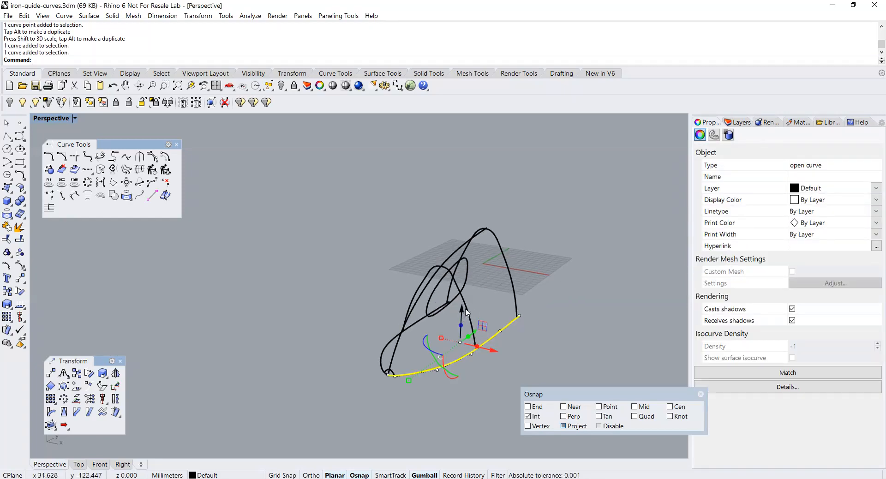
{"action": "left_click", "coordinate": [468, 229], "text": "shift"}
{"action": "left_click", "coordinate": [433, 261], "text": "shift"}
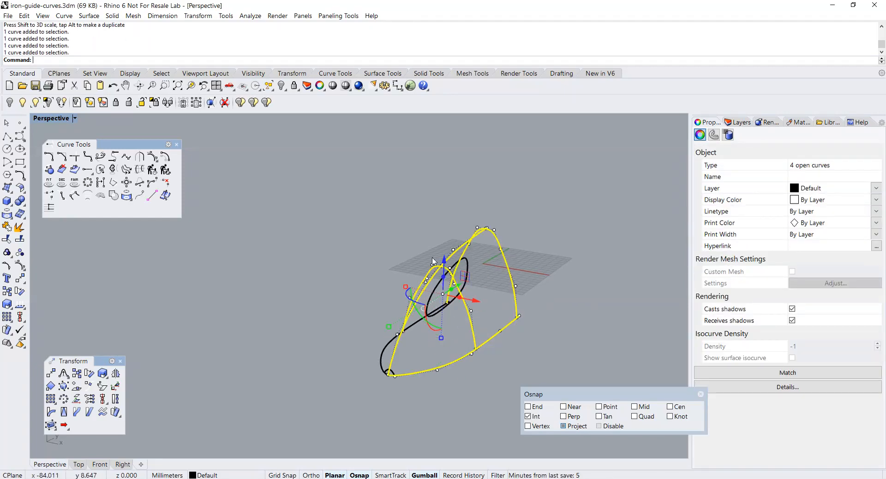
{"action": "left_click", "coordinate": [389, 343], "text": "shift"}
{"action": "scroll", "coordinate": [391, 373], "scroll_direction": "up", "scroll_amount": 8}
{"action": "left_click", "coordinate": [396, 371], "text": "shift"}
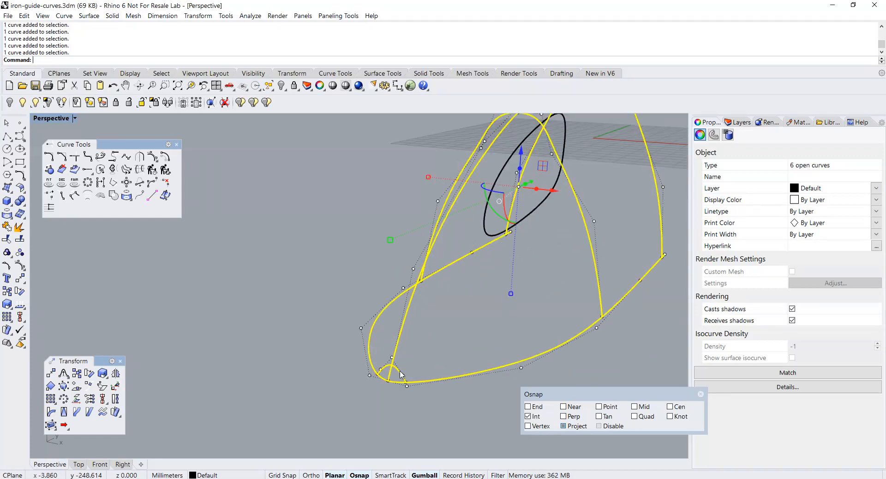
{"action": "scroll", "coordinate": [416, 362], "scroll_direction": "down", "scroll_amount": 11}
{"action": "right_click_drag", "start_coordinate": [430, 351], "coordinate": [408, 363], "text": "shift"}
{"action": "scroll", "coordinate": [272, 294], "scroll_direction": "up", "scroll_amount": 4}
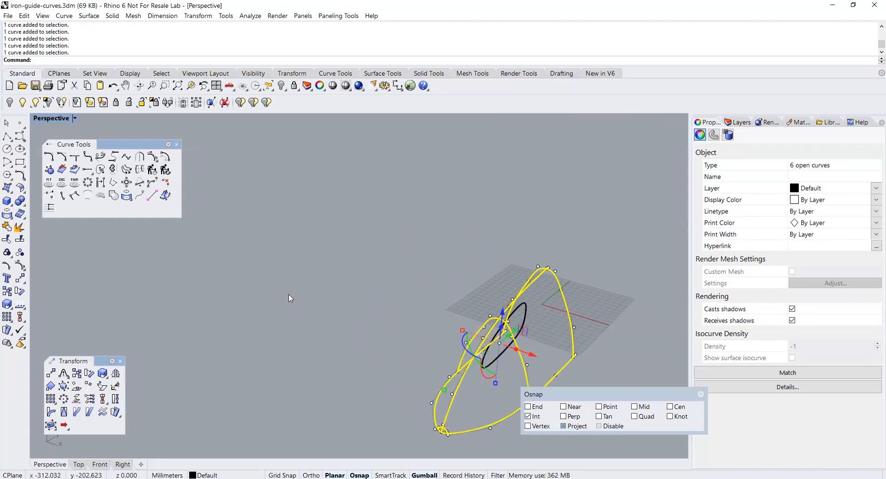
Step: Create a surface from the selected curve network with edge and interior tolerances of 0.001 and position matching on the edges
{"action": "left_click", "coordinate": [7, 188]}
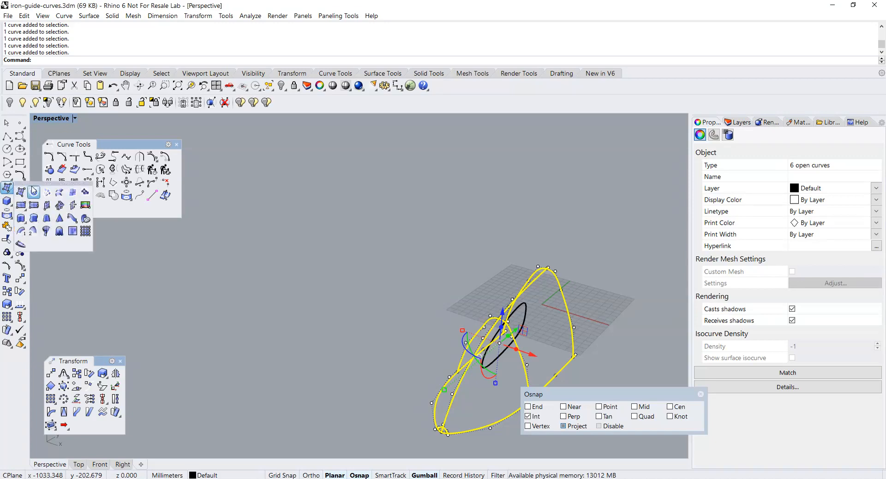
{"action": "left_click_drag", "start_coordinate": [35, 187], "coordinate": [59, 242]}
{"action": "left_click", "coordinate": [70, 256]}
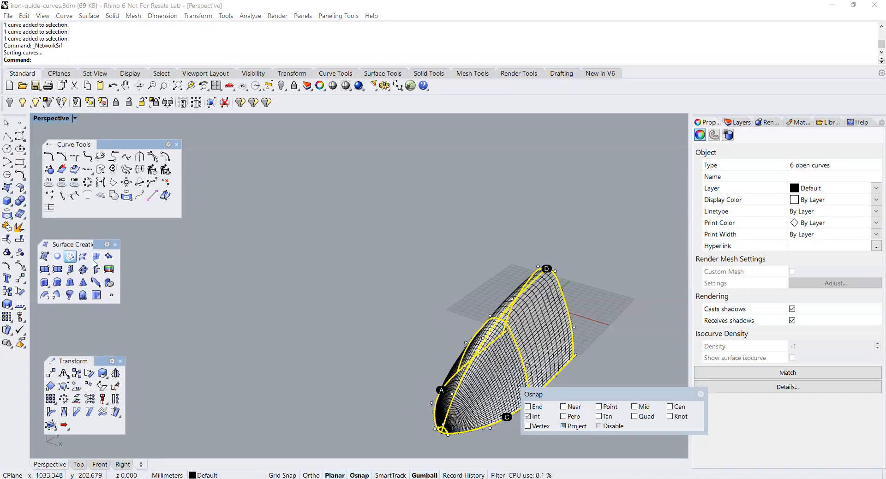
{"action": "right_click_drag", "start_coordinate": [304, 313], "coordinate": [281, 275], "text": "shift"}
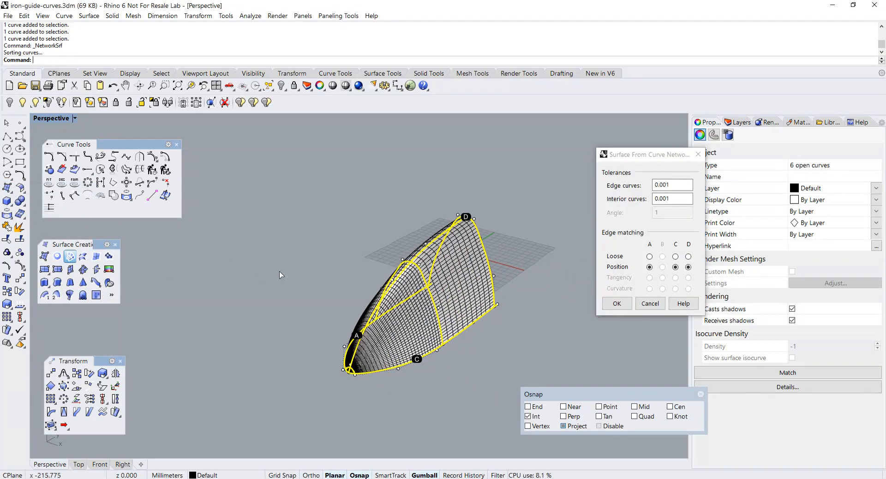
{"action": "left_click", "coordinate": [617, 303]}
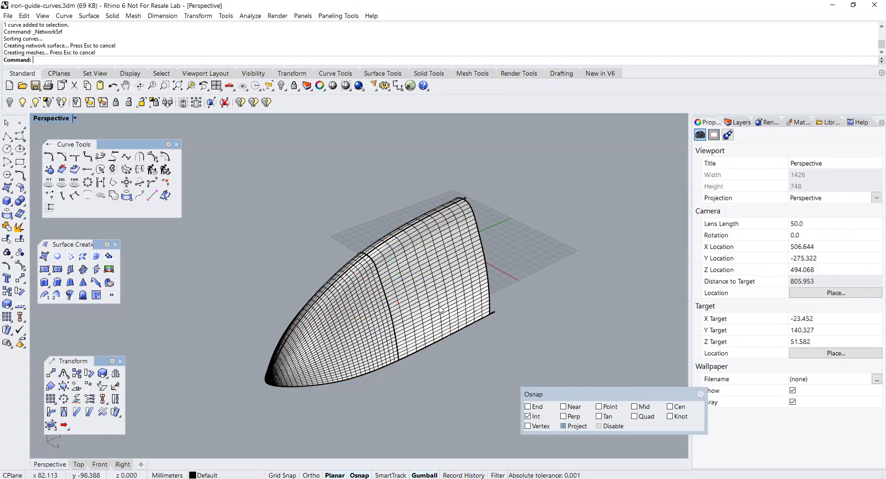
Step: Isolate the new body surface so that all the guide curves are hidden
{"action": "left_click", "coordinate": [439, 312]}
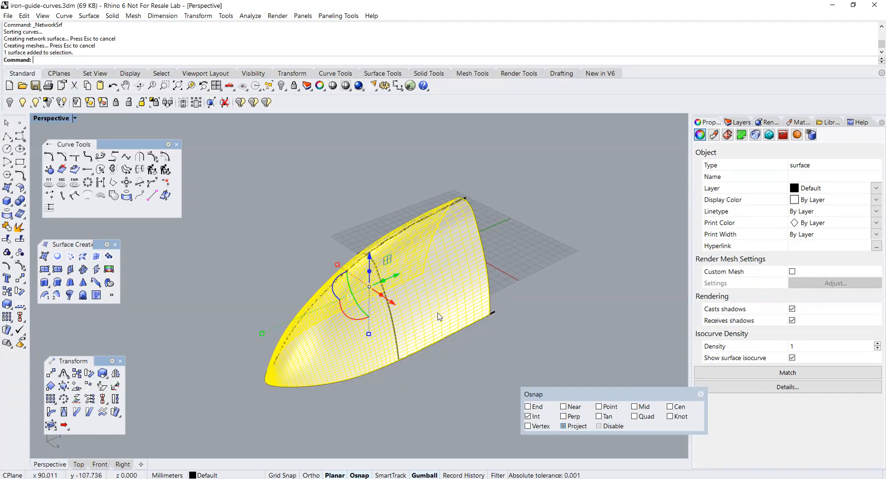
{"action": "left_click", "coordinate": [35, 102]}
{"action": "scroll", "coordinate": [323, 306], "scroll_direction": "up", "scroll_amount": 3}
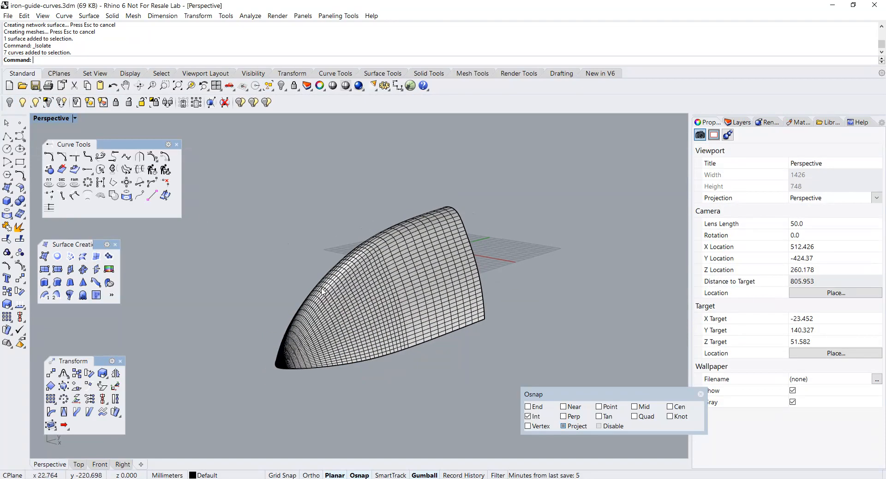
Step: Start rebuilding the body surface, preview it with 27 by 20 points at degree 3, and calculate the maximum deviation
{"action": "left_click", "coordinate": [331, 311]}
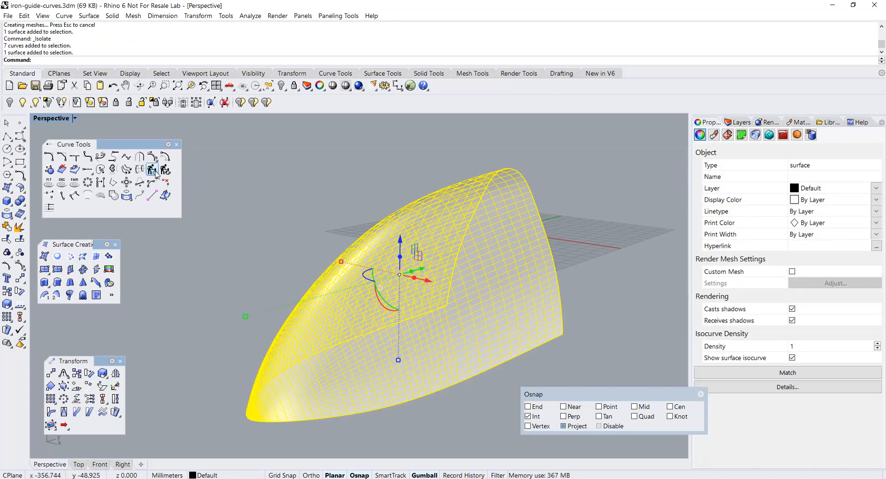
{"action": "left_click", "coordinate": [153, 170]}
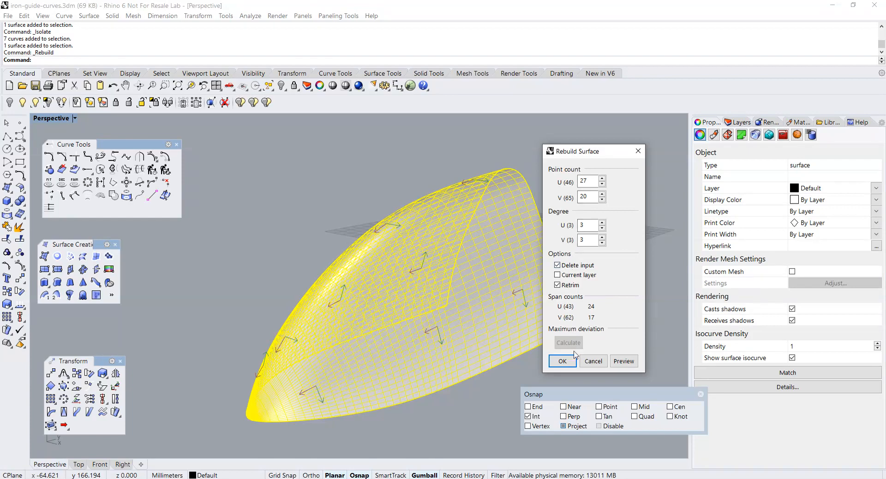
{"action": "left_click", "coordinate": [623, 361]}
{"action": "left_click", "coordinate": [575, 346]}
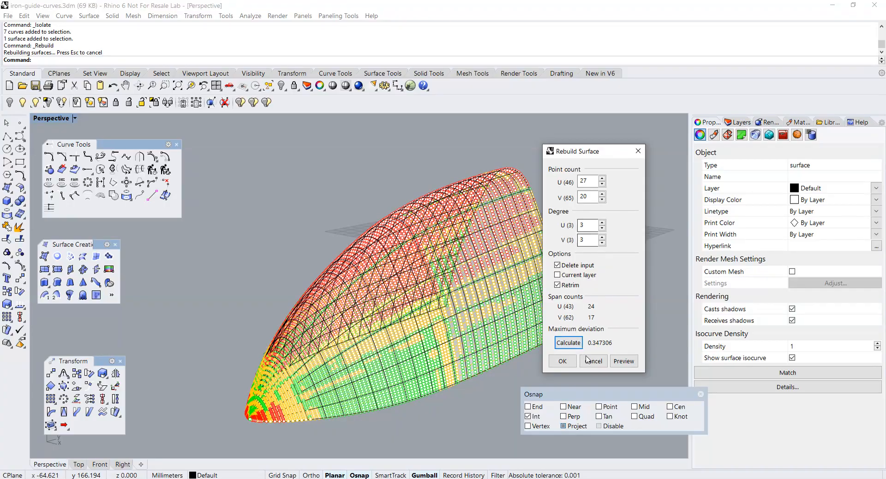
{"action": "right_click_drag", "start_coordinate": [451, 325], "coordinate": [413, 331]}
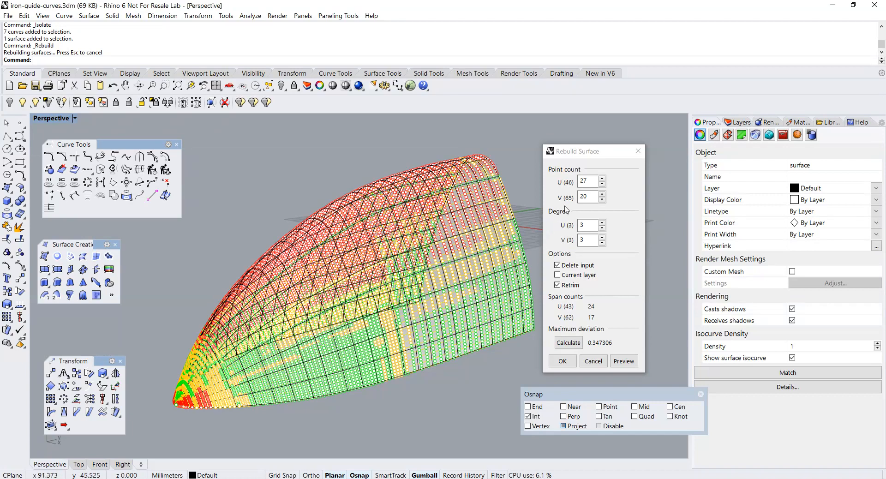
Step: Set the U point count to 28, preview and recalculate the deviation, rebuild the surface, and clear the selection
{"action": "double_click", "coordinate": [582, 181]}
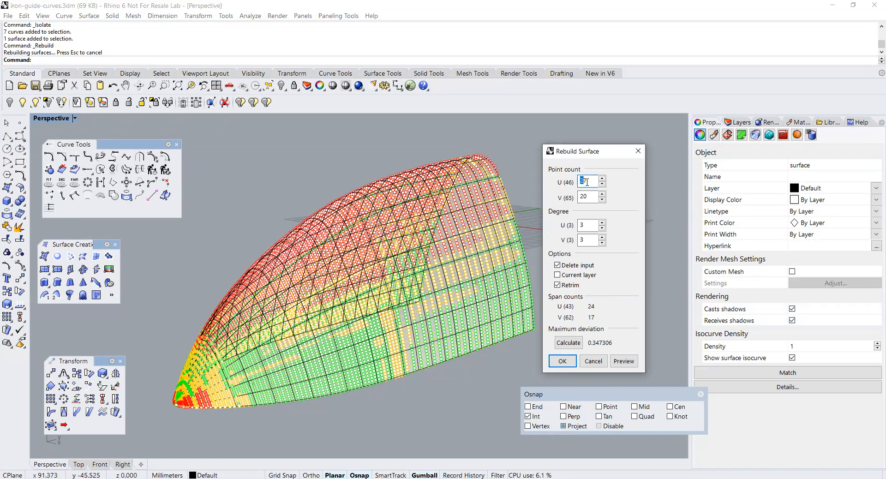
{"action": "type", "text": "28"}
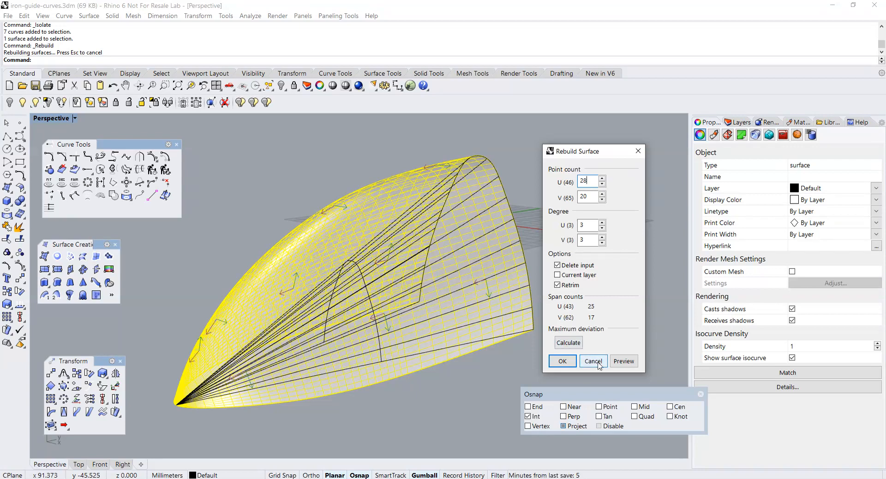
{"action": "left_click", "coordinate": [624, 362]}
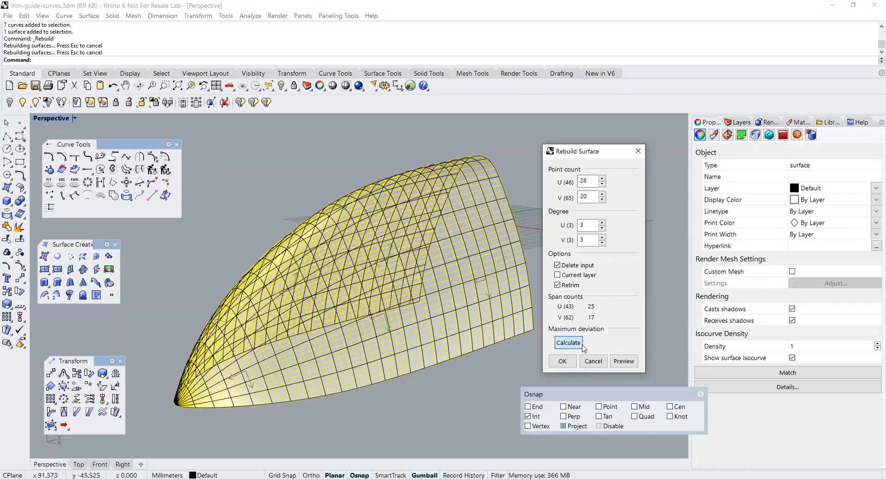
{"action": "left_click", "coordinate": [556, 344]}
{"action": "right_click_drag", "start_coordinate": [392, 346], "coordinate": [432, 363]}
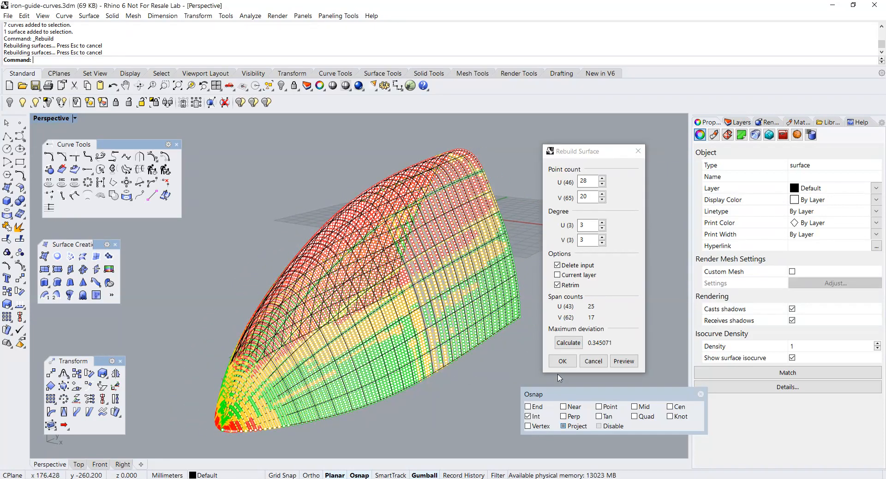
{"action": "left_click", "coordinate": [562, 360]}
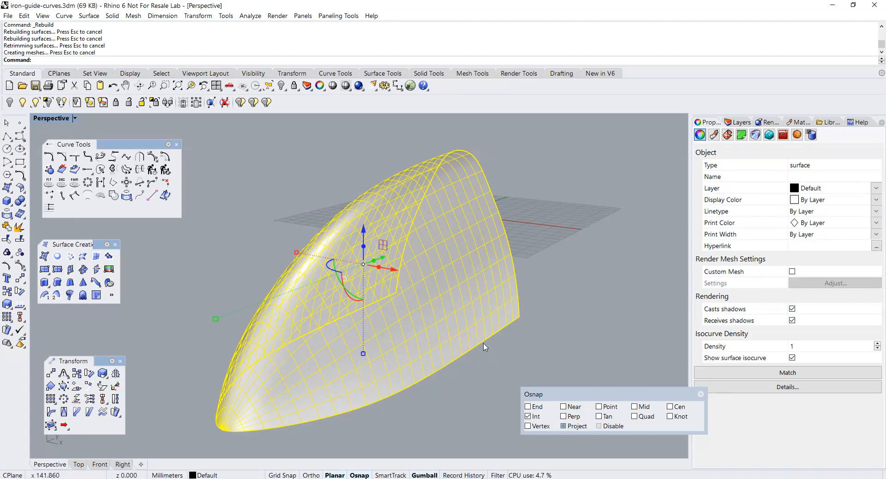
{"action": "key", "text": "Escape"}
Step: Turn on the control points of the rebuilt body surface
{"action": "left_click", "coordinate": [450, 326]}
{"action": "right_click_drag", "start_coordinate": [450, 326], "coordinate": [424, 326]}
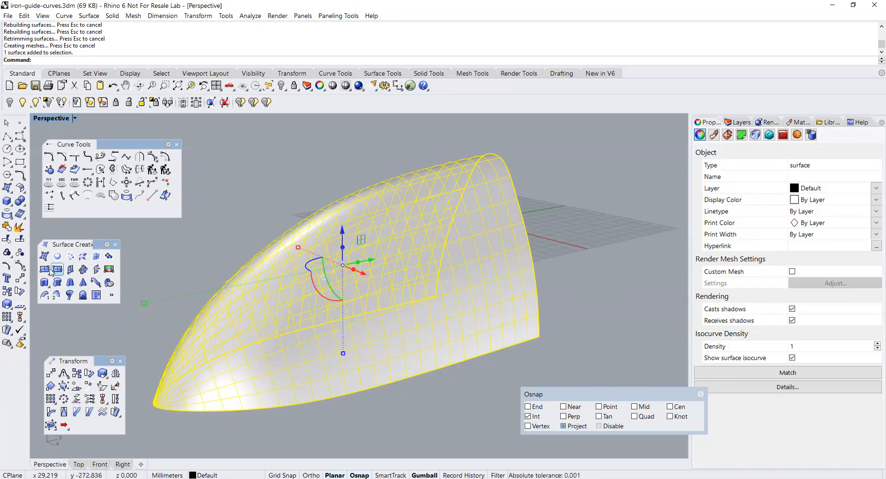
{"action": "left_click", "coordinate": [20, 267]}
{"action": "mouse_move", "coordinate": [138, 286]}
{"action": "right_mouse_down"}
{"action": "mouse_move", "coordinate": [152, 276]}
{"action": "mouse_move", "coordinate": [147, 271]}
{"action": "right_mouse_up"}
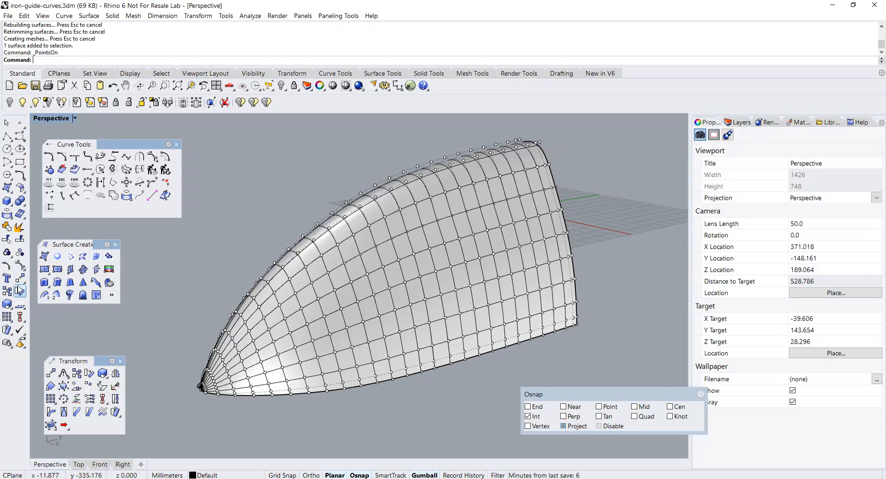
Step: Remove several V-direction knot lines across the rear half of the body surface to thin out its isocurves
{"action": "left_click", "coordinate": [17, 267]}
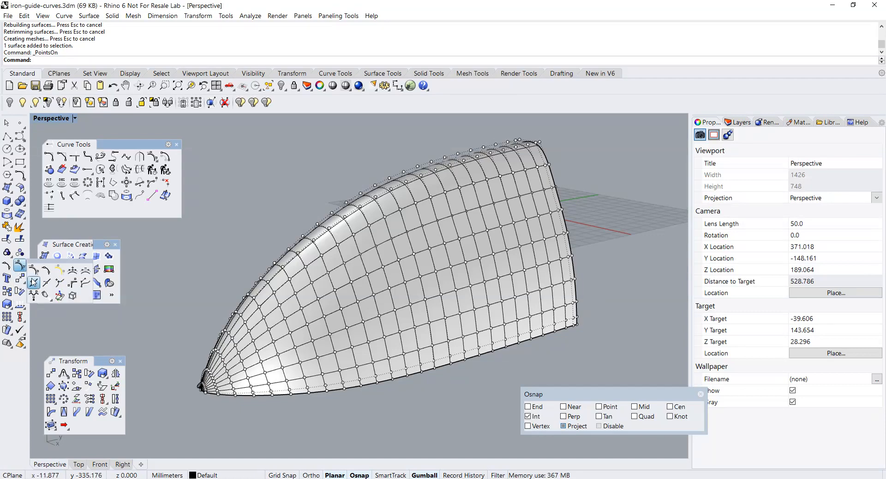
{"action": "left_click", "coordinate": [33, 282]}
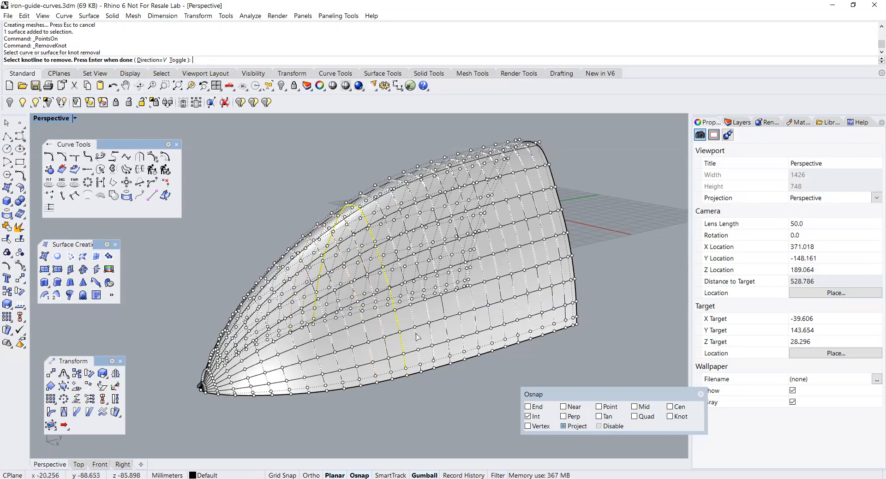
{"action": "right_click_drag", "start_coordinate": [416, 337], "coordinate": [555, 312]}
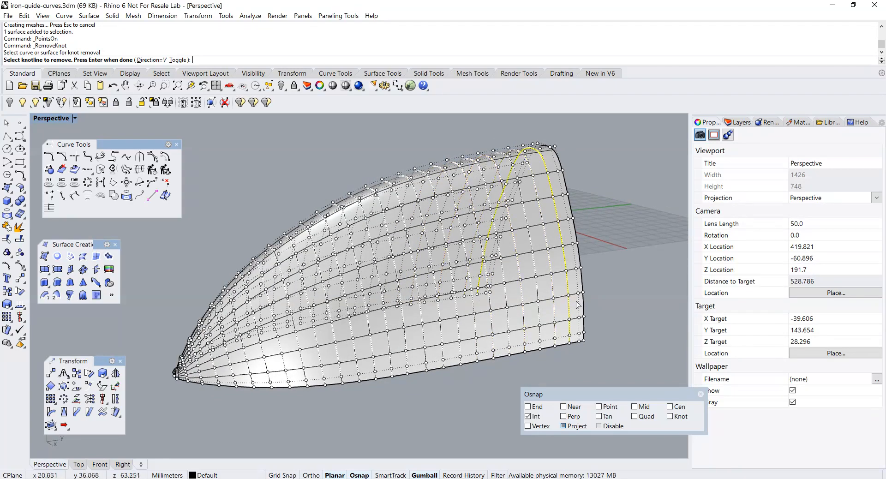
{"action": "left_click", "coordinate": [575, 304]}
{"action": "left_click", "coordinate": [562, 307]}
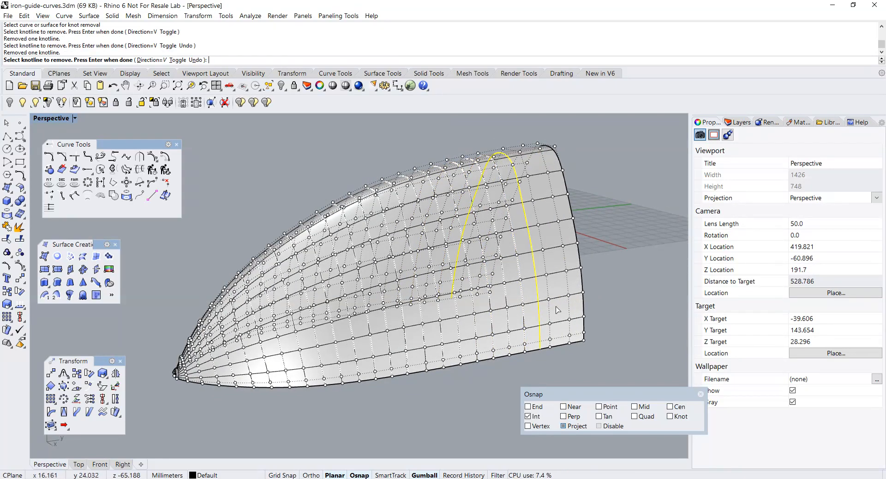
{"action": "left_click", "coordinate": [531, 318]}
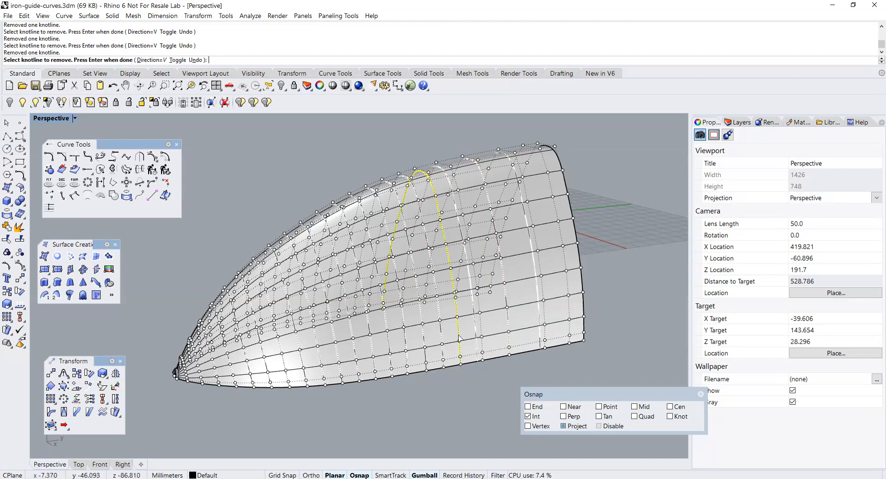
{"action": "left_click", "coordinate": [446, 344]}
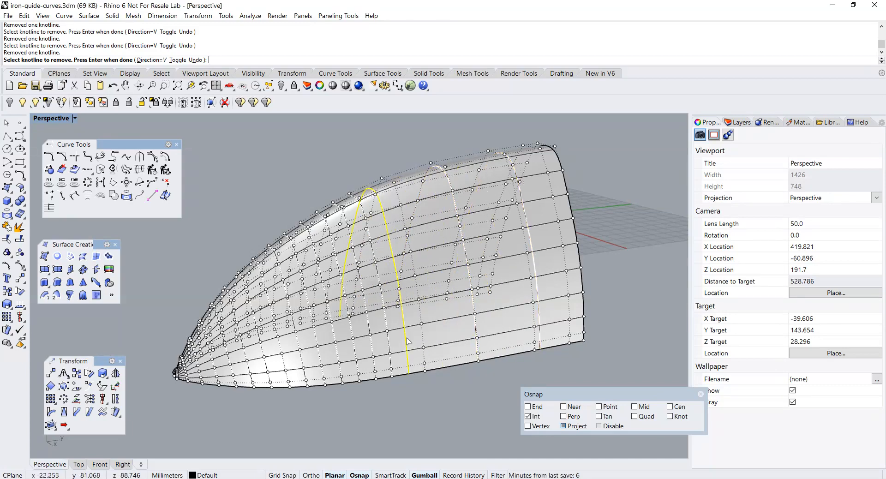
Step: Remove further V-direction knot lines from the middle towards the nose of the body surface and finish the knot removal
{"action": "left_click", "coordinate": [378, 323]}
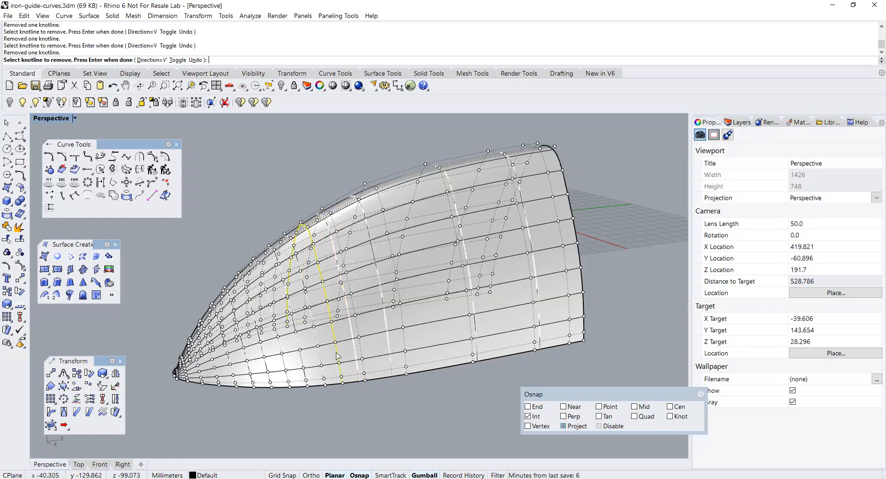
{"action": "left_click", "coordinate": [269, 367]}
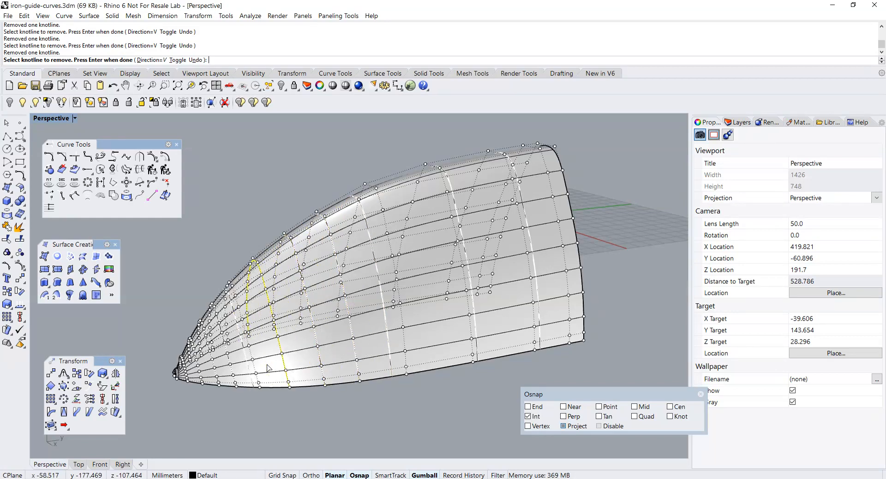
{"action": "left_click", "coordinate": [241, 367]}
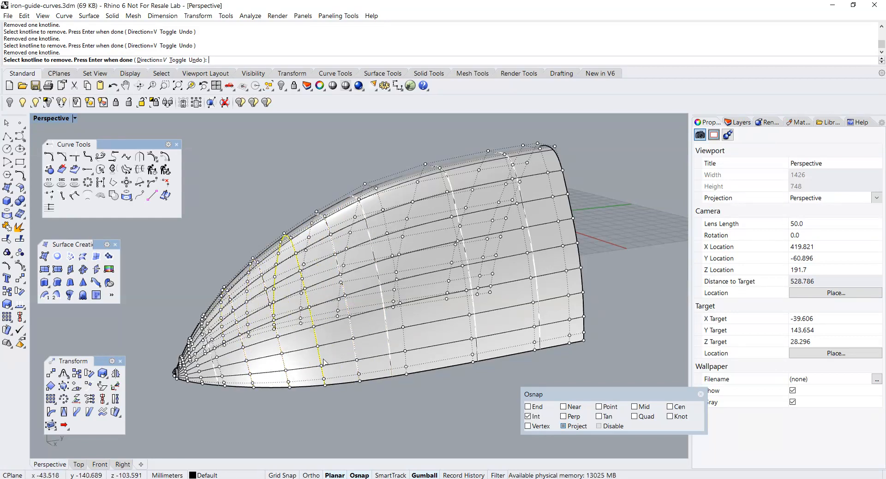
{"action": "left_click", "coordinate": [356, 354]}
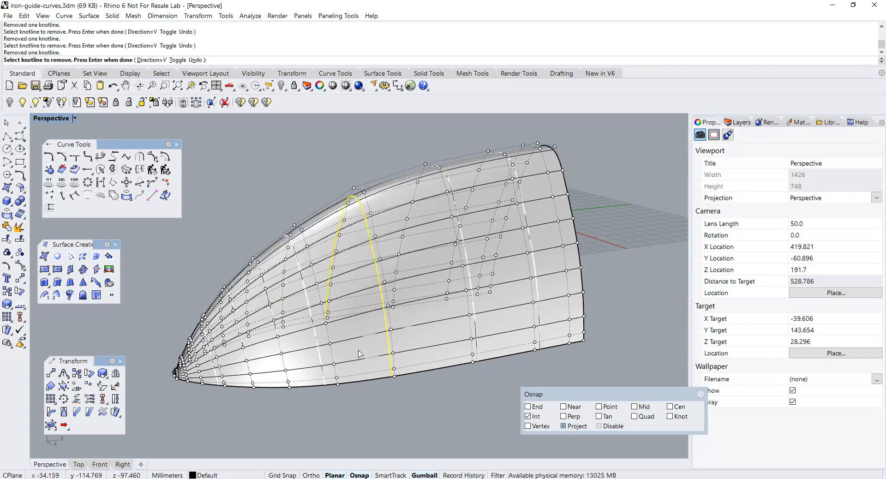
{"action": "key", "text": "Return"}
Step: Hide the isocurves of the simplified body surface and examine its shading
{"action": "right_click_drag", "start_coordinate": [360, 353], "coordinate": [377, 332]}
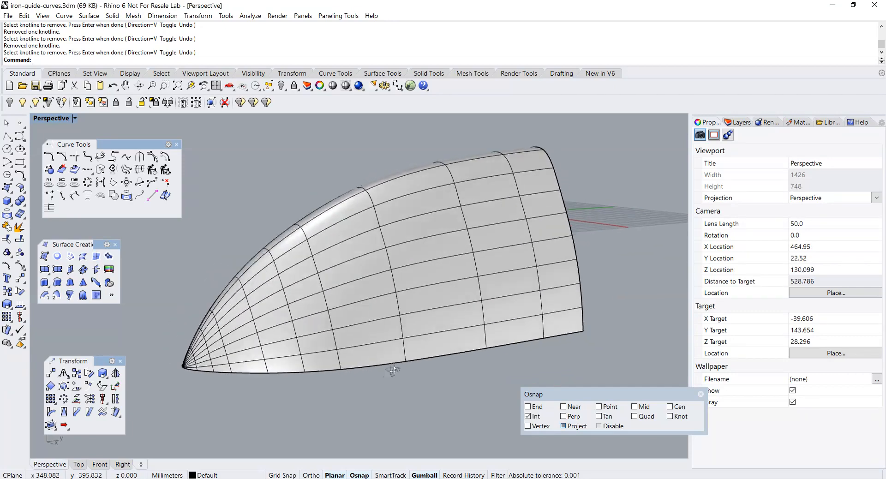
{"action": "right_click_drag", "start_coordinate": [405, 372], "coordinate": [404, 342]}
{"action": "left_click", "coordinate": [404, 342]}
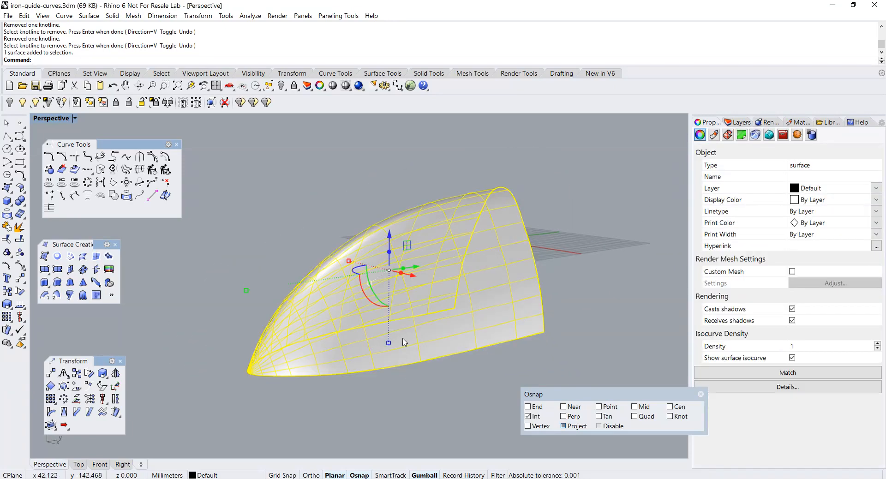
{"action": "left_click", "coordinate": [792, 357]}
{"action": "mouse_move", "coordinate": [517, 284]}
{"action": "right_mouse_down"}
{"action": "mouse_move", "coordinate": [501, 301]}
{"action": "mouse_move", "coordinate": [511, 287]}
{"action": "right_mouse_up"}
{"action": "right_click_drag", "start_coordinate": [311, 184], "coordinate": [294, 194], "text": "shift"}
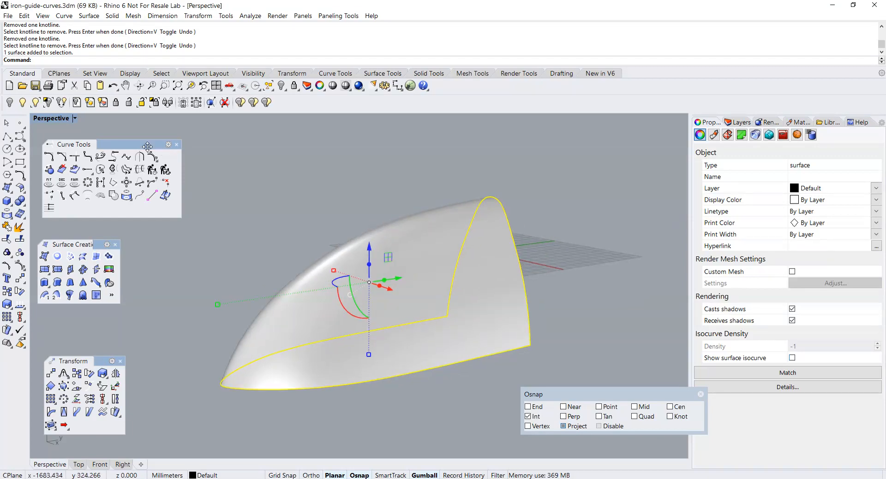
Step: Show the hidden guide curves and bring the Right view to full size
{"action": "double_click", "coordinate": [57, 120]}
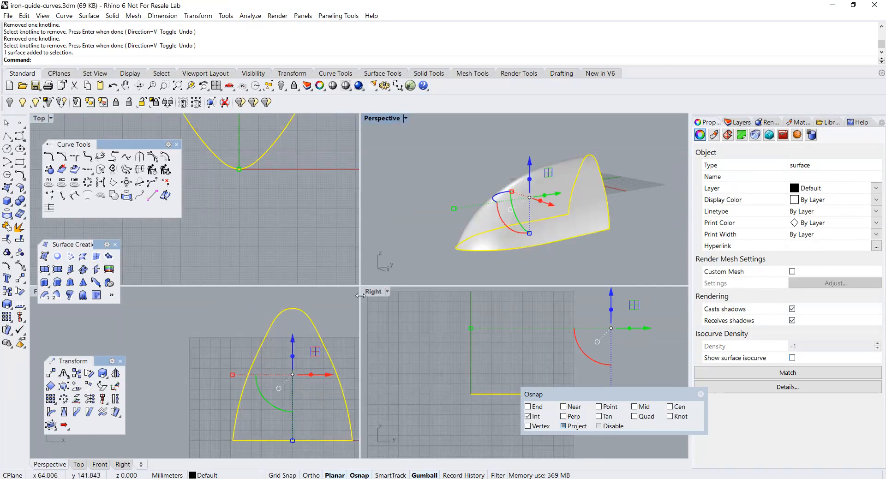
{"action": "scroll", "coordinate": [425, 321], "scroll_direction": "down", "scroll_amount": 3}
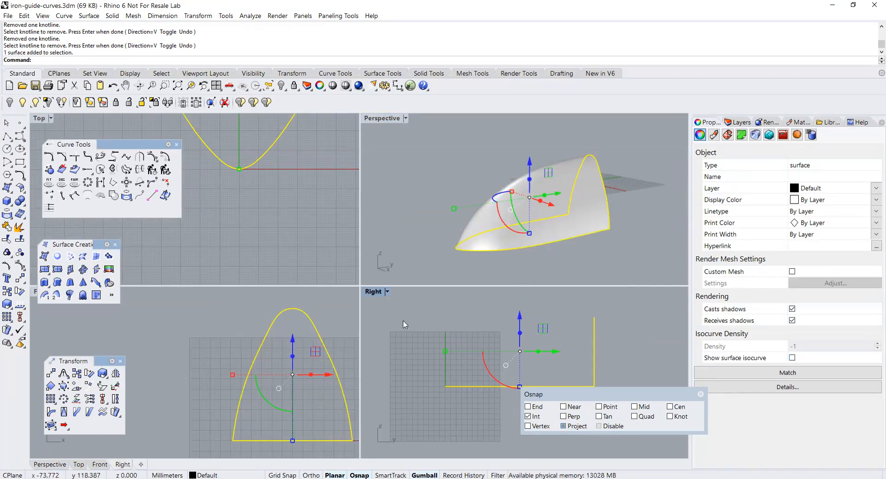
{"action": "left_click", "coordinate": [48, 102]}
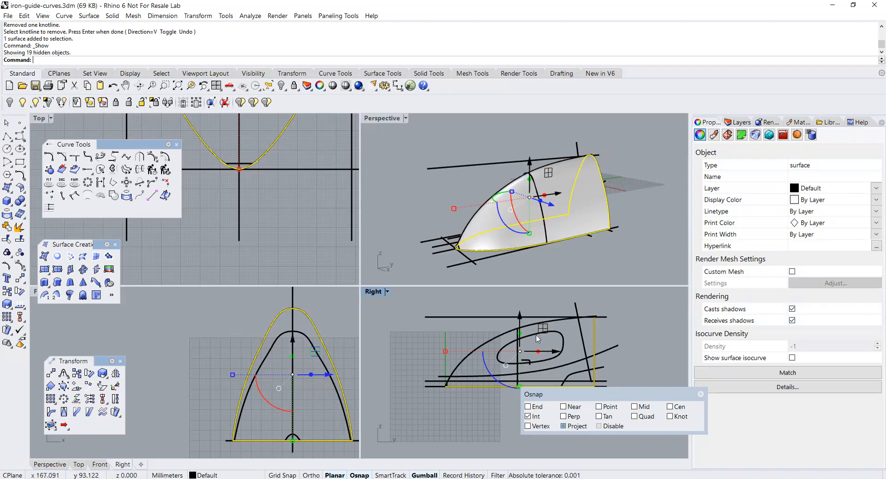
{"action": "double_click", "coordinate": [377, 291]}
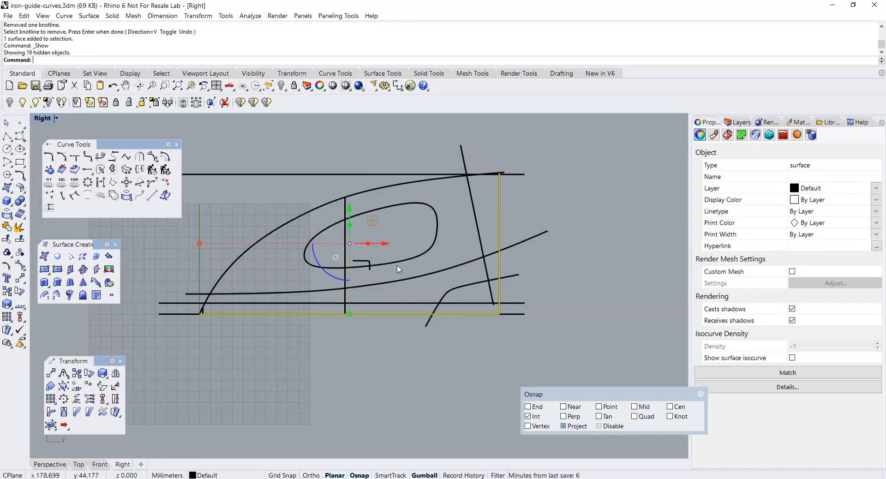
Step: Copy the closed handle-opening curve and paste a duplicate of it in place
{"action": "left_click", "coordinate": [400, 264]}
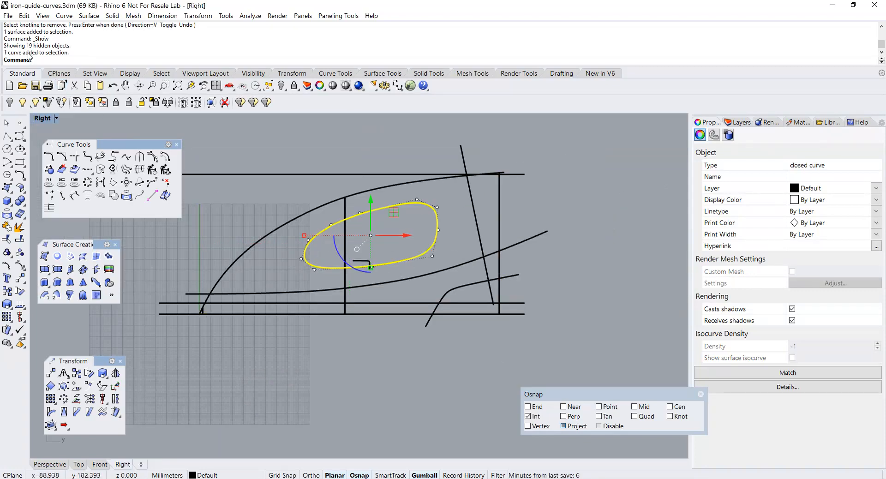
{"action": "left_click", "coordinate": [24, 17]}
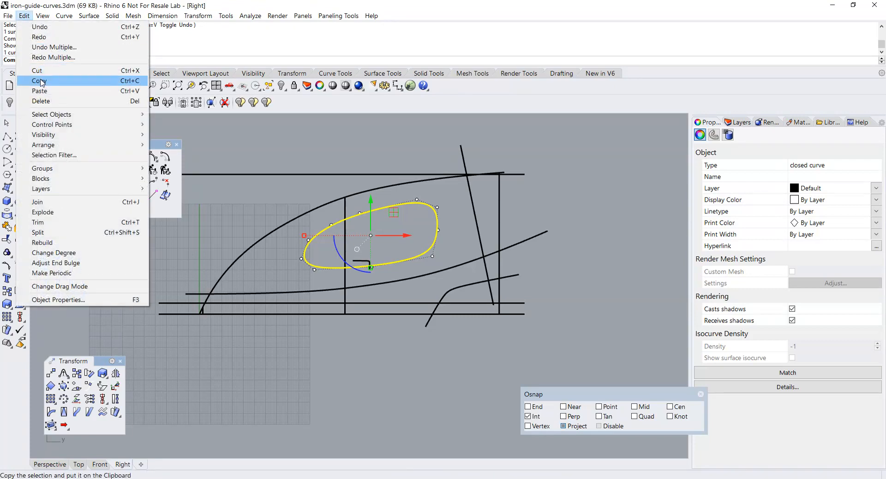
{"action": "left_click", "coordinate": [41, 79]}
{"action": "left_click", "coordinate": [21, 18]}
{"action": "left_click", "coordinate": [41, 88]}
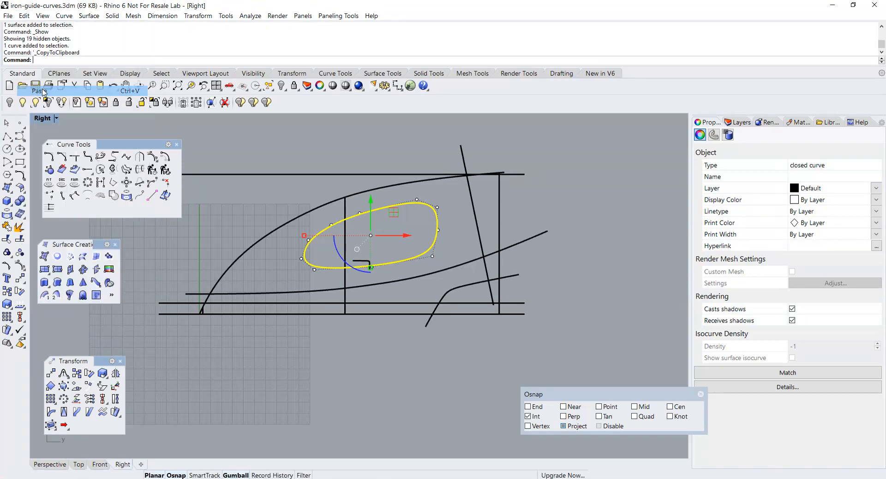
Step: Scale the pasted handle curve up uniformly around the original, and shift it slightly towards the nose and upwards
{"action": "scroll", "coordinate": [373, 282], "scroll_direction": "up", "scroll_amount": 1}
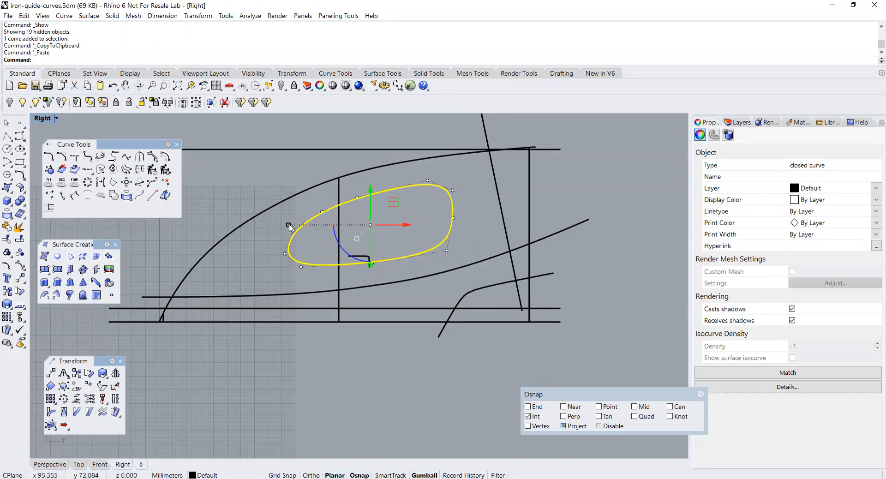
{"action": "mouse_move", "coordinate": [289, 227]}
{"action": "left_mouse_down", "text": "shift"}
{"action": "mouse_move", "coordinate": [262, 232]}
{"action": "mouse_move", "coordinate": [275, 230]}
{"action": "left_mouse_up", "text": "shift"}
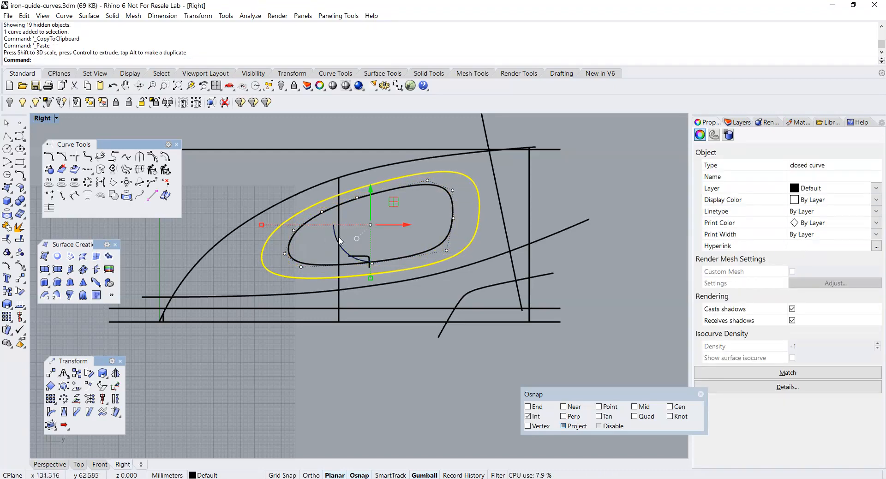
{"action": "left_click_drag", "start_coordinate": [408, 226], "coordinate": [404, 225]}
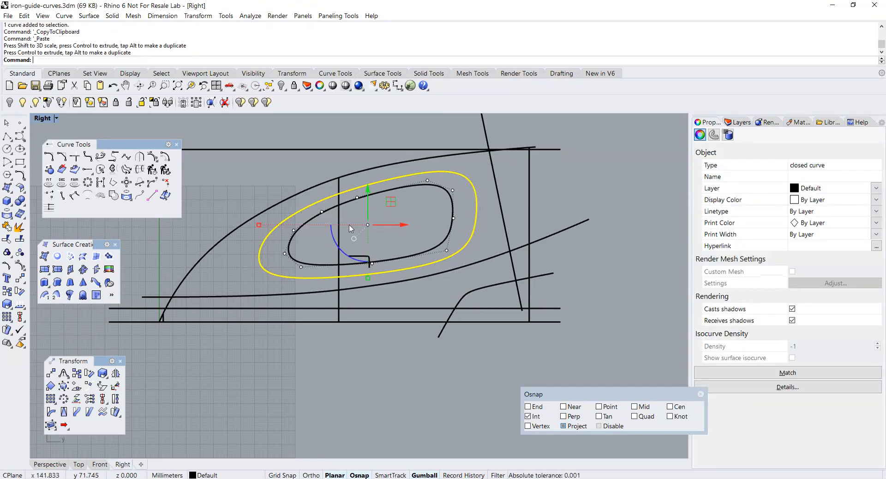
{"action": "left_click_drag", "start_coordinate": [367, 187], "coordinate": [368, 189]}
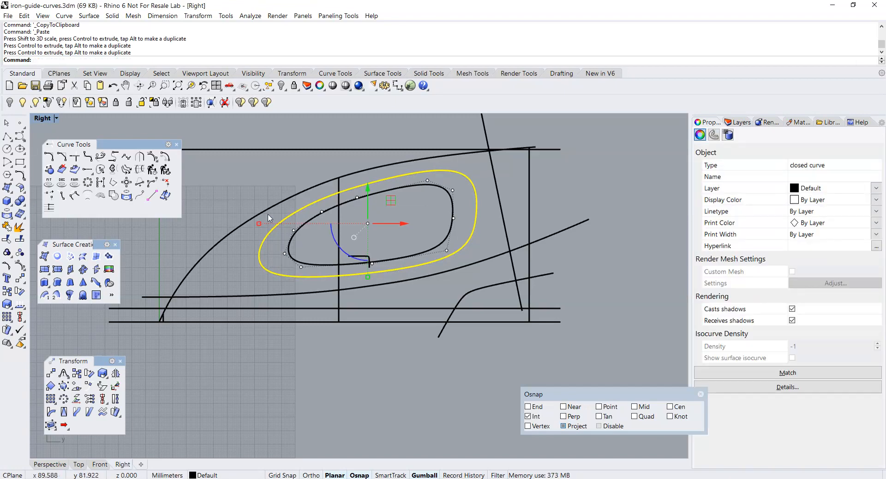
Step: Reshape the enlarged curve's rear end by moving its upper rear control point slightly forward and its lower rear point slightly backward
{"action": "left_click", "coordinate": [20, 266]}
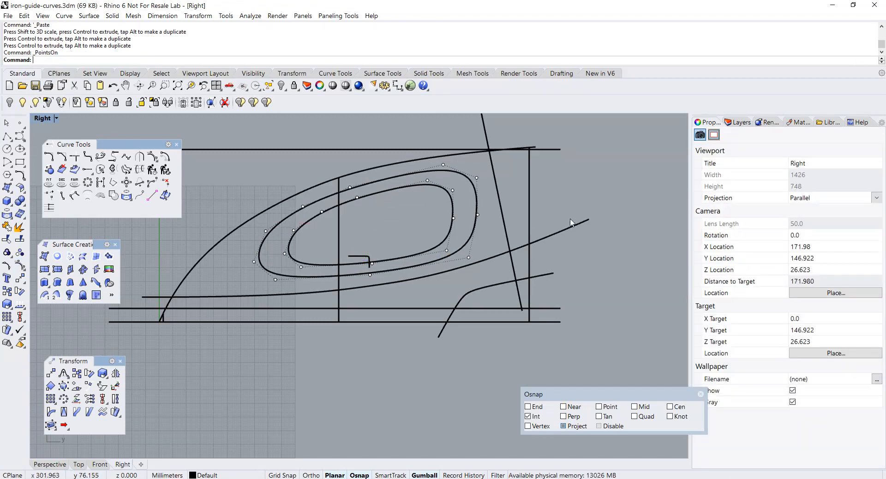
{"action": "left_click", "coordinate": [476, 178]}
{"action": "left_click_drag", "start_coordinate": [512, 178], "coordinate": [506, 179]}
{"action": "left_click", "coordinate": [467, 258]}
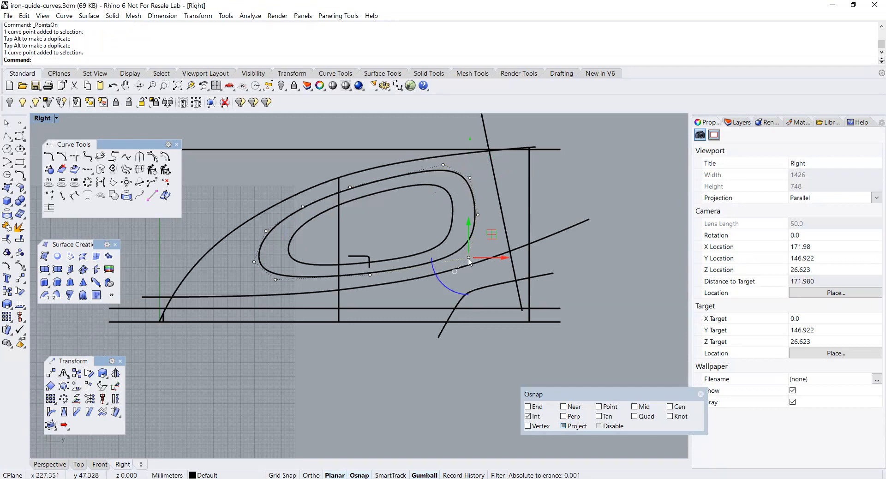
{"action": "left_click_drag", "start_coordinate": [496, 257], "coordinate": [501, 257]}
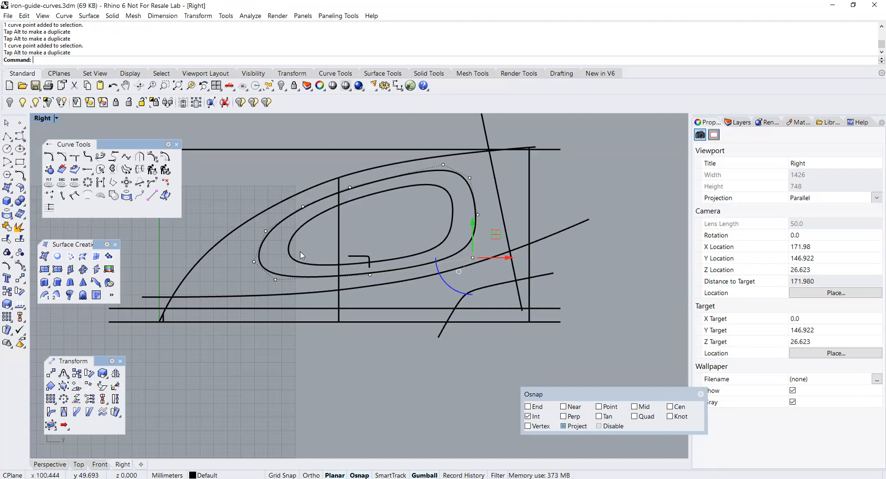
{"action": "key", "text": "Escape"}
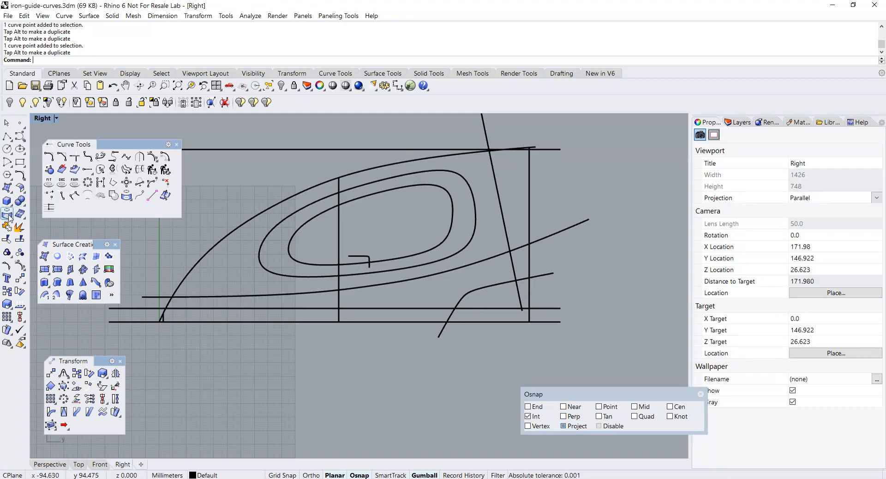
Step: Trim the handle opening out of the body surface with the enlarged curve, using shaded display in the Right view
{"action": "left_click", "coordinate": [7, 238]}
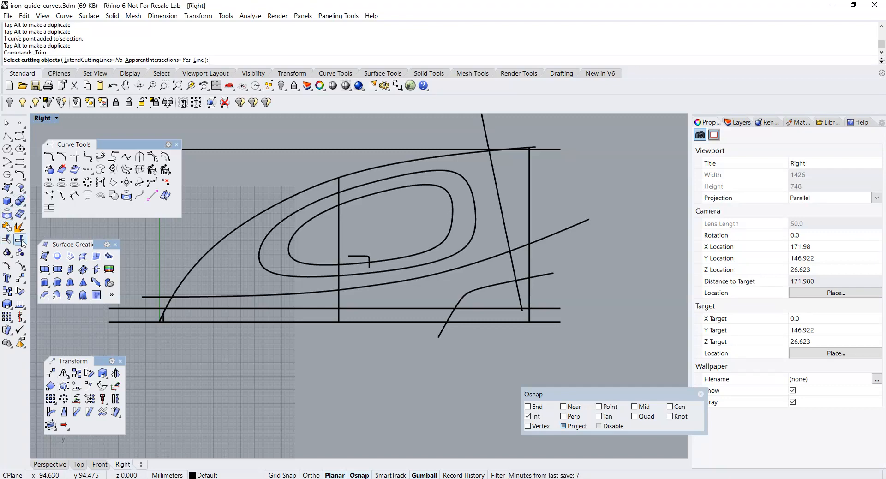
{"action": "left_click", "coordinate": [263, 239]}
{"action": "key", "text": "Return"}
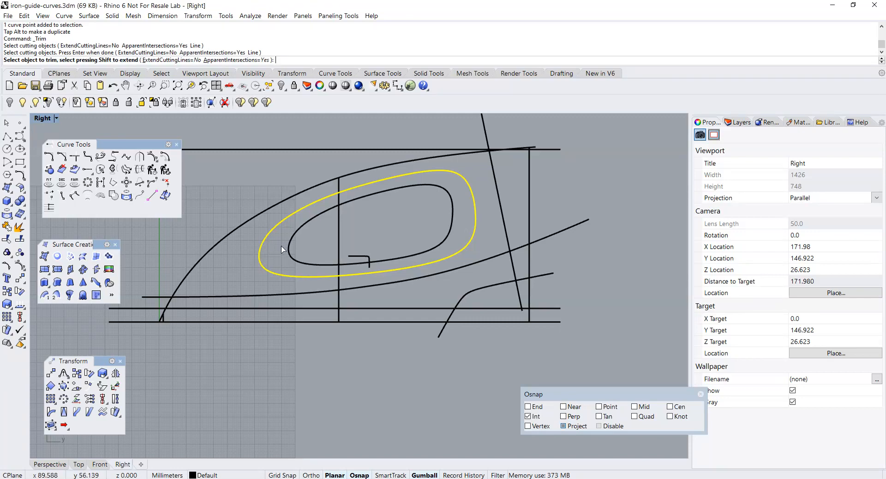
{"action": "left_click", "coordinate": [54, 119]}
{"action": "left_click", "coordinate": [48, 156]}
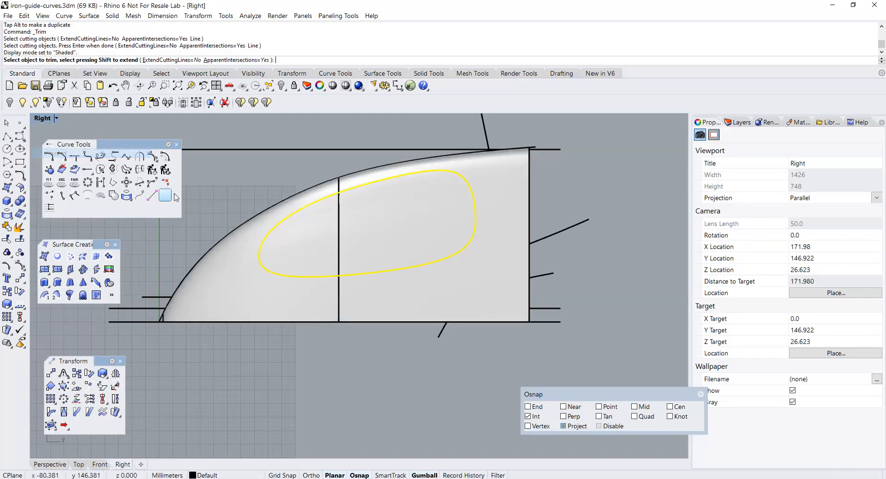
{"action": "left_click", "coordinate": [267, 246]}
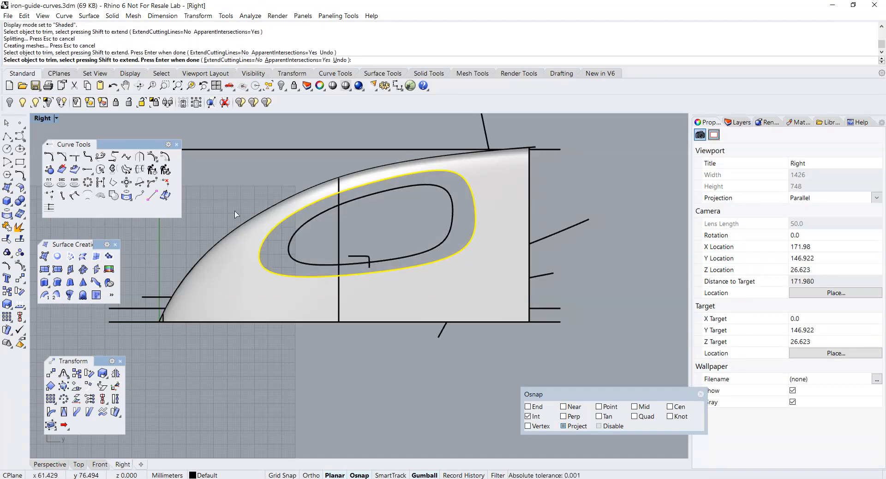
{"action": "double_click", "coordinate": [43, 119]}
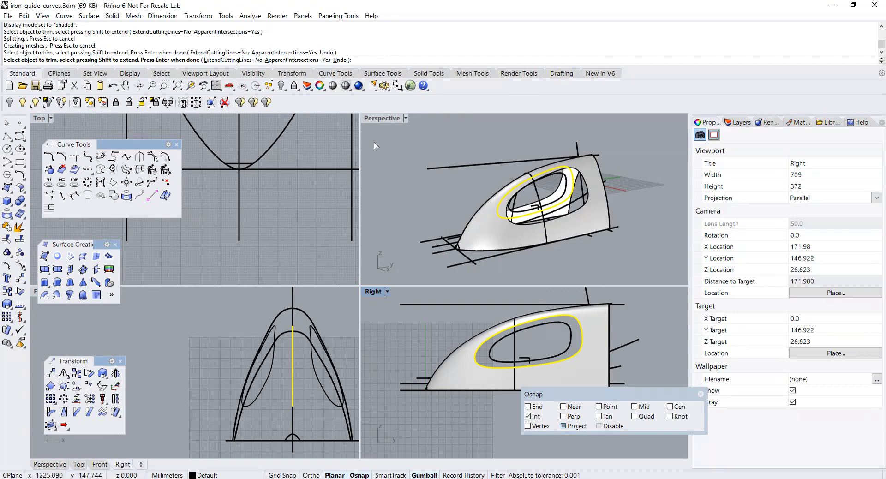
{"action": "double_click", "coordinate": [382, 118]}
{"action": "right_click_drag", "start_coordinate": [415, 216], "coordinate": [379, 243]}
{"action": "right_click", "coordinate": [378, 244]}
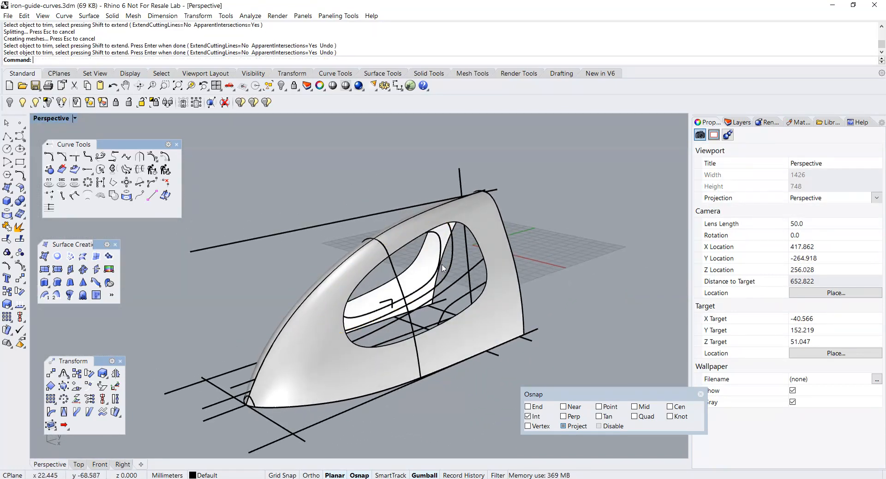
Step: Isolate the trimmed body surface together with the original inner handle curve
{"action": "left_click", "coordinate": [462, 338]}
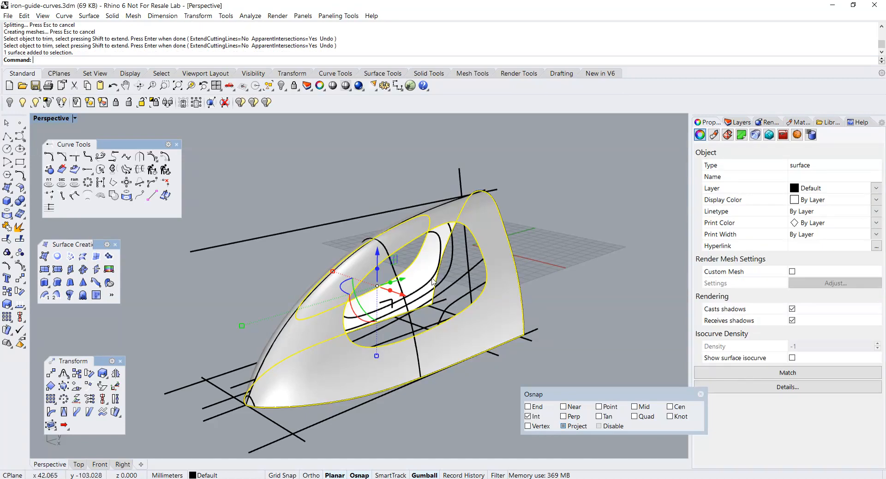
{"action": "right_click_drag", "start_coordinate": [433, 282], "coordinate": [377, 267]}
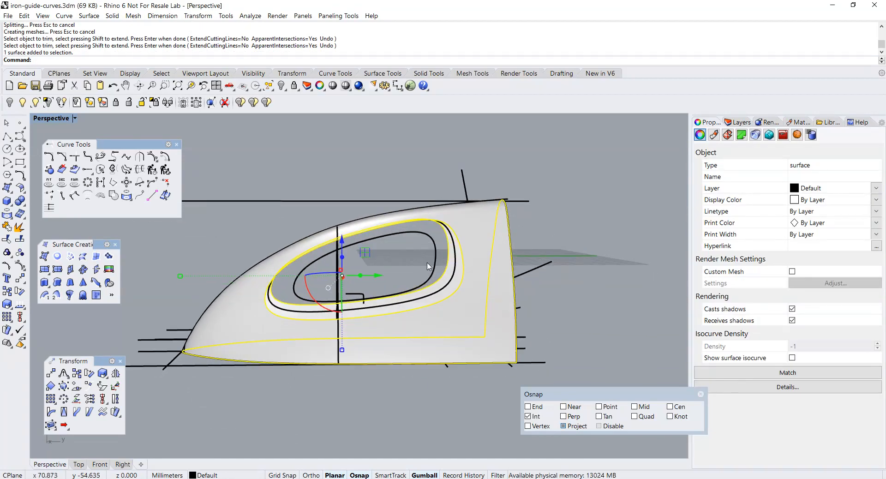
{"action": "left_click", "coordinate": [437, 266], "text": "shift"}
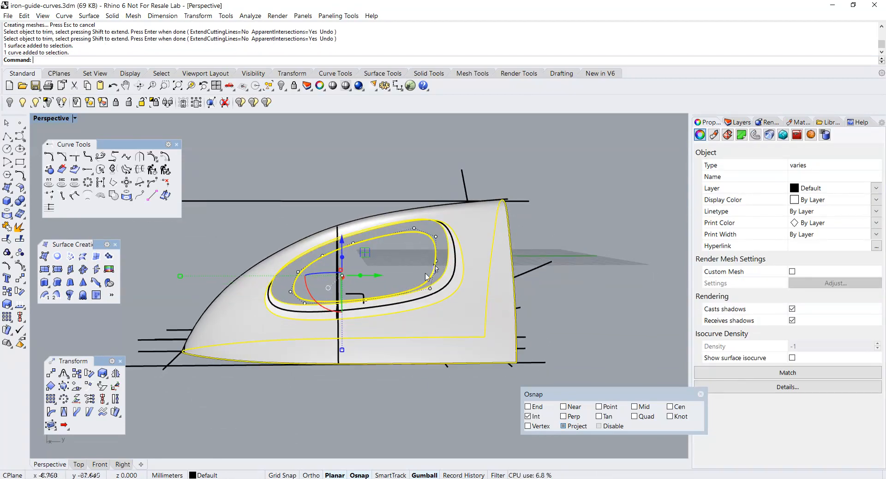
{"action": "right_click_drag", "start_coordinate": [438, 266], "coordinate": [470, 294]}
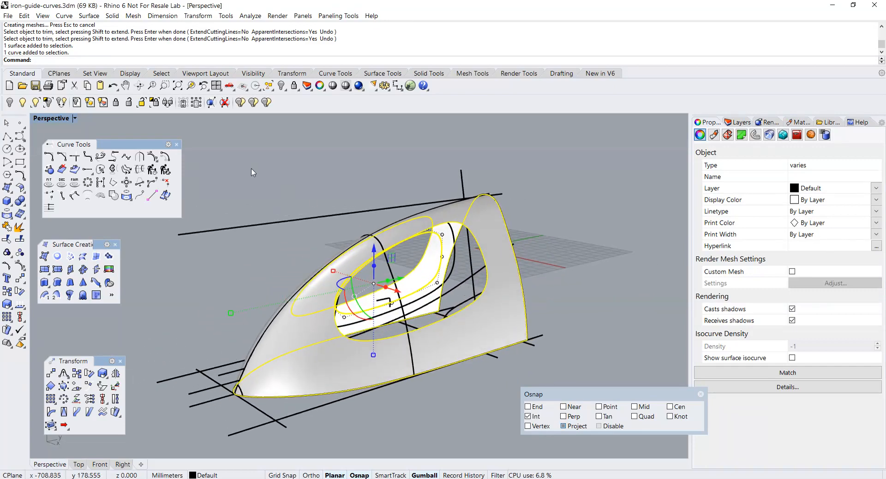
{"action": "left_click", "coordinate": [48, 102]}
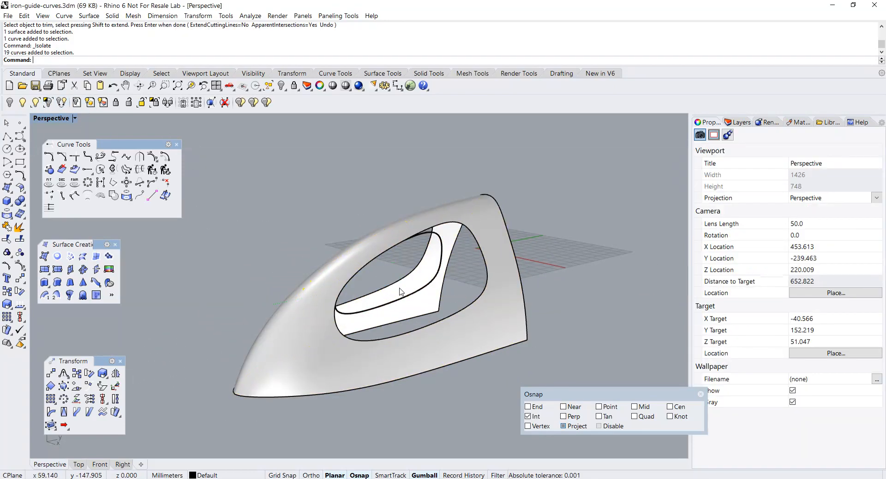
Step: Duplicate the near-side edge of the handle opening as a curve and hide the body surface
{"action": "scroll", "coordinate": [399, 289], "scroll_direction": "up", "scroll_amount": 3}
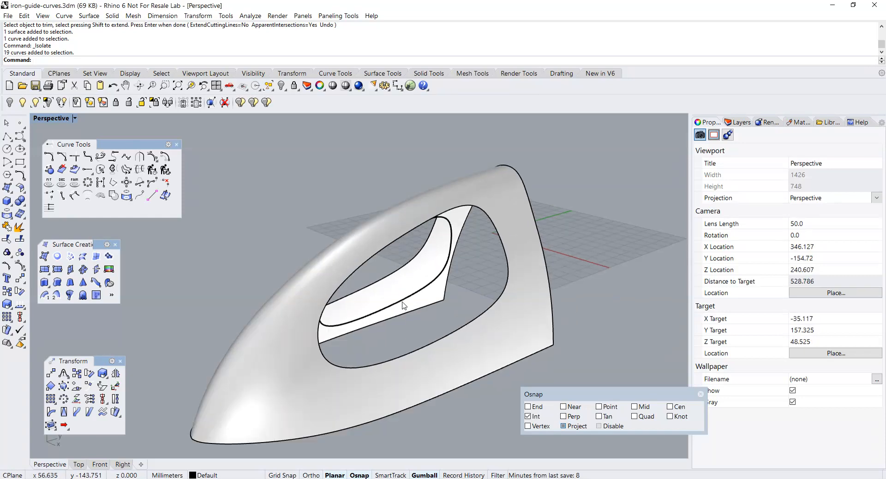
{"action": "right_click_drag", "start_coordinate": [403, 305], "coordinate": [404, 309], "text": "shift"}
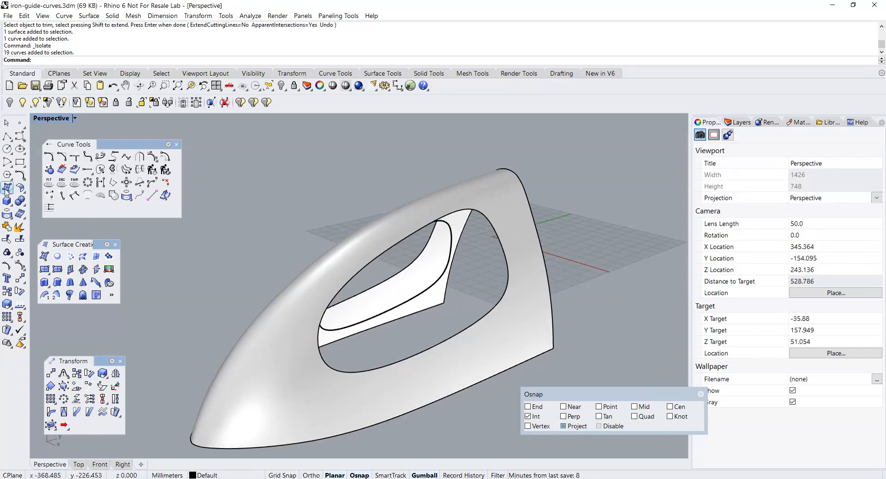
{"action": "left_click", "coordinate": [6, 218]}
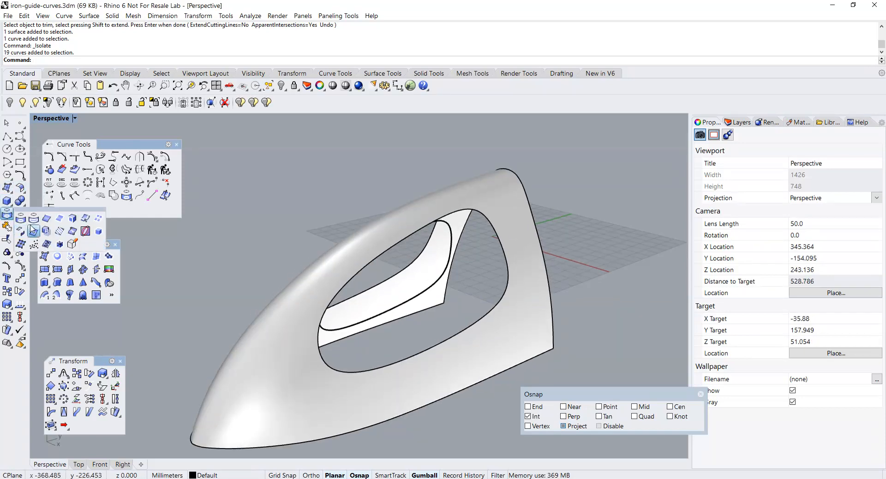
{"action": "left_click", "coordinate": [46, 218]}
{"action": "left_click", "coordinate": [378, 369]}
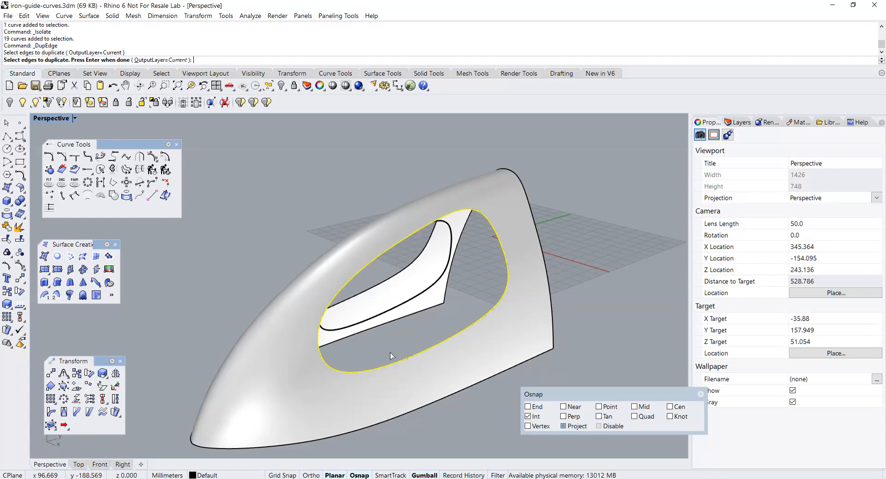
{"action": "right_click", "coordinate": [391, 352]}
{"action": "left_click", "coordinate": [312, 389]}
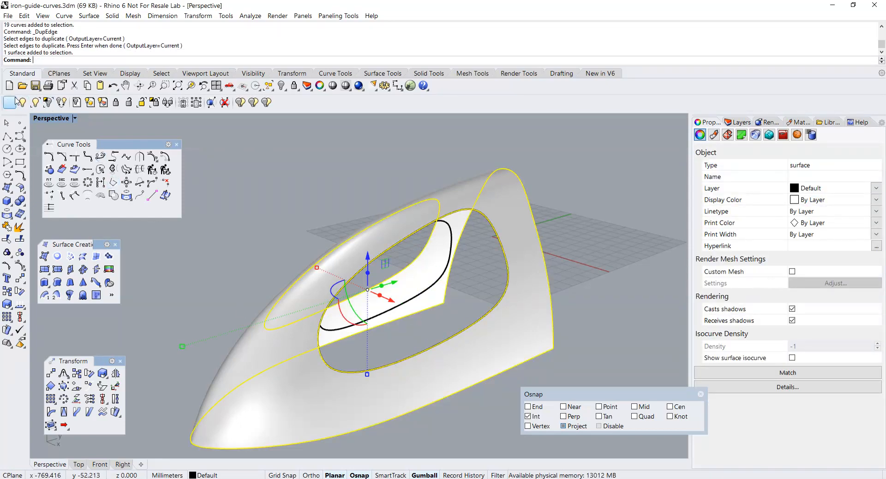
{"action": "left_click", "coordinate": [9, 102]}
Step: Rebuild the duplicated opening edge non-uniformly with a requested tolerance of 0.05 and a maximum of 60 points, and select the result
{"action": "left_click", "coordinate": [362, 367]}
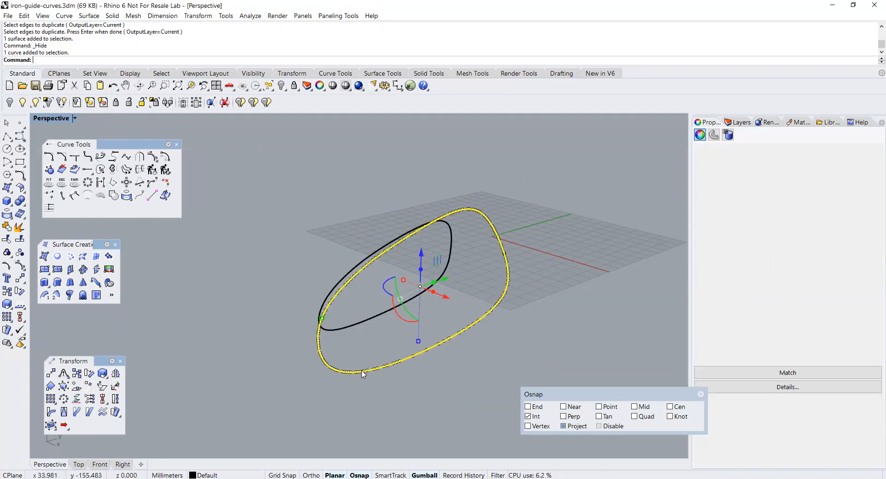
{"action": "left_click", "coordinate": [165, 170]}
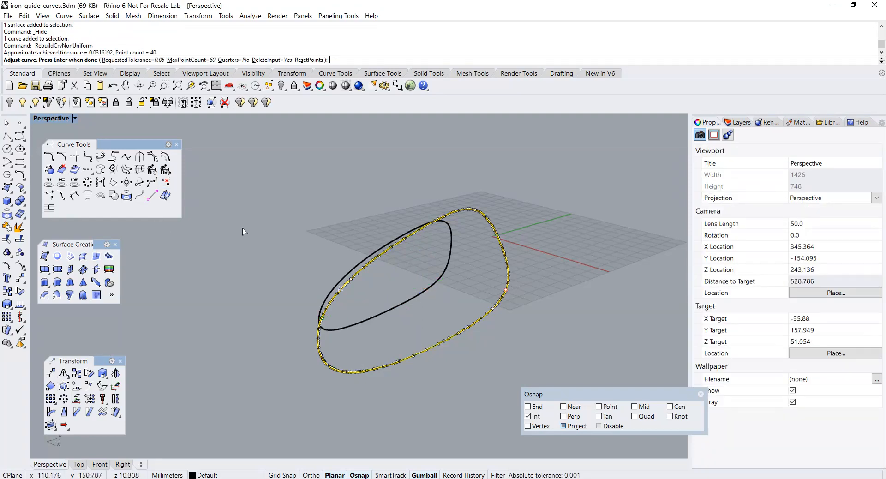
{"action": "key", "text": "Escape"}
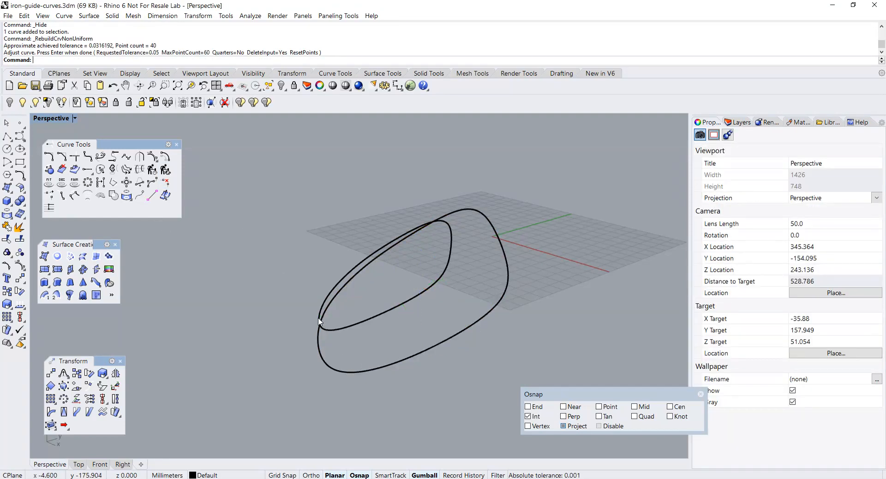
{"action": "left_click", "coordinate": [337, 372]}
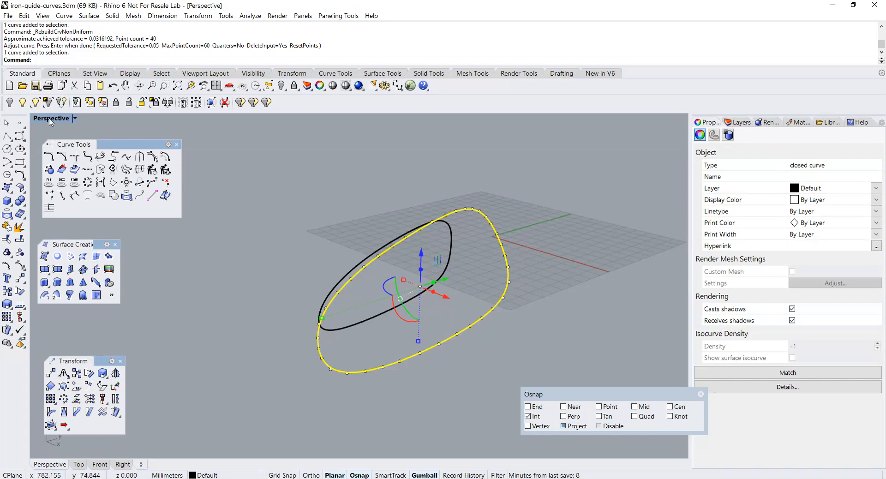
Step: Mirror the rebuilt opening edge across the Y axis in the Top view with grid snap on, keeping the original
{"action": "double_click", "coordinate": [49, 118]}
{"action": "scroll", "coordinate": [253, 225], "scroll_direction": "down", "scroll_amount": 6}
{"action": "right_click_drag", "start_coordinate": [255, 220], "coordinate": [253, 247]}
{"action": "scroll", "coordinate": [253, 203], "scroll_direction": "down", "scroll_amount": 6}
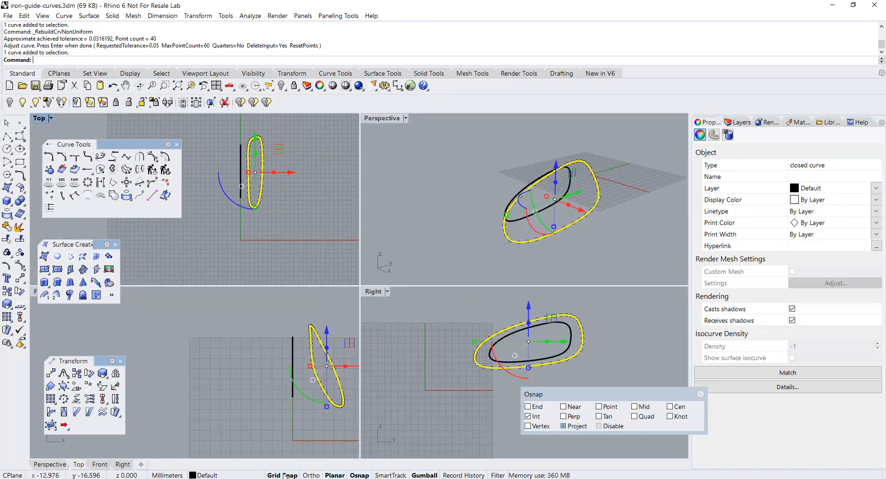
{"action": "left_click", "coordinate": [115, 374]}
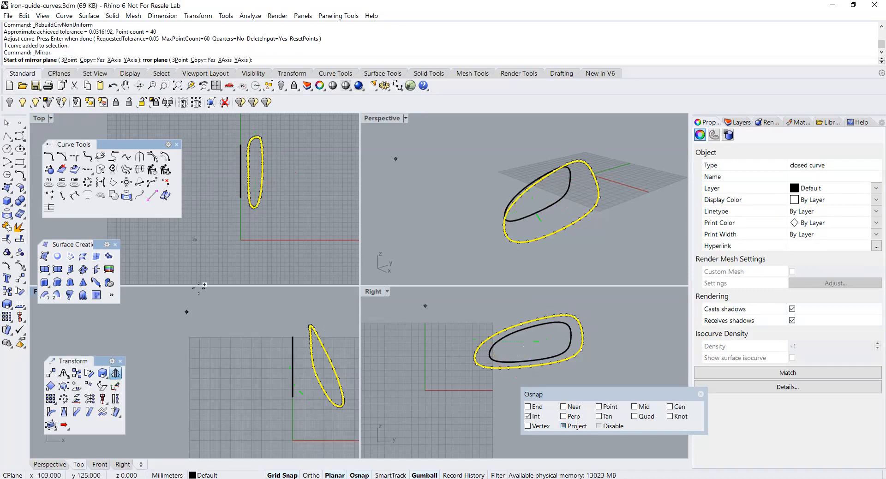
{"action": "scroll", "coordinate": [246, 216], "scroll_direction": "up", "scroll_amount": 3}
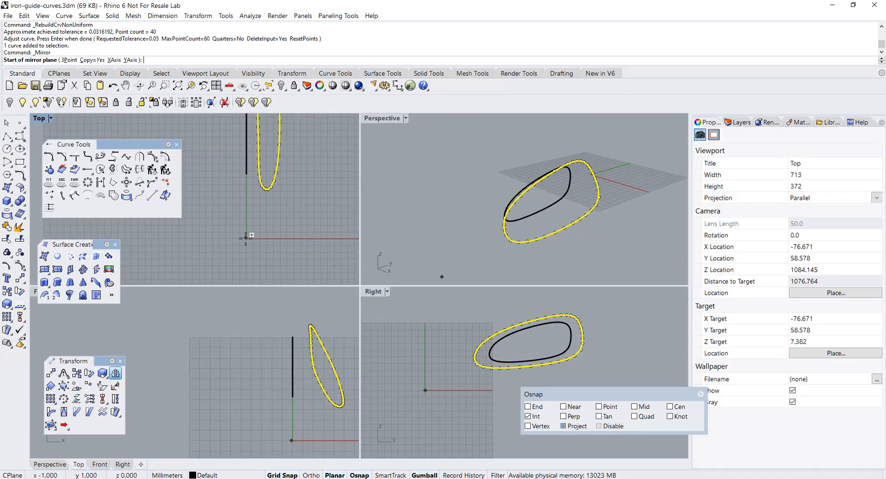
{"action": "scroll", "coordinate": [248, 173], "scroll_direction": "up", "scroll_amount": 3}
{"action": "left_click", "coordinate": [246, 174]}
{"action": "left_click", "coordinate": [247, 213]}
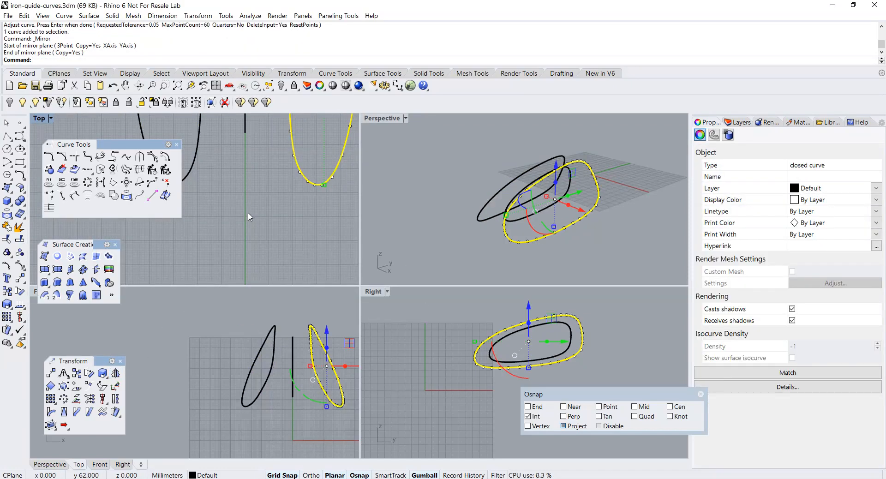
{"action": "scroll", "coordinate": [309, 220], "scroll_direction": "down", "scroll_amount": 2}
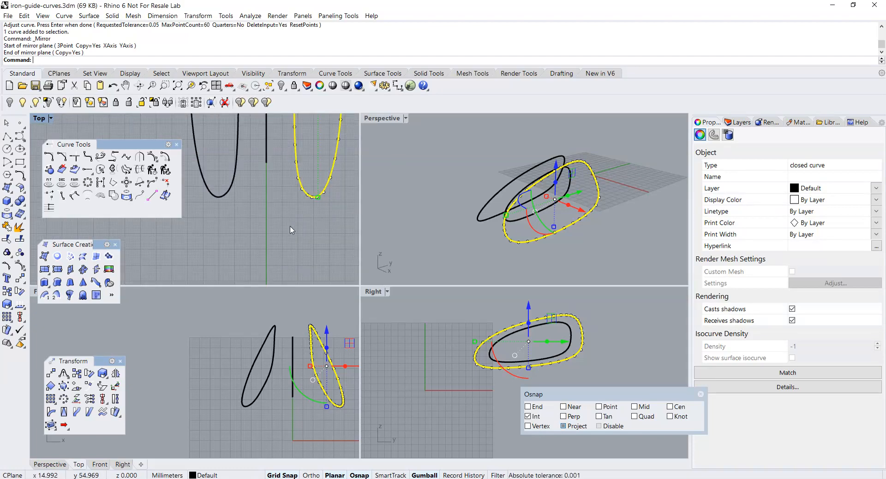
Step: Run MakePeriodic on all three closed opening curves, deleting the input
{"action": "double_click", "coordinate": [382, 118]}
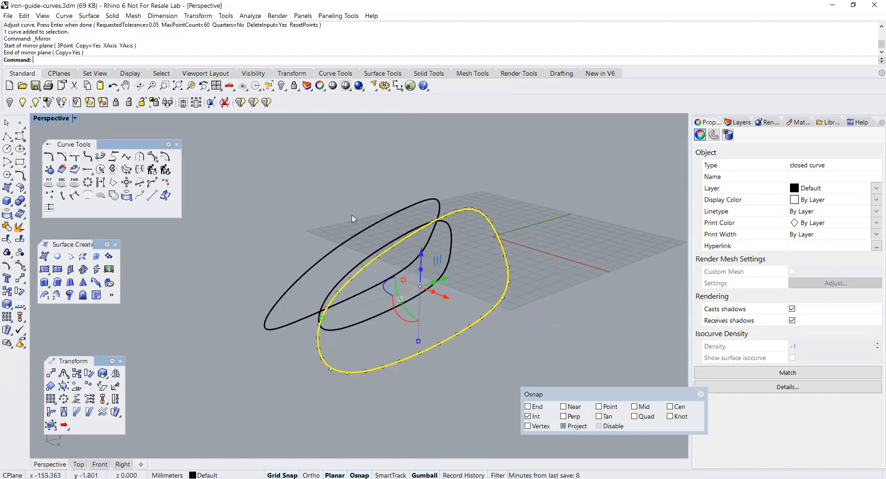
{"action": "left_click", "coordinate": [316, 277]}
{"action": "right_click_drag", "start_coordinate": [308, 285], "coordinate": [263, 203]}
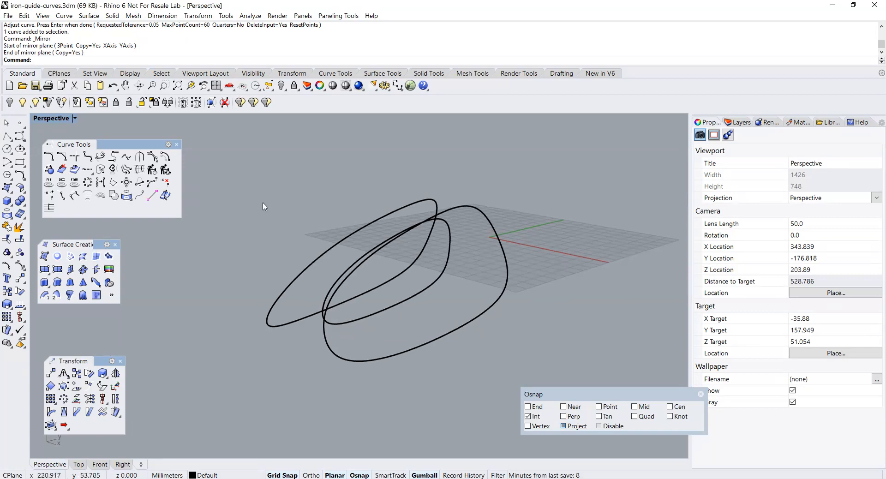
{"action": "left_click_drag", "start_coordinate": [219, 164], "coordinate": [552, 375]}
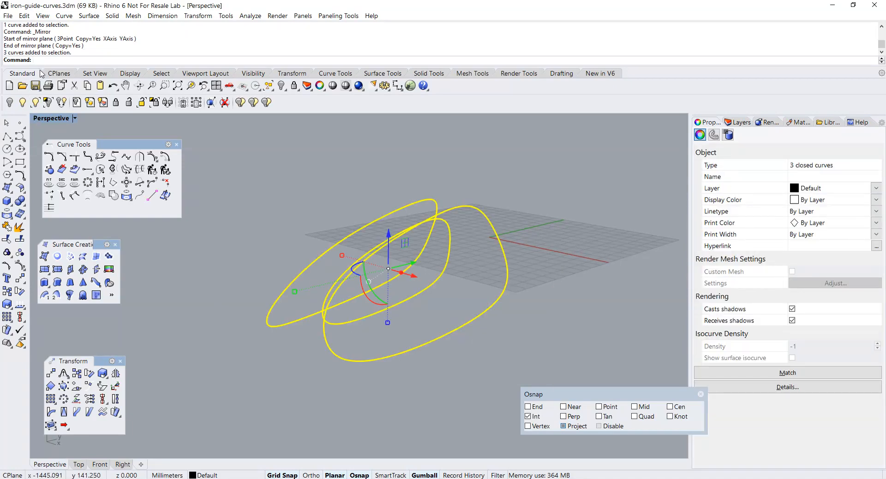
{"action": "type", "text": "MakeNonPeriodic"}
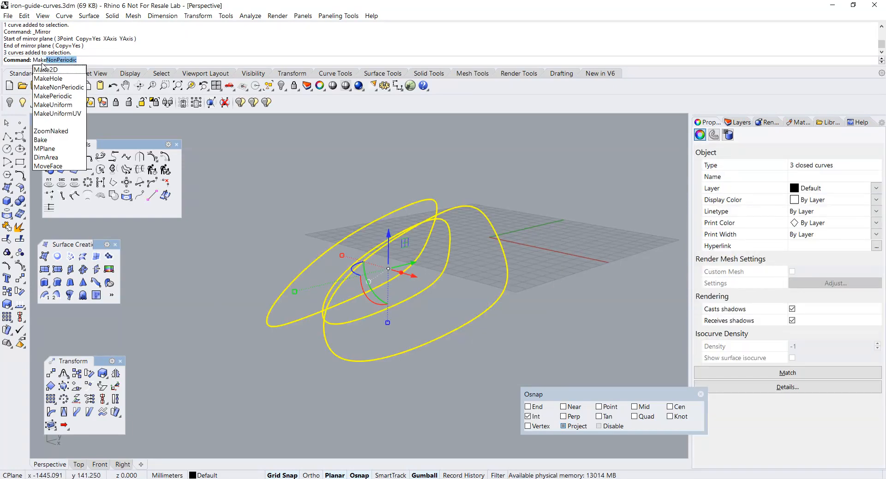
{"action": "left_click", "coordinate": [52, 96]}
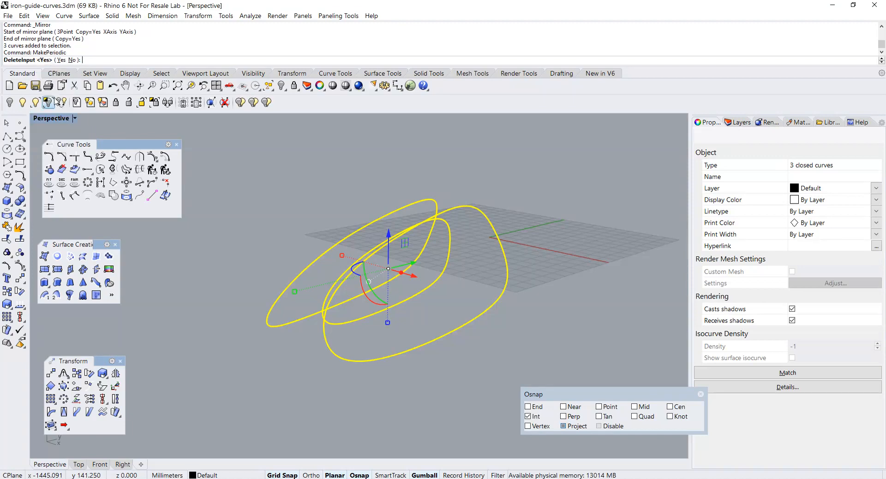
{"action": "right_click", "coordinate": [296, 173]}
{"action": "left_click", "coordinate": [296, 178]}
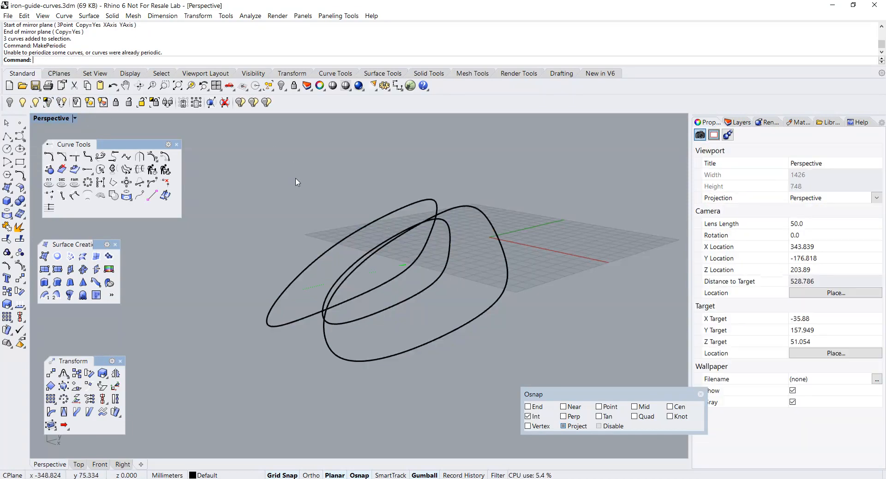
Step: Create a cross-section curve through the mirrored, inner and original profiles, cutting across the opening's upper rear corner in the Right view
{"action": "right_click_drag", "start_coordinate": [296, 181], "coordinate": [343, 217]}
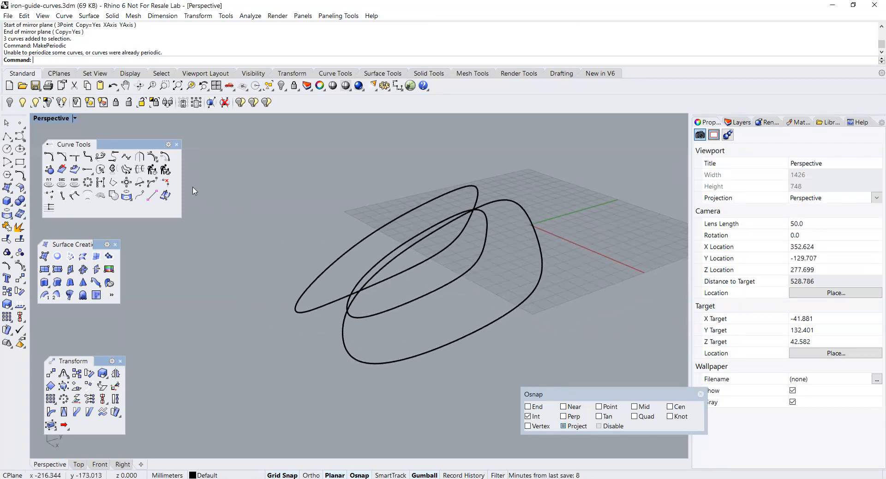
{"action": "left_click", "coordinate": [139, 170]}
{"action": "left_click", "coordinate": [298, 298]}
{"action": "right_click_drag", "start_coordinate": [298, 298], "coordinate": [357, 318]}
{"action": "left_click", "coordinate": [366, 318]}
{"action": "left_click", "coordinate": [373, 352]}
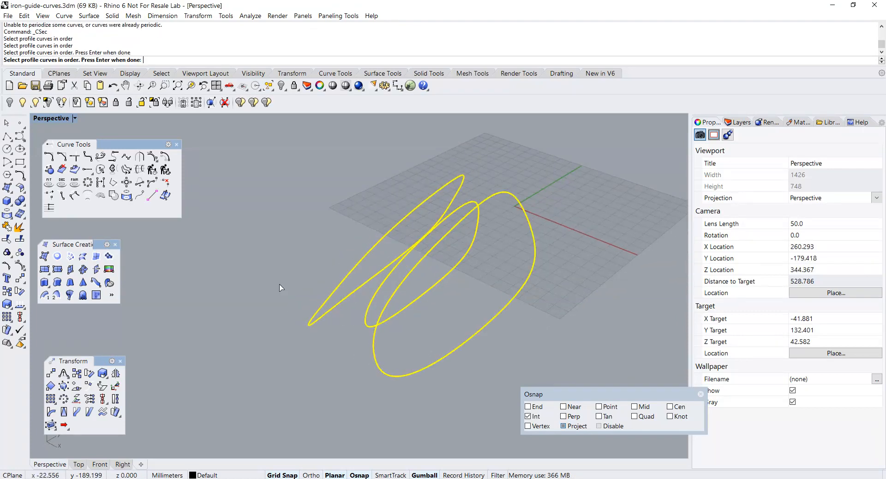
{"action": "double_click", "coordinate": [45, 119]}
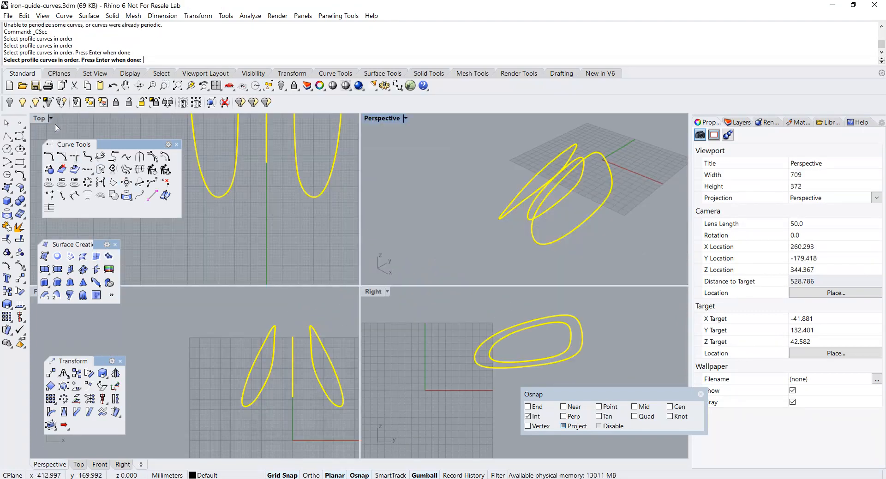
{"action": "double_click", "coordinate": [380, 292]}
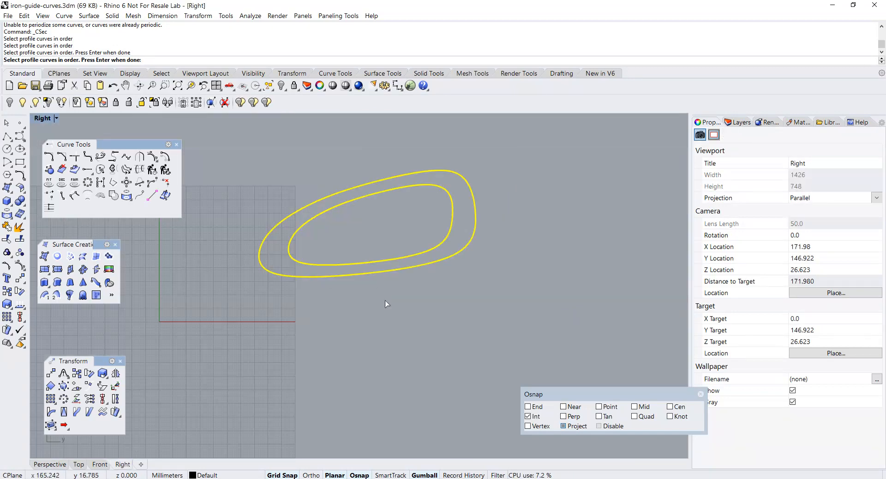
{"action": "key", "text": "Return"}
{"action": "left_click", "coordinate": [439, 194]}
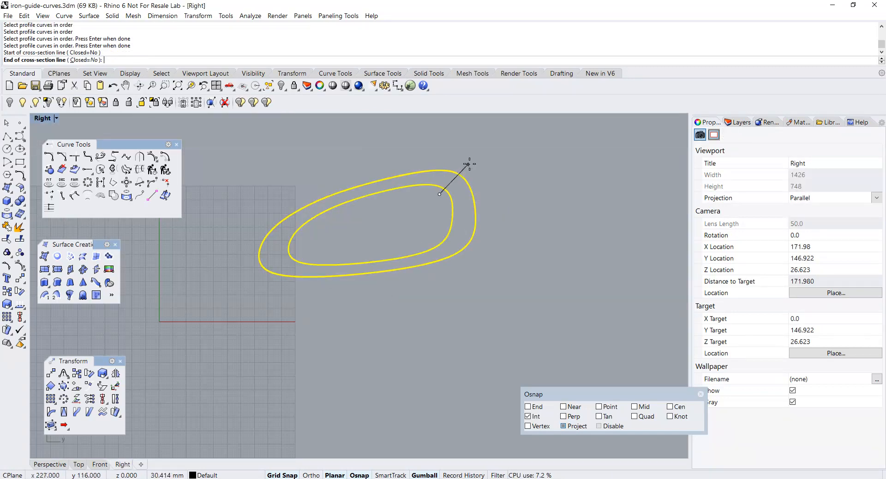
{"action": "left_click", "coordinate": [475, 159]}
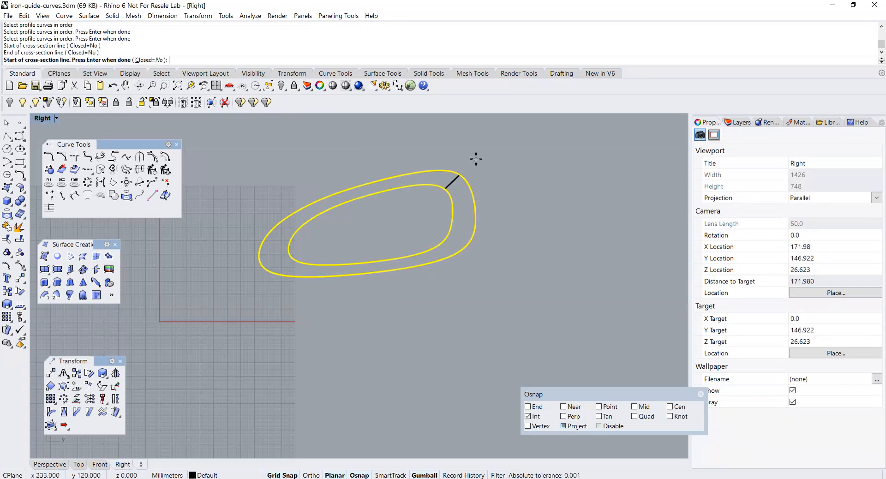
{"action": "left_click", "coordinate": [441, 228]}
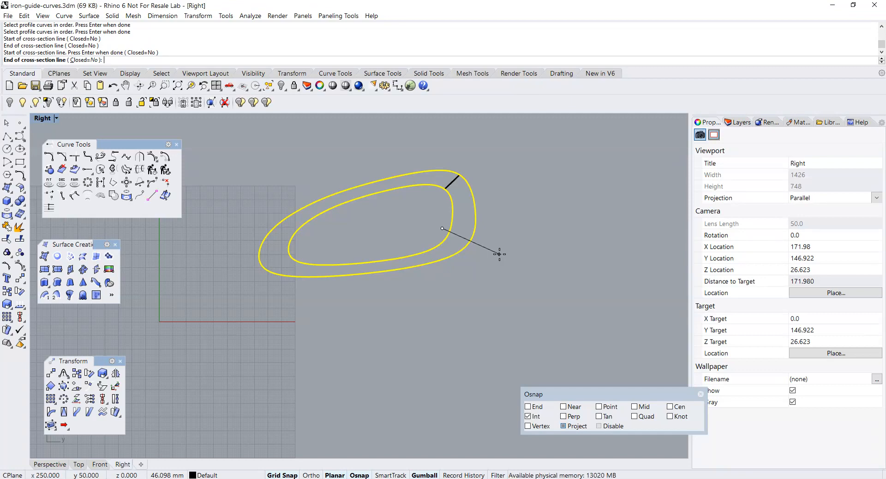
{"action": "key", "text": "ctrl+z"}
{"action": "key", "text": "Escape"}
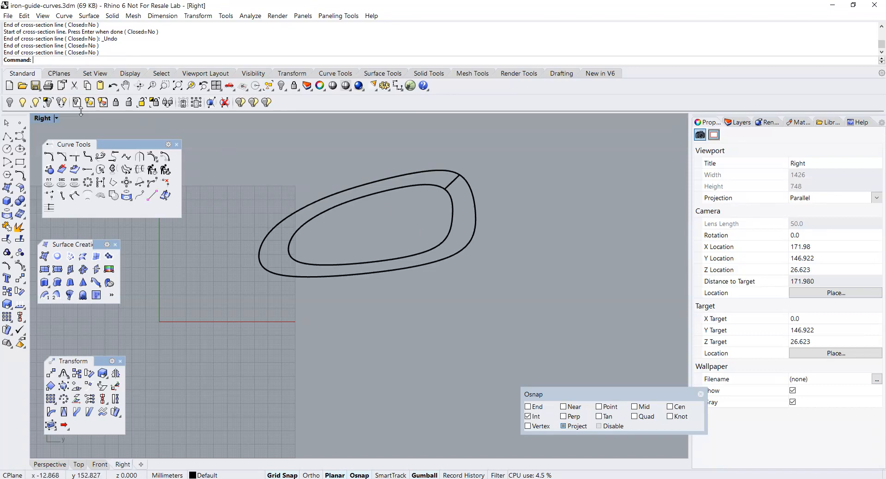
Step: Restart the cross-section command on the three profiles in order and add a section across the opening's lower rear corner in the Right view
{"action": "double_click", "coordinate": [41, 118]}
{"action": "right_click_drag", "start_coordinate": [461, 185], "coordinate": [479, 203]}
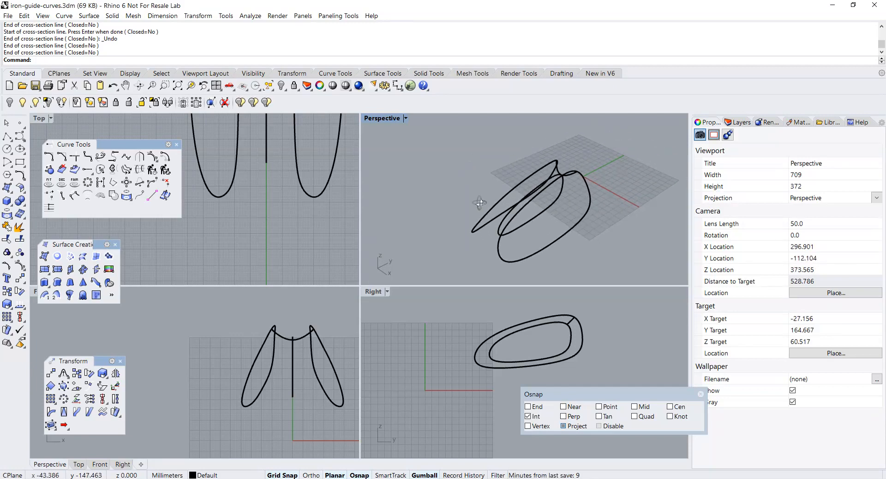
{"action": "left_click", "coordinate": [139, 171]}
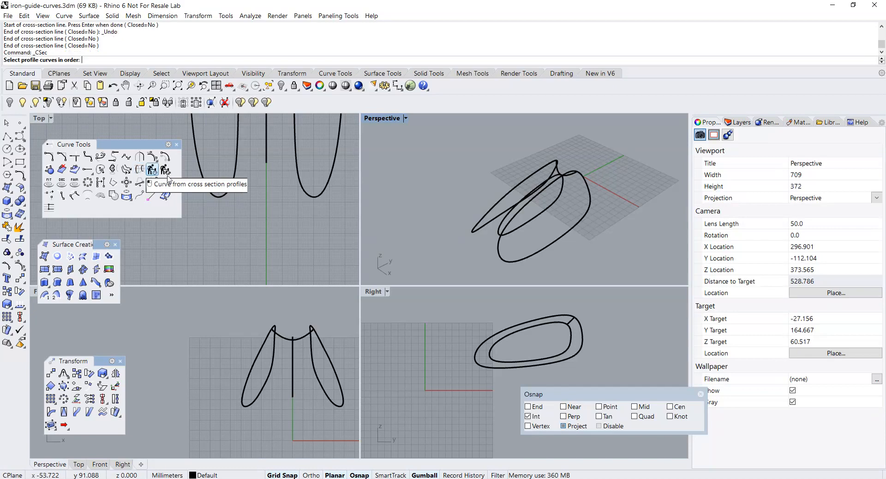
{"action": "left_click", "coordinate": [492, 215]}
{"action": "left_click", "coordinate": [500, 226]}
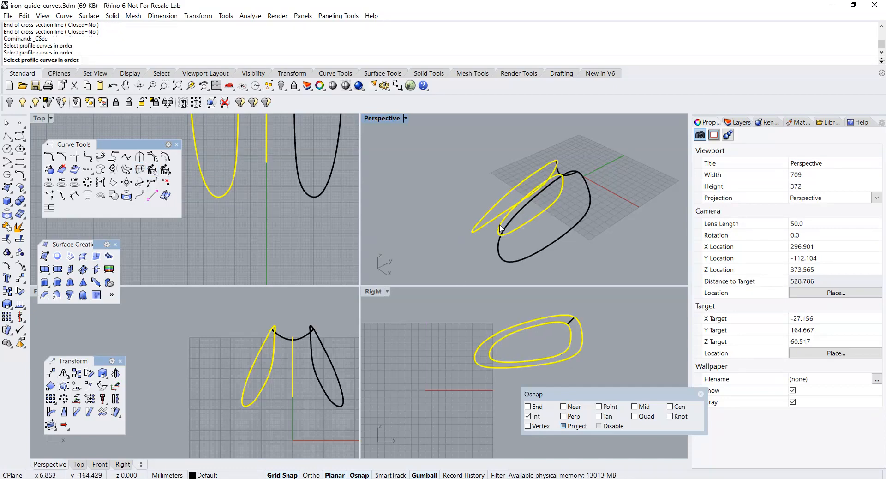
{"action": "left_click", "coordinate": [508, 251]}
{"action": "key", "text": "Return"}
{"action": "left_click", "coordinate": [371, 292]}
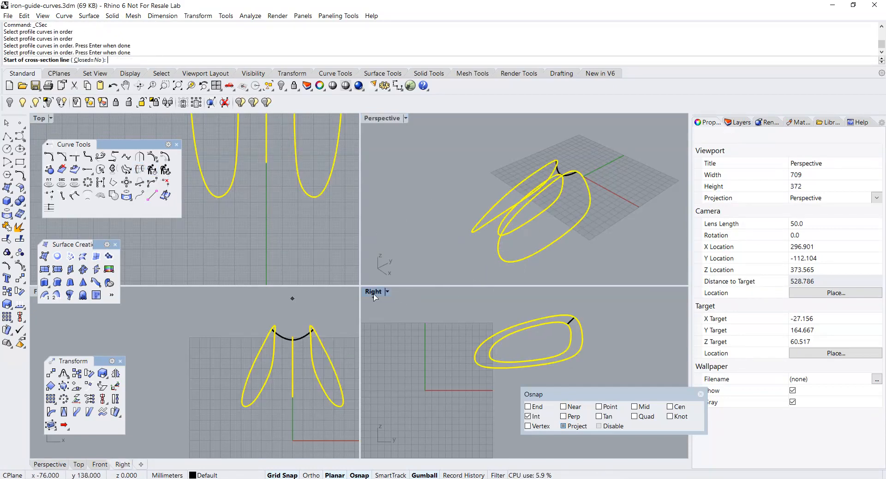
{"action": "double_click", "coordinate": [369, 291]}
{"action": "right_click_drag", "start_coordinate": [365, 291], "coordinate": [357, 289]}
{"action": "scroll", "coordinate": [390, 245], "scroll_direction": "up", "scroll_amount": 4}
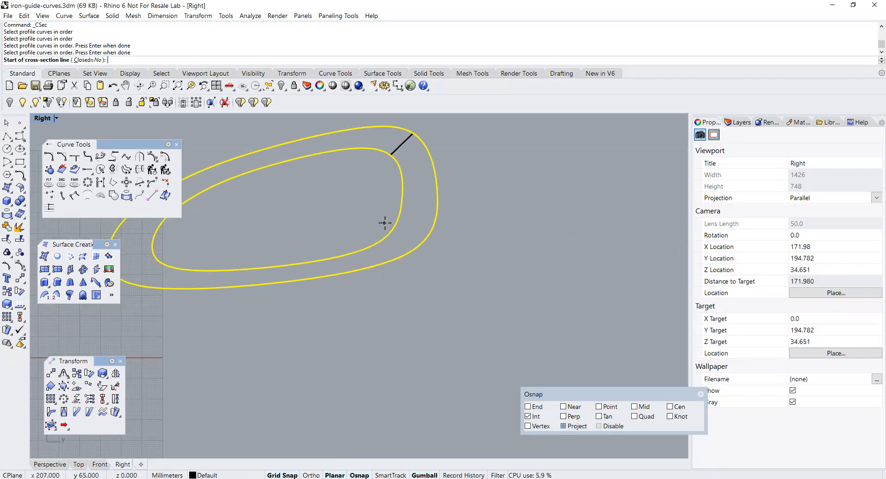
{"action": "left_click", "coordinate": [384, 223]}
{"action": "left_click", "coordinate": [475, 257]}
Step: Add another cross-section curve across the opening's narrow front end and finish the command
{"action": "right_click_drag", "start_coordinate": [438, 289], "coordinate": [610, 289]}
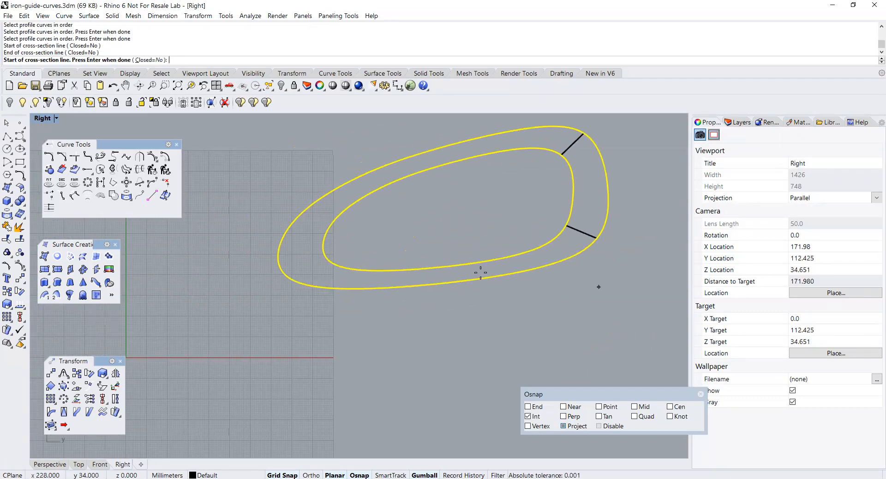
{"action": "left_click", "coordinate": [336, 245]}
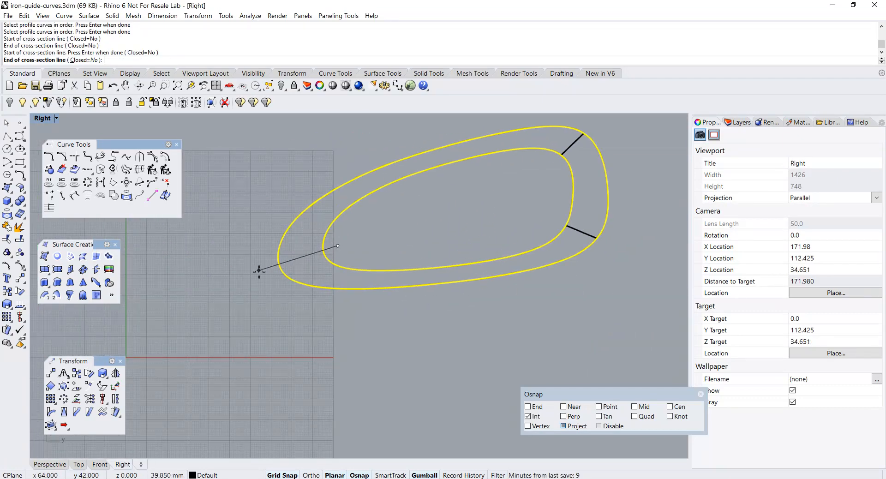
{"action": "left_click", "coordinate": [255, 275]}
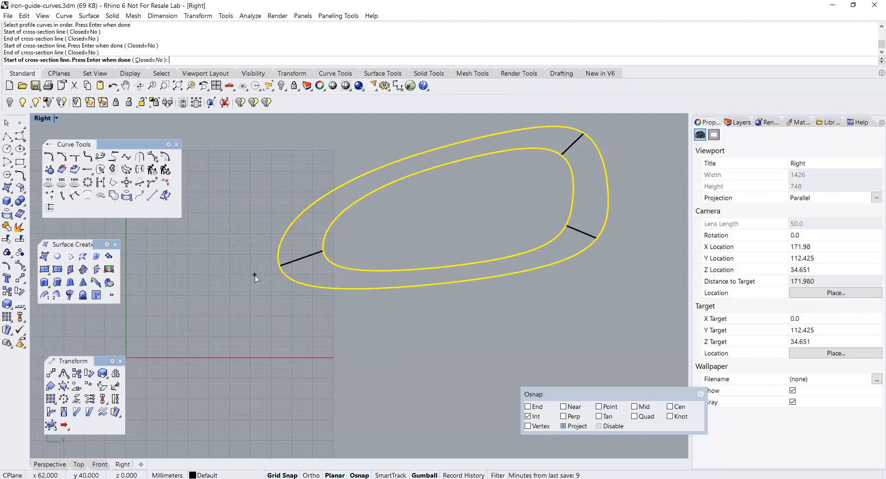
{"action": "key", "text": "Return"}
Step: Create a network surface from the three closed opening curves and the three cross-section curves
{"action": "double_click", "coordinate": [41, 119]}
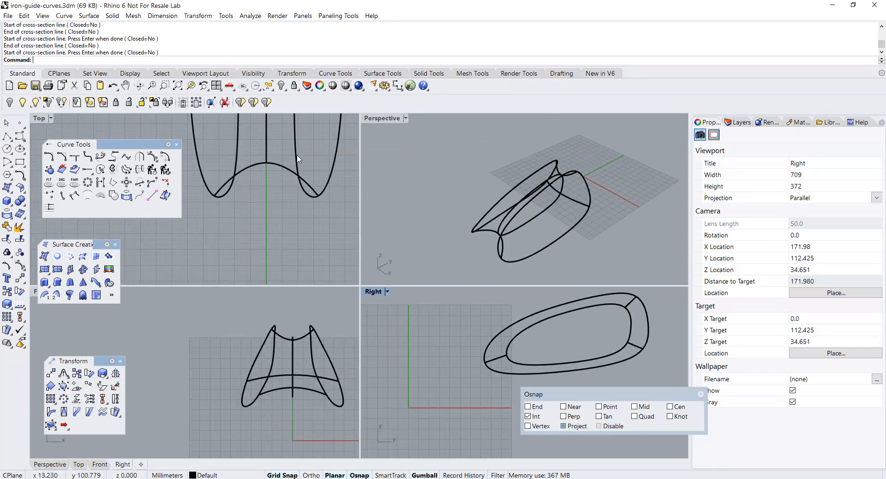
{"action": "double_click", "coordinate": [386, 120]}
{"action": "right_click_drag", "start_coordinate": [395, 223], "coordinate": [408, 244]}
{"action": "scroll", "coordinate": [409, 246], "scroll_direction": "down", "scroll_amount": 3}
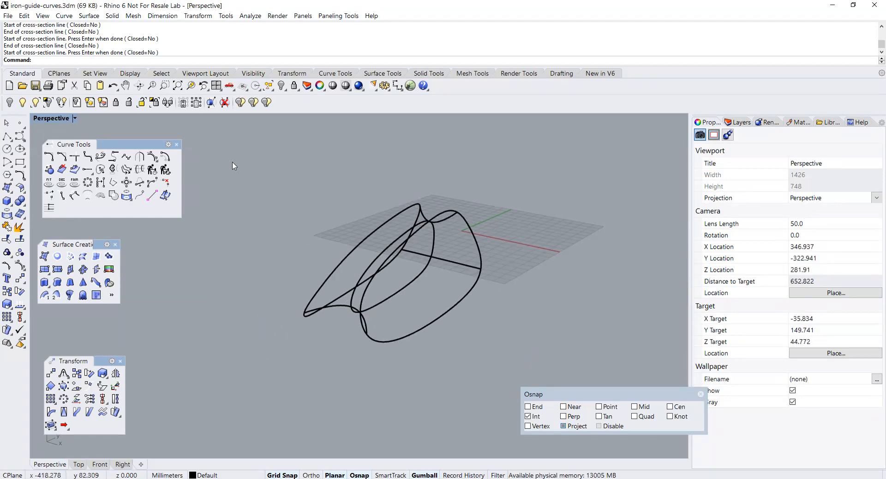
{"action": "left_click_drag", "start_coordinate": [232, 162], "coordinate": [568, 354]}
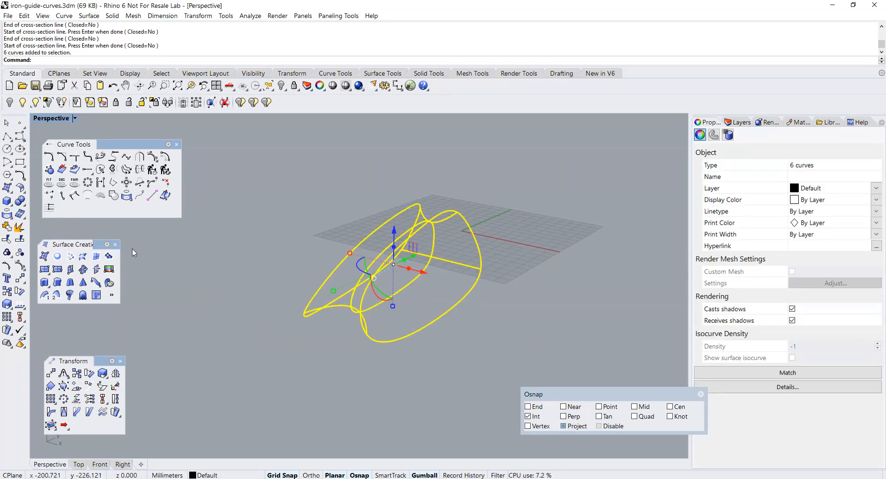
{"action": "left_click", "coordinate": [70, 256]}
{"action": "right_click_drag", "start_coordinate": [306, 283], "coordinate": [328, 293]}
{"action": "left_click", "coordinate": [618, 307]}
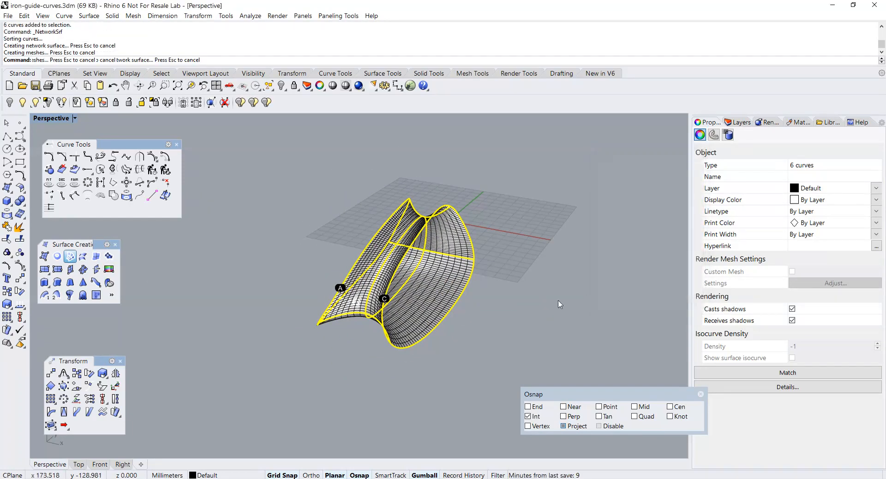
{"action": "left_click", "coordinate": [535, 307]}
Step: Examine the shape and flow of the opening's new inner surface from several directions
{"action": "mouse_move", "coordinate": [533, 307]}
{"action": "right_mouse_down"}
{"action": "mouse_move", "coordinate": [528, 322]}
{"action": "mouse_move", "coordinate": [549, 311]}
{"action": "right_mouse_up"}
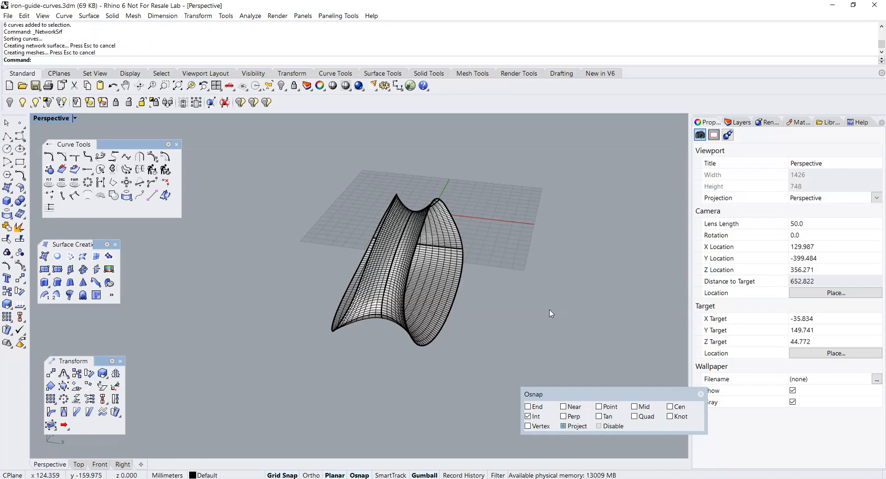
{"action": "right_click_drag", "start_coordinate": [550, 313], "coordinate": [428, 319]}
{"action": "scroll", "coordinate": [403, 314], "scroll_direction": "up", "scroll_amount": 4}
{"action": "left_click", "coordinate": [403, 310]}
{"action": "key", "text": "Escape"}
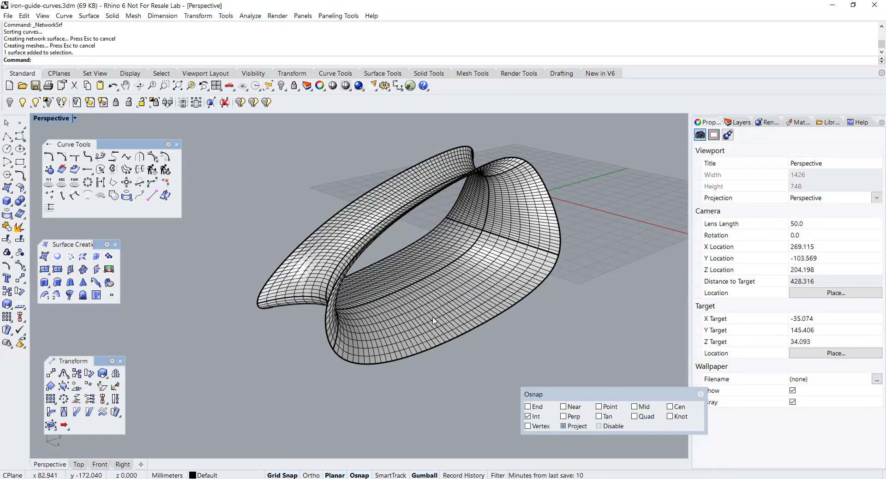
{"action": "right_click_drag", "start_coordinate": [432, 319], "coordinate": [461, 319]}
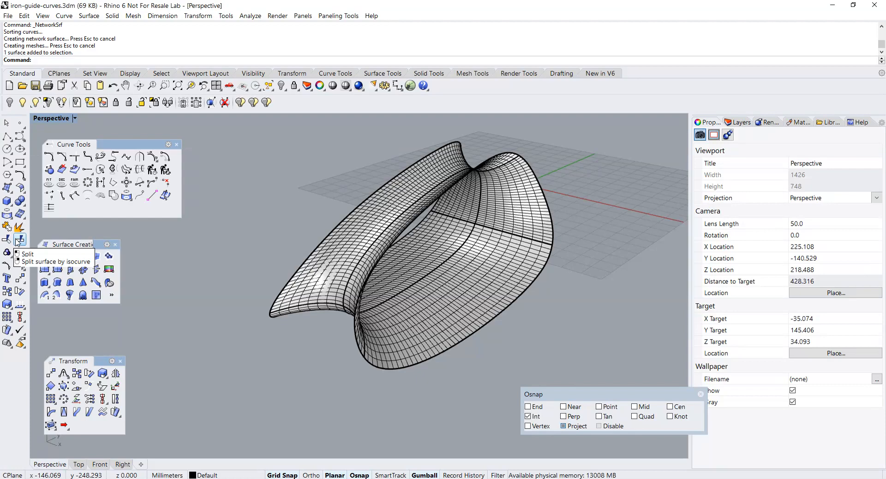
Step: Start removing knots from the opening's inner surface in the V direction and delete surplus knotlines near the rear section line
{"action": "left_click", "coordinate": [21, 270]}
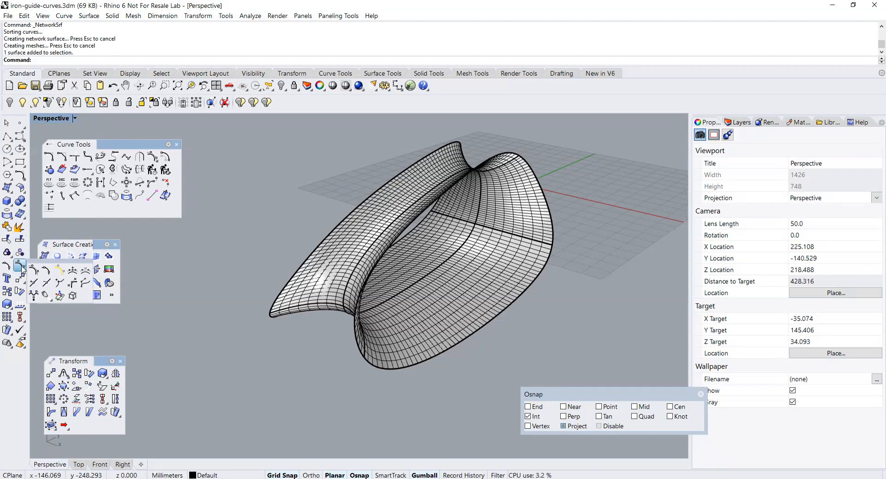
{"action": "left_click", "coordinate": [45, 277]}
{"action": "left_click", "coordinate": [415, 301]}
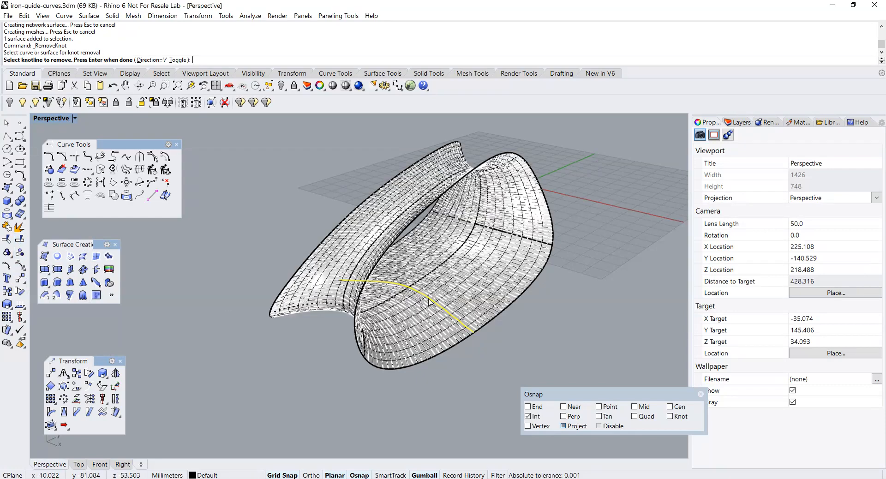
{"action": "scroll", "coordinate": [530, 255], "scroll_direction": "up", "scroll_amount": 3}
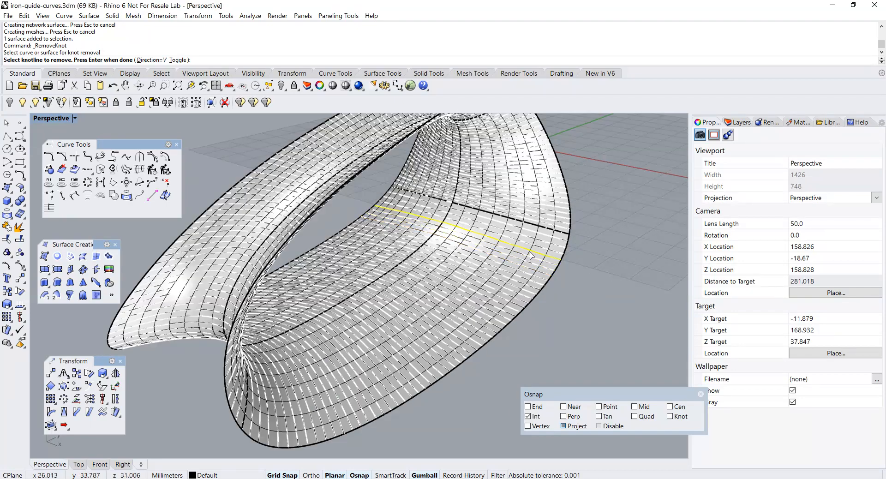
{"action": "right_click_drag", "start_coordinate": [530, 255], "coordinate": [526, 249]}
{"action": "left_click", "coordinate": [537, 234]}
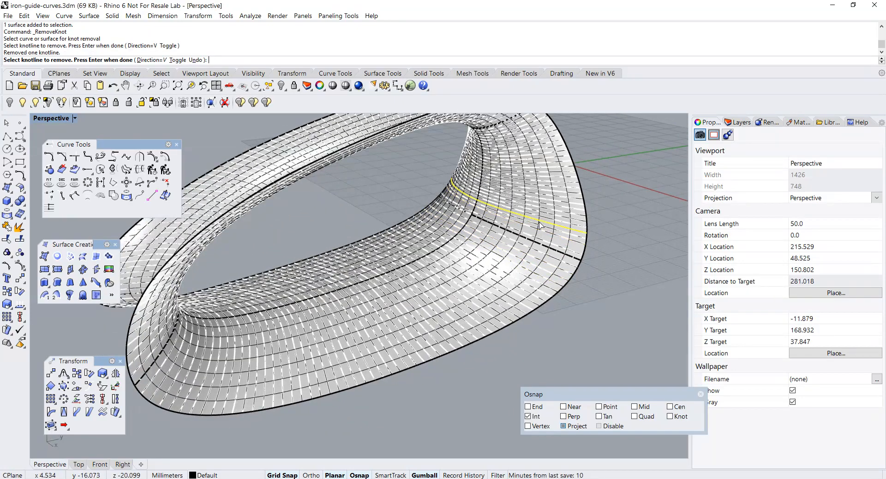
{"action": "left_click", "coordinate": [540, 219]}
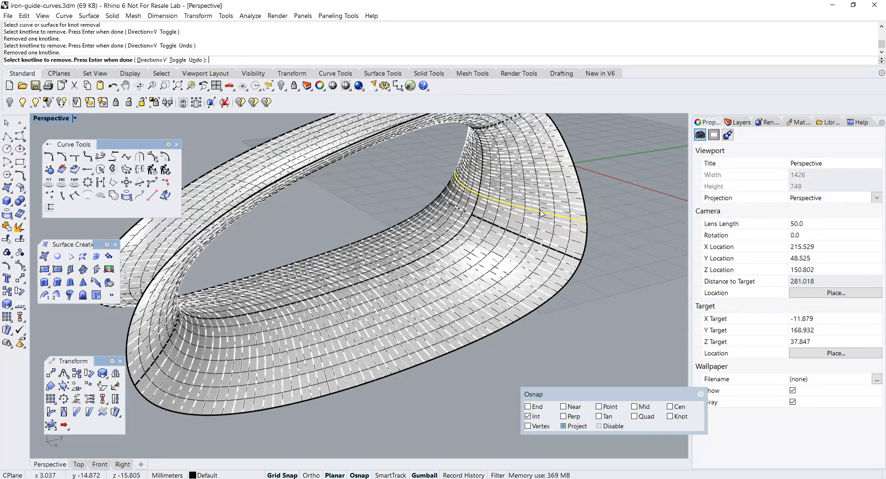
{"action": "left_click", "coordinate": [541, 213]}
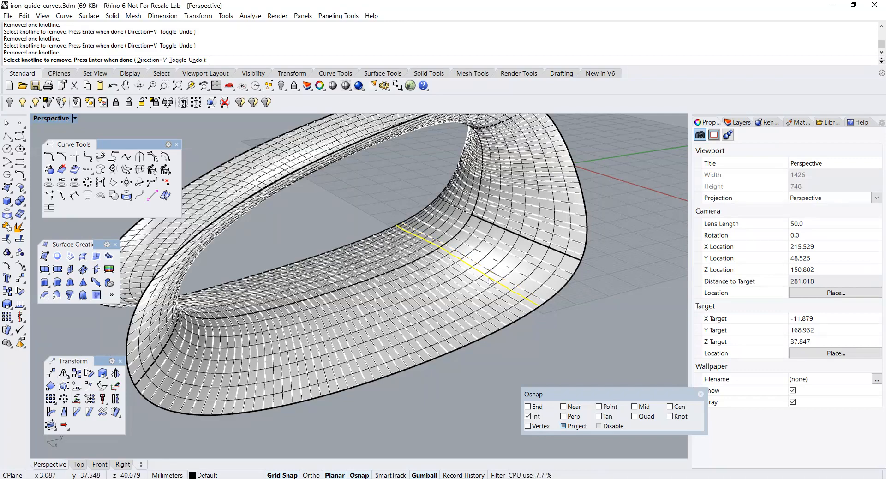
Step: Thin out the V-direction knotlines along the lower side of the opening's inner surface
{"action": "right_click_drag", "start_coordinate": [491, 281], "coordinate": [496, 306]}
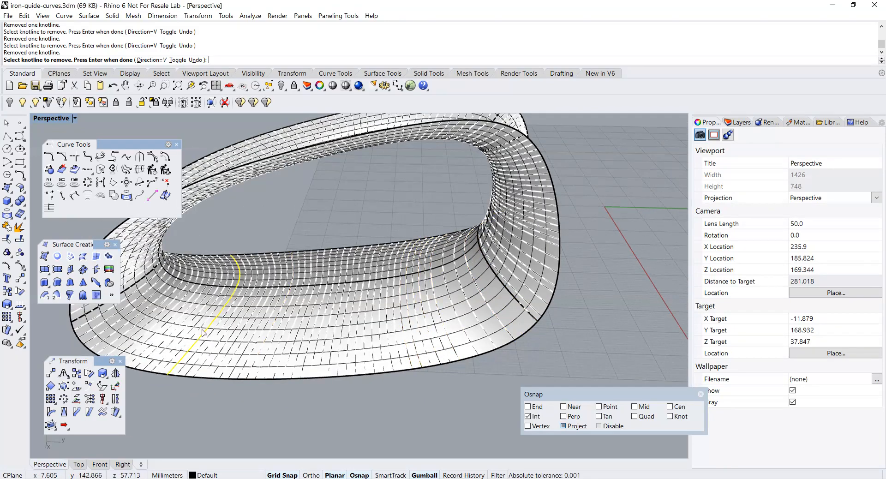
{"action": "left_click", "coordinate": [424, 352]}
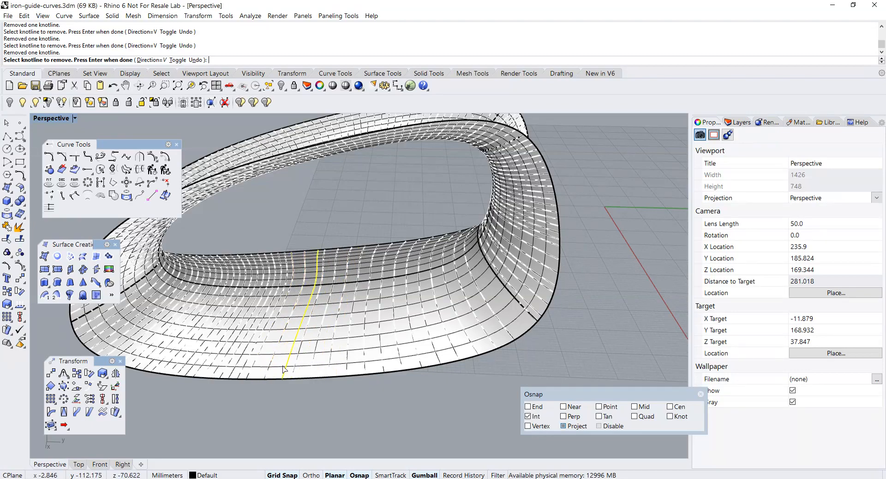
{"action": "right_click_drag", "start_coordinate": [283, 369], "coordinate": [344, 350]}
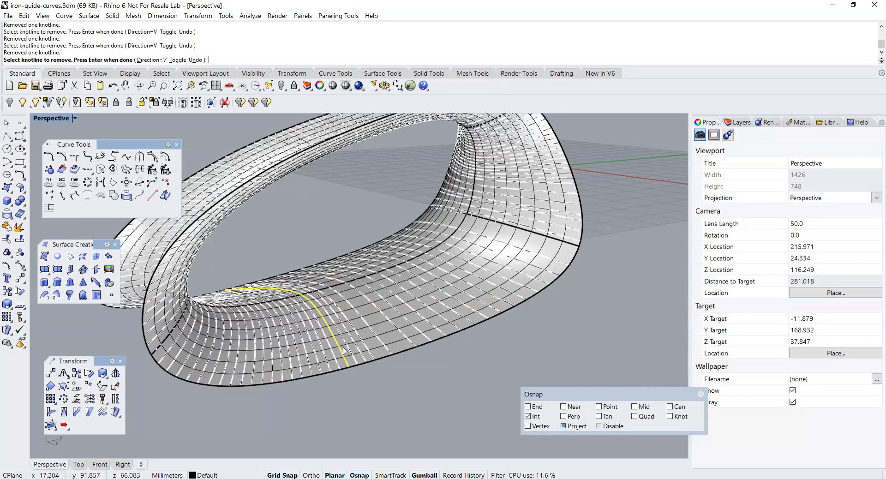
{"action": "scroll", "coordinate": [344, 350], "scroll_direction": "up", "scroll_amount": 3}
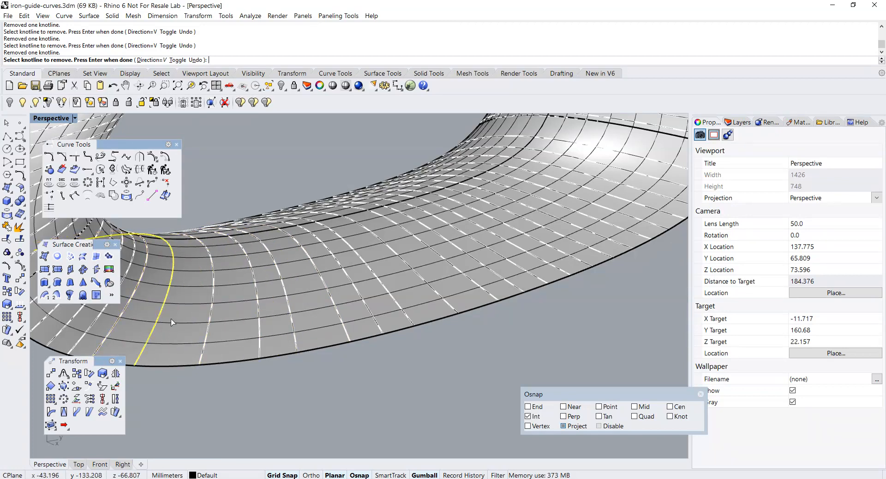
{"action": "scroll", "coordinate": [305, 318], "scroll_direction": "down", "scroll_amount": 4}
{"action": "right_click_drag", "start_coordinate": [305, 319], "coordinate": [255, 339]}
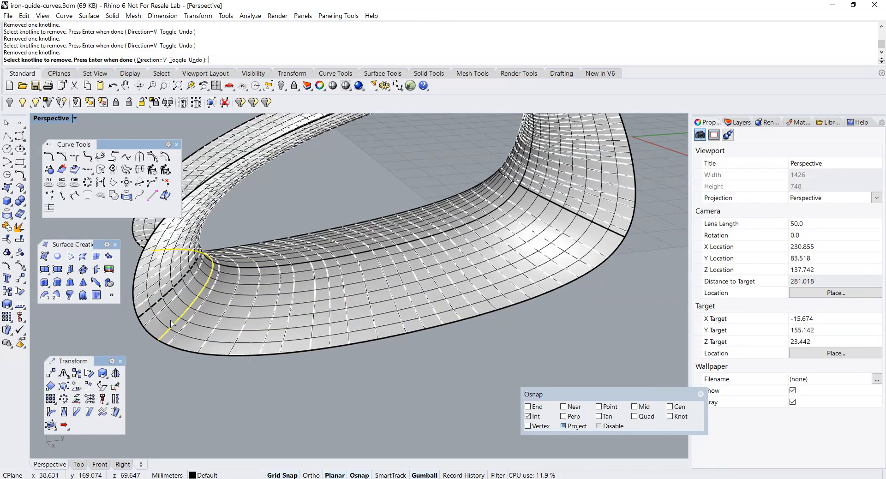
Step: Remove surplus V-direction knotlines around the narrow front end of the opening's inner surface
{"action": "right_click_drag", "start_coordinate": [189, 325], "coordinate": [202, 261]}
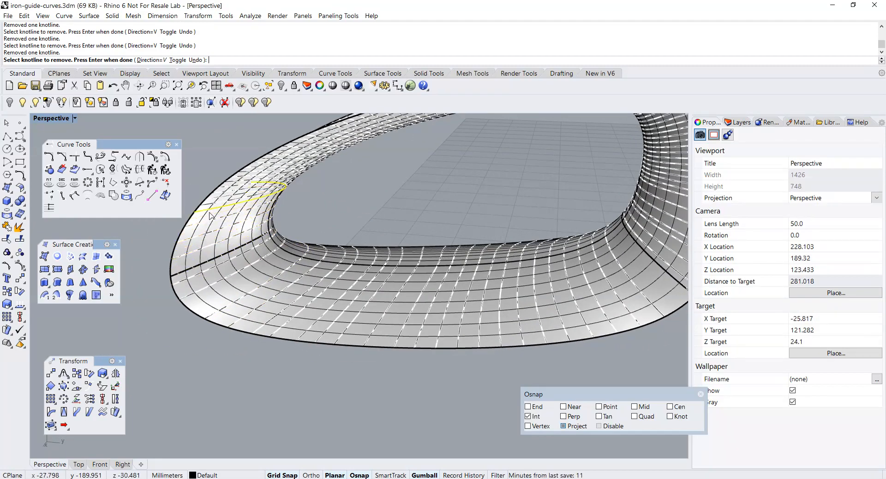
{"action": "right_click_drag", "start_coordinate": [213, 212], "coordinate": [320, 315]}
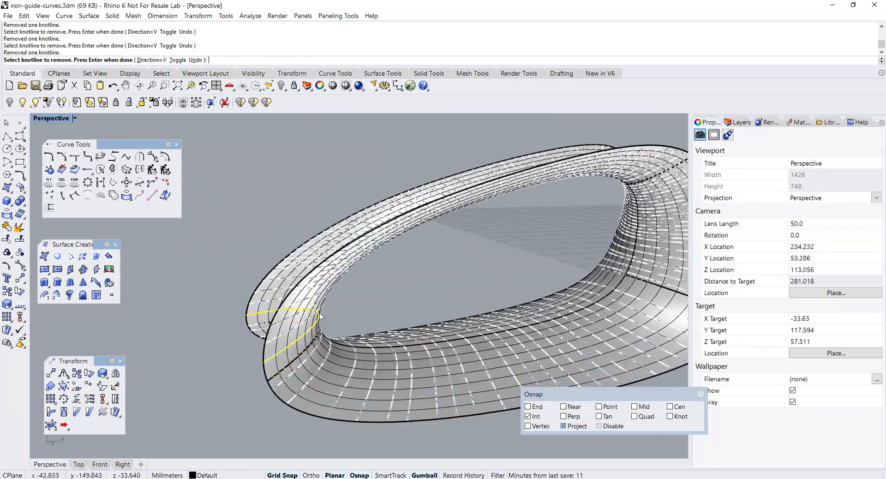
{"action": "scroll", "coordinate": [319, 315], "scroll_direction": "up", "scroll_amount": 5}
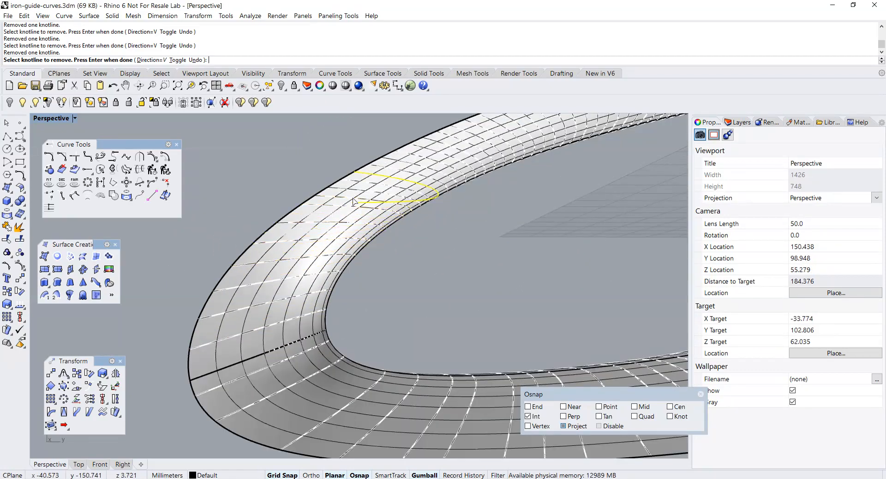
{"action": "scroll", "coordinate": [336, 266], "scroll_direction": "down", "scroll_amount": 5}
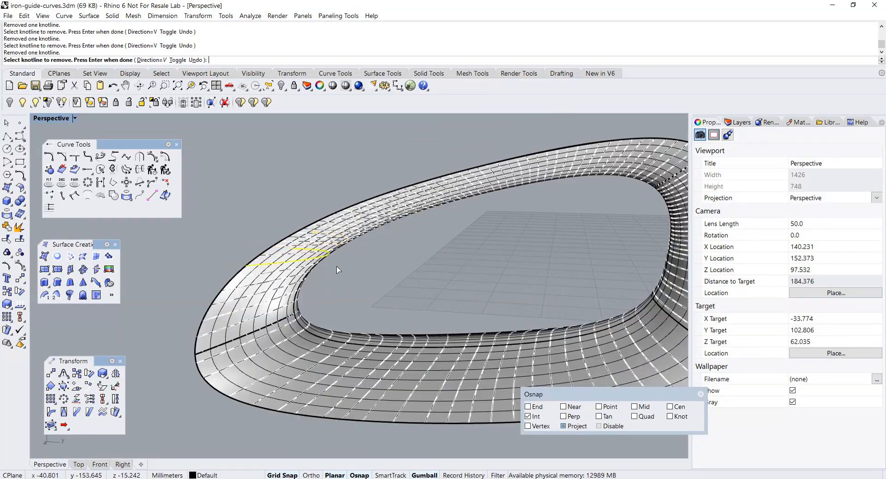
Step: Thin out the V-direction knotlines along the upper side of the opening's inner surface
{"action": "scroll", "coordinate": [275, 234], "scroll_direction": "up", "scroll_amount": 5}
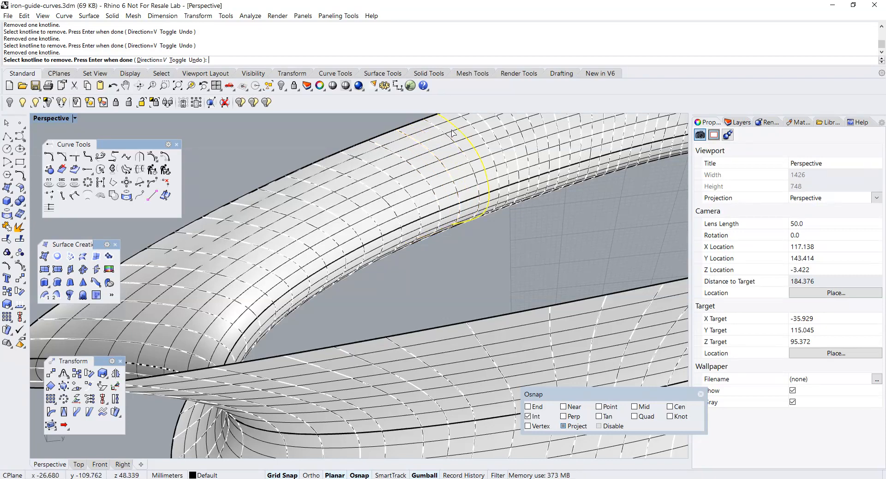
{"action": "right_click_drag", "start_coordinate": [455, 131], "coordinate": [433, 177], "text": "shift"}
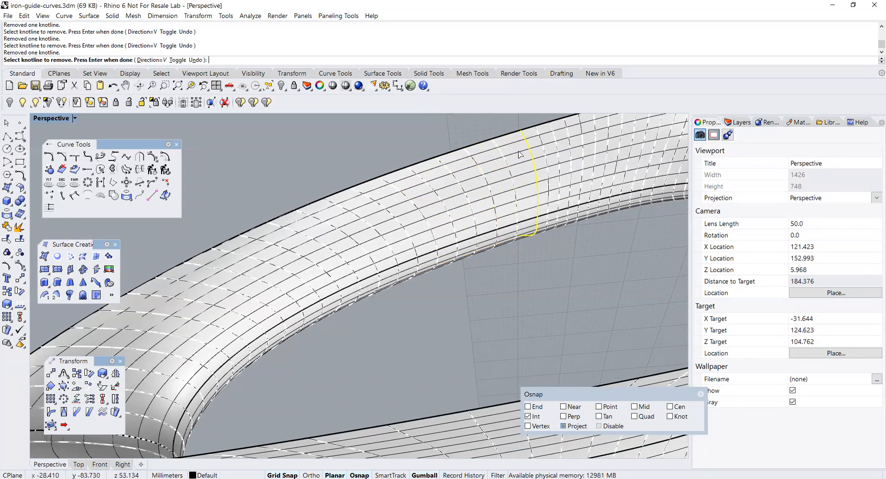
{"action": "right_click_drag", "start_coordinate": [545, 148], "coordinate": [469, 208], "text": "shift"}
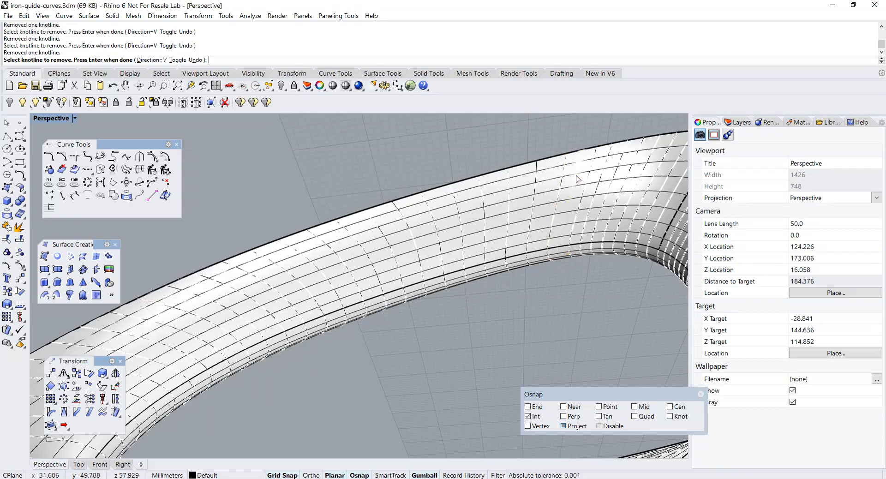
{"action": "right_click_drag", "start_coordinate": [577, 179], "coordinate": [552, 189], "text": "shift"}
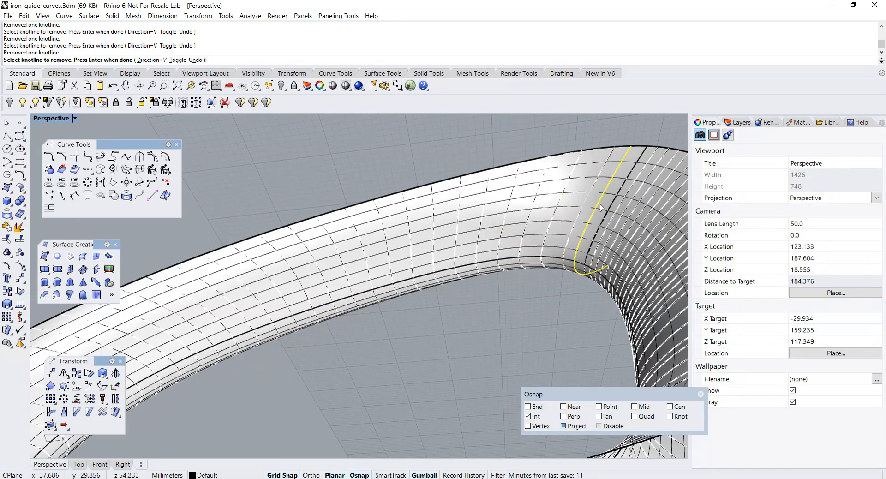
Step: Remove surplus V-direction knotlines around the upper rear corner and rear end of the opening's surface, and finish the knot removal
{"action": "right_click_drag", "start_coordinate": [601, 208], "coordinate": [621, 230]}
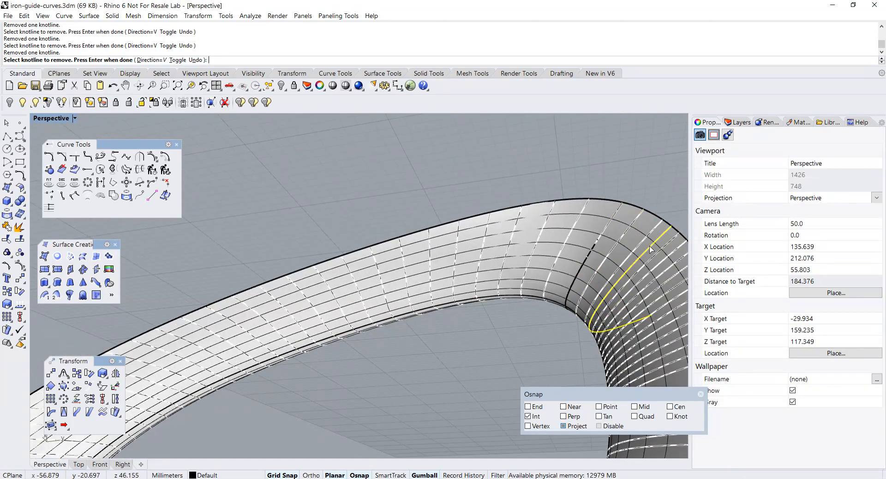
{"action": "right_click_drag", "start_coordinate": [649, 249], "coordinate": [641, 258], "text": "shift"}
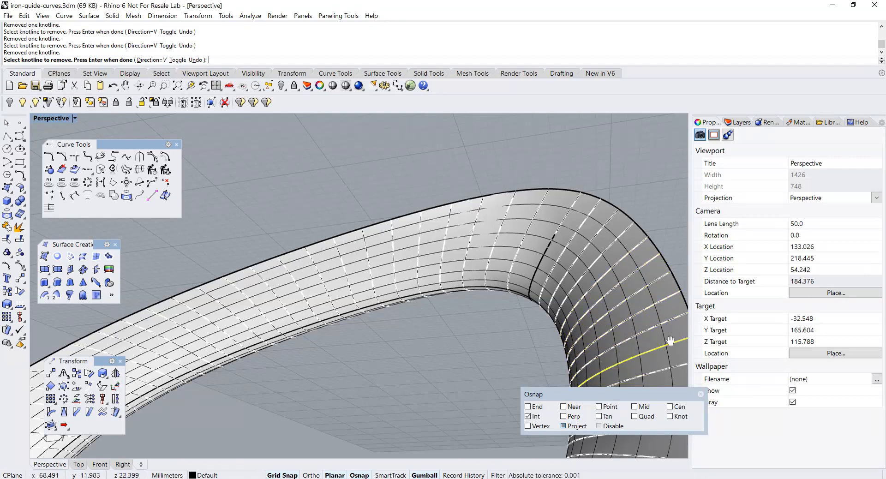
{"action": "right_click_drag", "start_coordinate": [670, 341], "coordinate": [636, 298], "text": "shift"}
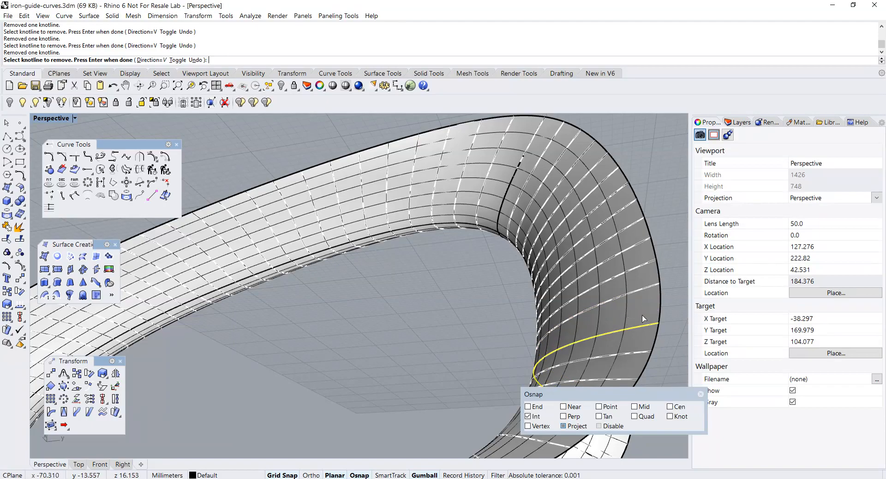
{"action": "right_click", "coordinate": [642, 315]}
{"action": "scroll", "coordinate": [641, 314], "scroll_direction": "down", "scroll_amount": 4}
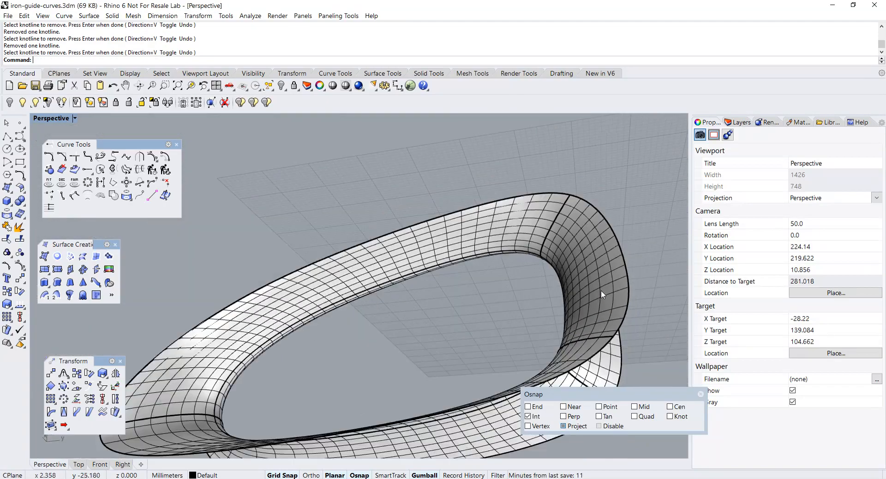
Step: Show all hidden objects and turn off the surface isocurves of the opening's inner surface
{"action": "right_click_drag", "start_coordinate": [560, 294], "coordinate": [466, 290]}
{"action": "scroll", "coordinate": [552, 273], "scroll_direction": "down", "scroll_amount": 2}
{"action": "scroll", "coordinate": [510, 285], "scroll_direction": "down", "scroll_amount": 2}
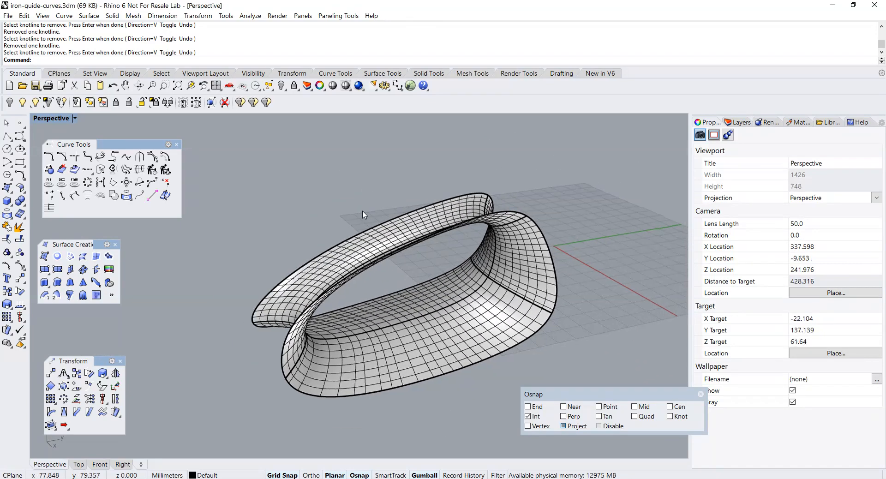
{"action": "left_click", "coordinate": [9, 103]}
{"action": "scroll", "coordinate": [231, 241], "scroll_direction": "down", "scroll_amount": 1}
{"action": "left_click", "coordinate": [342, 276]}
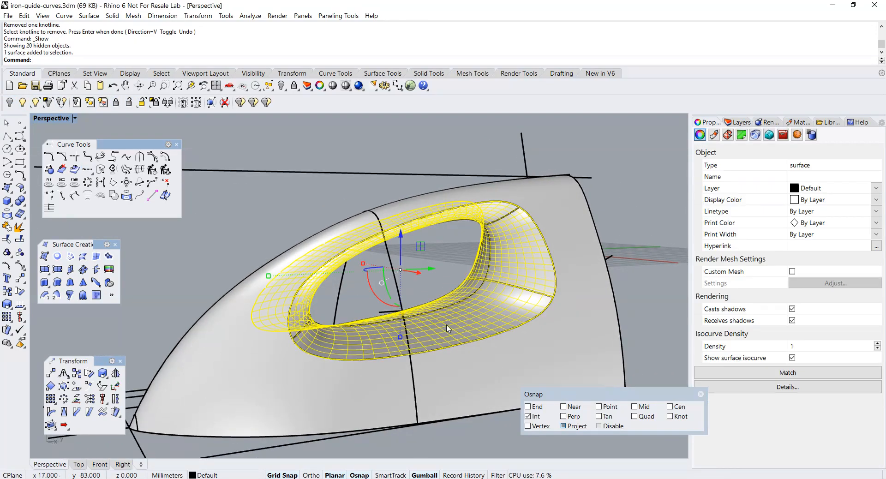
{"action": "left_click", "coordinate": [792, 358]}
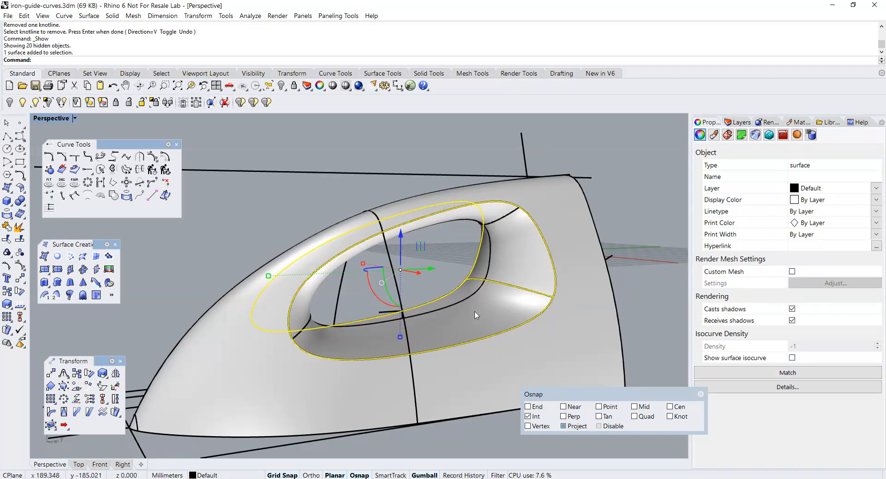
Step: Isolate the body and opening surfaces to examine how they meet, and bring the other objects back
{"action": "right_click_drag", "start_coordinate": [477, 316], "coordinate": [496, 330]}
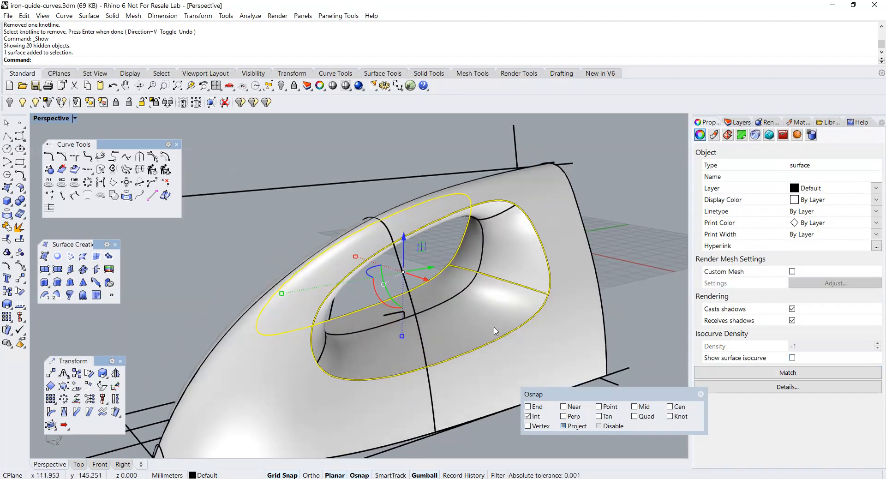
{"action": "left_click", "coordinate": [498, 367], "text": "shift"}
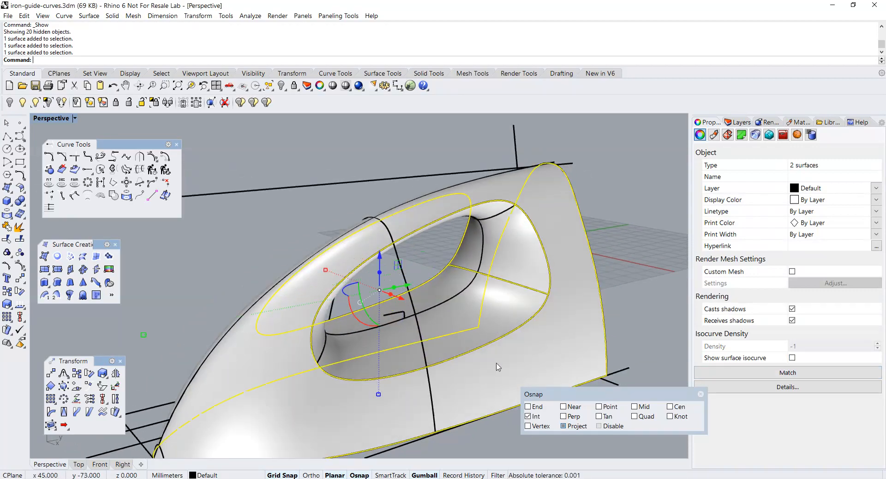
{"action": "left_click", "coordinate": [48, 103]}
{"action": "left_click", "coordinate": [294, 246]}
{"action": "right_click_drag", "start_coordinate": [364, 287], "coordinate": [387, 310]}
{"action": "scroll", "coordinate": [430, 304], "scroll_direction": "down", "scroll_amount": 4}
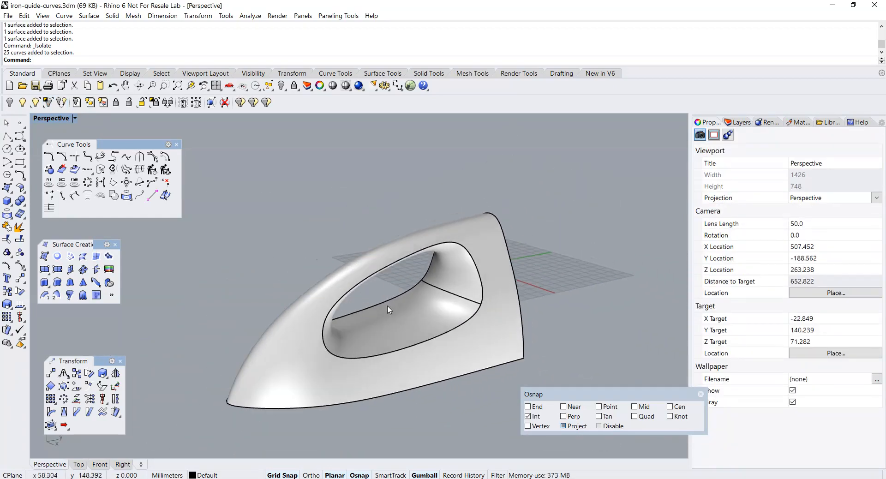
{"action": "left_click", "coordinate": [377, 356]}
{"action": "key", "text": "Escape"}
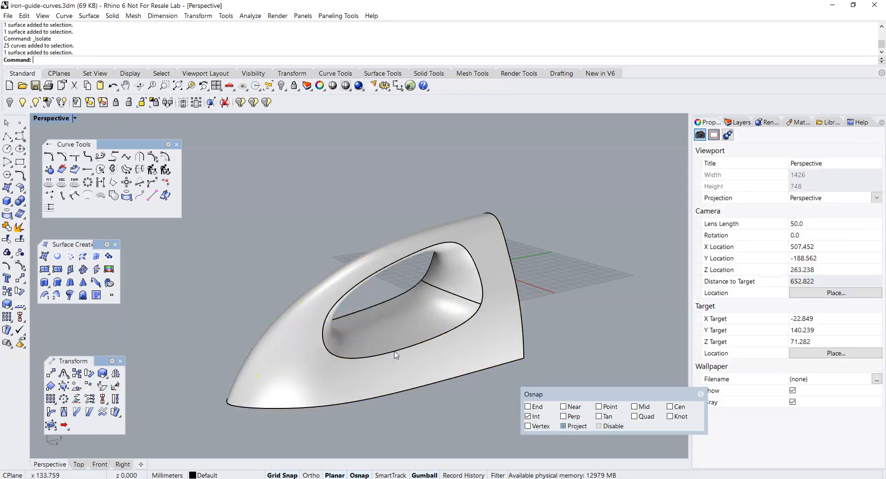
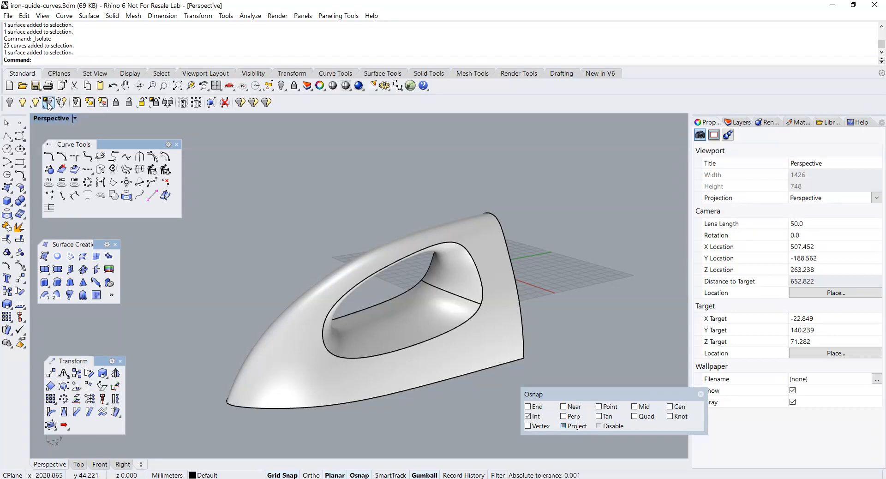
{"action": "right_click", "coordinate": [48, 103]}
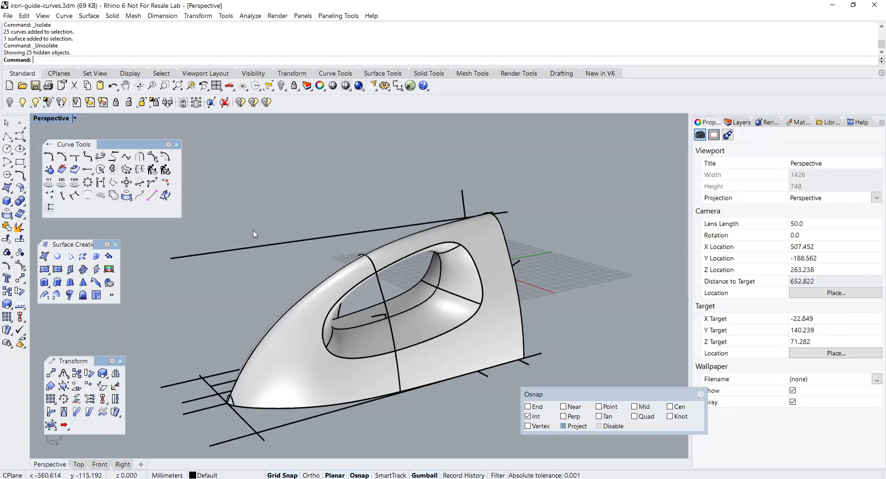
Step: Draw a circle of 10 mm radius around the opening's rim curve at its upper rear corner, with the Int object snap off
{"action": "left_click", "coordinate": [455, 334]}
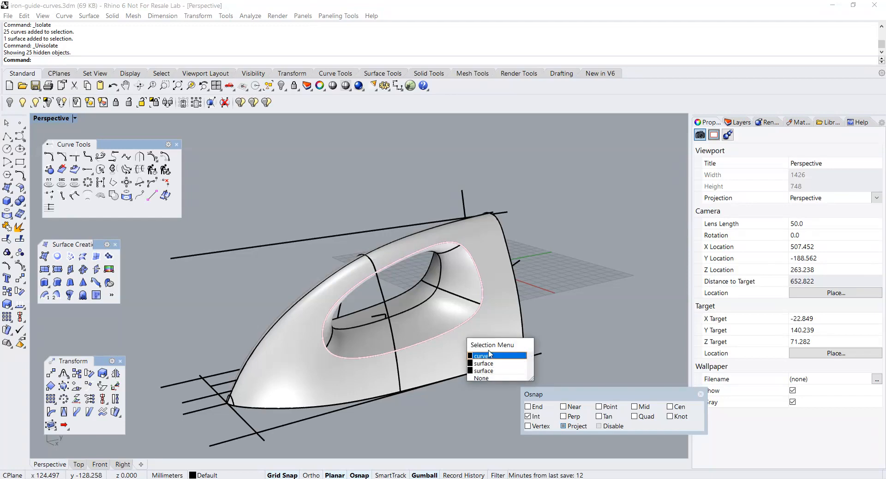
{"action": "left_click", "coordinate": [490, 358]}
{"action": "mouse_move", "coordinate": [491, 351]}
{"action": "right_mouse_down"}
{"action": "mouse_move", "coordinate": [465, 344]}
{"action": "mouse_move", "coordinate": [487, 337]}
{"action": "right_mouse_up"}
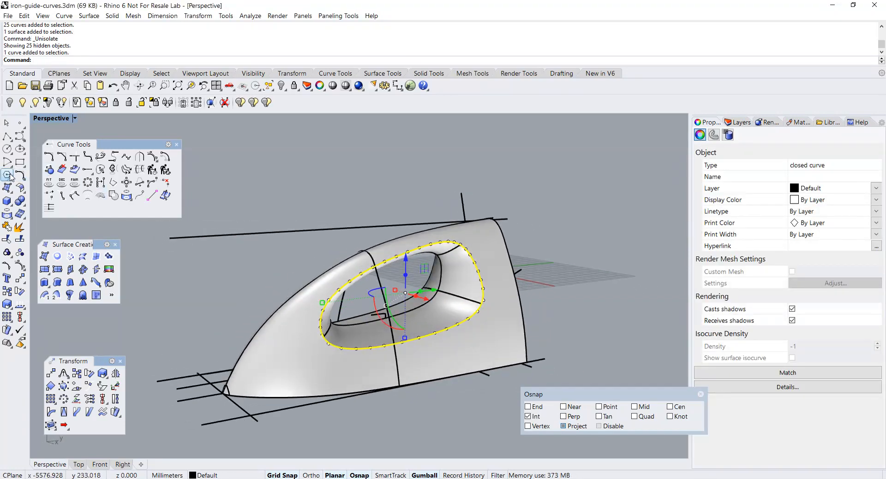
{"action": "left_click", "coordinate": [8, 150]}
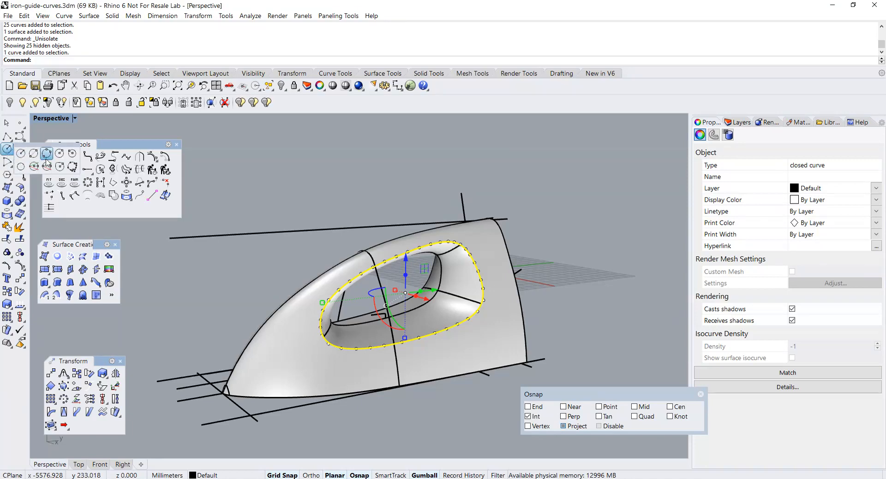
{"action": "left_click", "coordinate": [60, 154]}
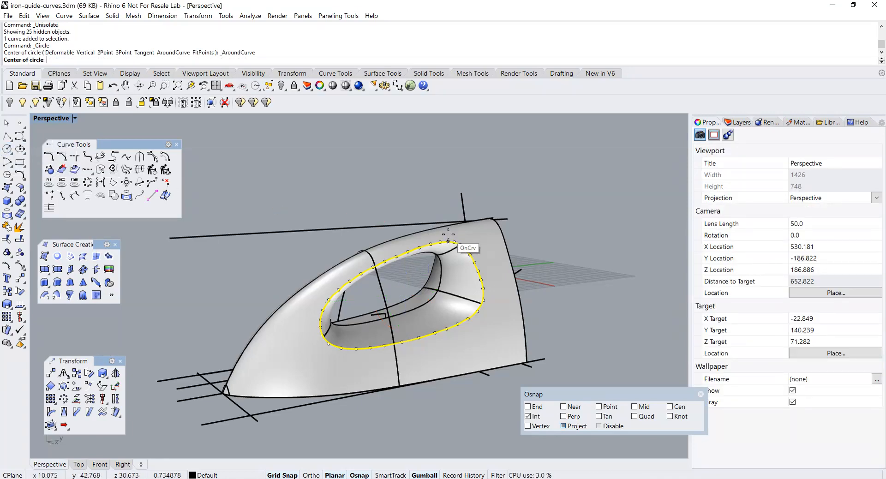
{"action": "scroll", "coordinate": [457, 244], "scroll_direction": "up", "scroll_amount": 5}
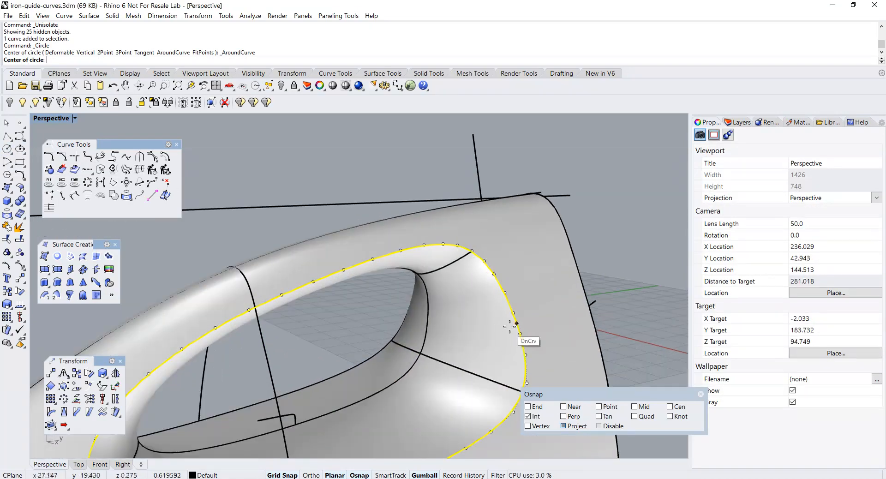
{"action": "left_click", "coordinate": [534, 416]}
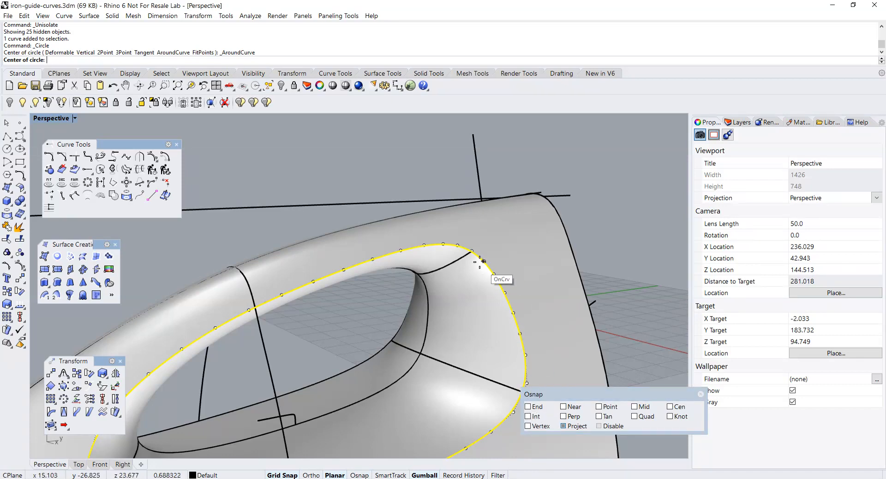
{"action": "right_click_drag", "start_coordinate": [474, 253], "coordinate": [488, 267]}
{"action": "left_click", "coordinate": [470, 248]}
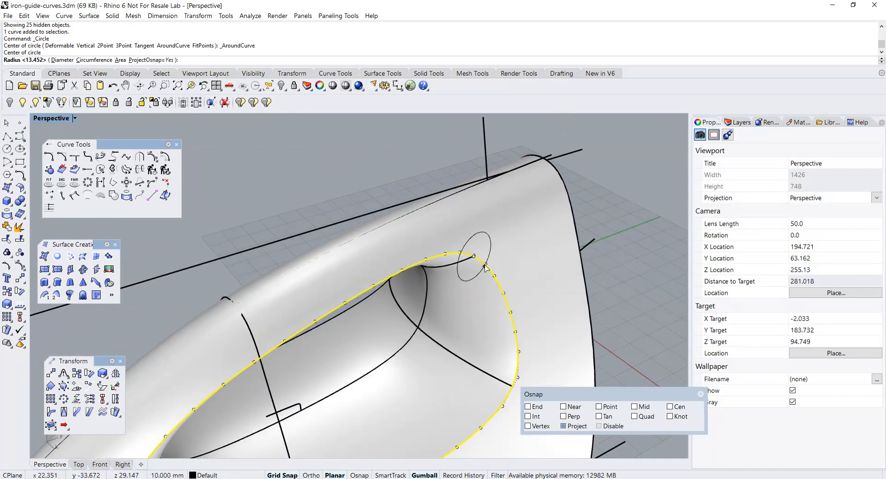
{"action": "left_click", "coordinate": [486, 267]}
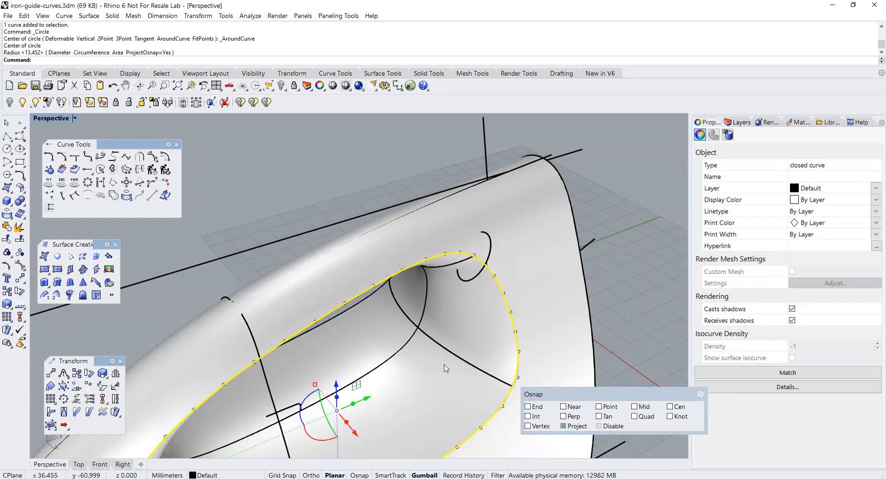
Step: Add a second circle around the rim curve, about 11 mm in radius, where the profile curve meets the lower rear end
{"action": "right_click_drag", "start_coordinate": [444, 365], "coordinate": [444, 280], "text": "shift"}
{"action": "key", "text": "Return"}
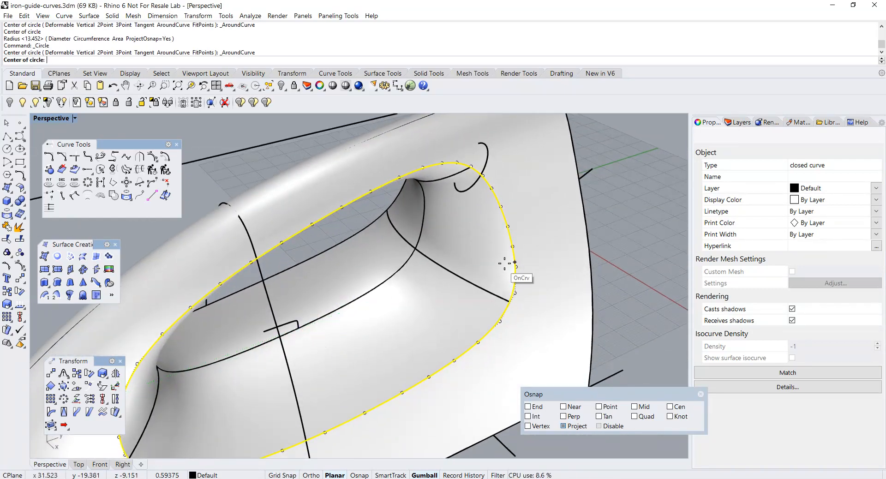
{"action": "left_click", "coordinate": [510, 302]}
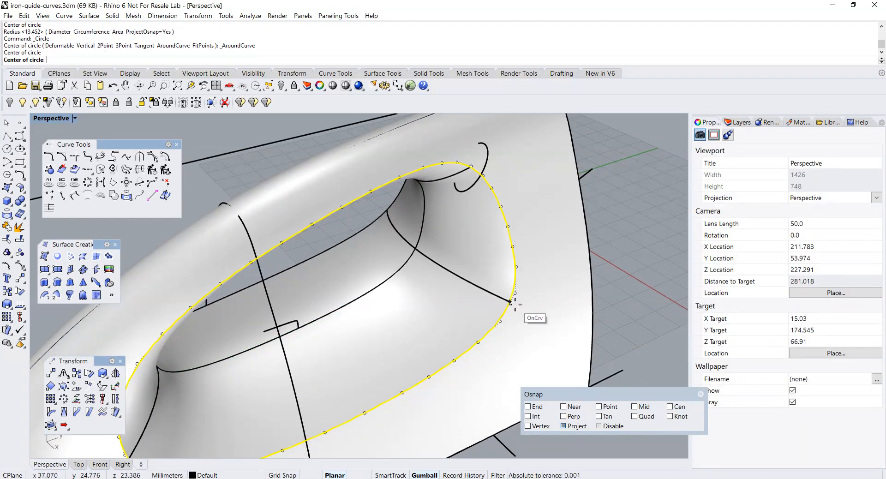
{"action": "right_click_drag", "start_coordinate": [489, 301], "coordinate": [406, 356]}
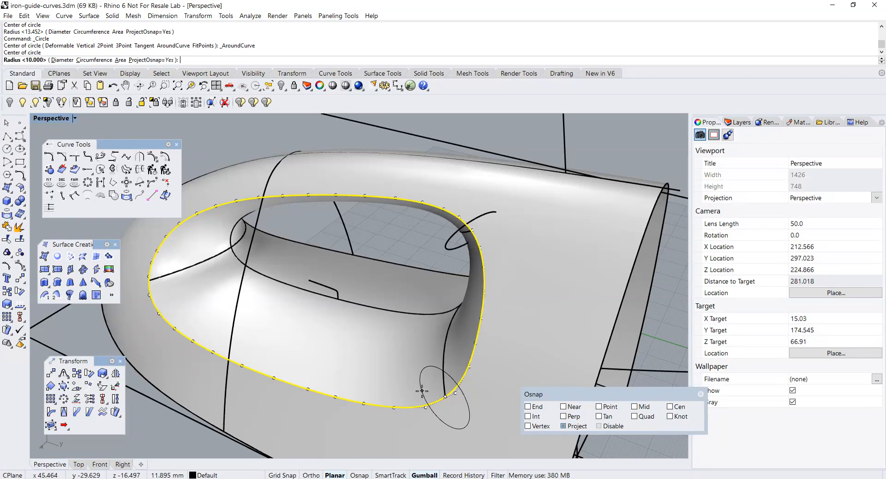
{"action": "left_click", "coordinate": [406, 393]}
{"action": "right_click_drag", "start_coordinate": [405, 390], "coordinate": [465, 362]}
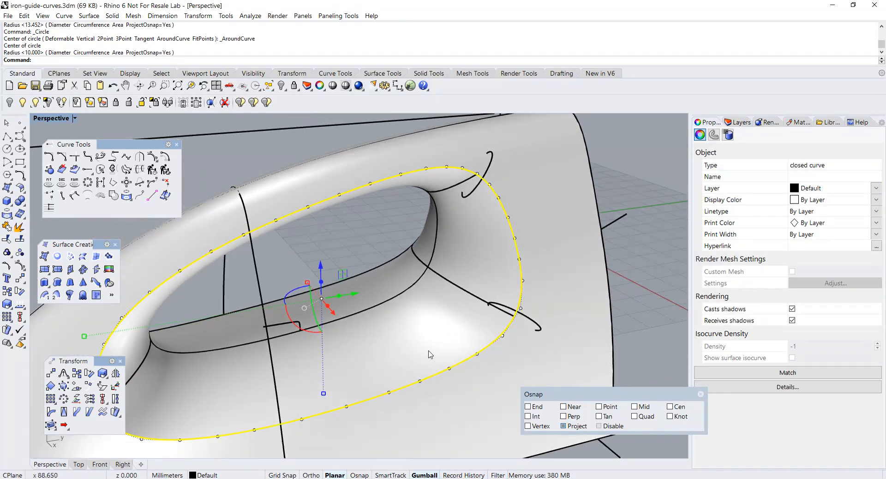
Step: Add a third circle around the rim curve at the opening's front end, with a radius of about 8 mm
{"action": "scroll", "coordinate": [428, 351], "scroll_direction": "down", "scroll_amount": 5}
{"action": "mouse_move", "coordinate": [421, 338]}
{"action": "right_mouse_down"}
{"action": "mouse_move", "coordinate": [420, 322]}
{"action": "mouse_move", "coordinate": [406, 330]}
{"action": "right_mouse_up"}
{"action": "right_click", "coordinate": [325, 349]}
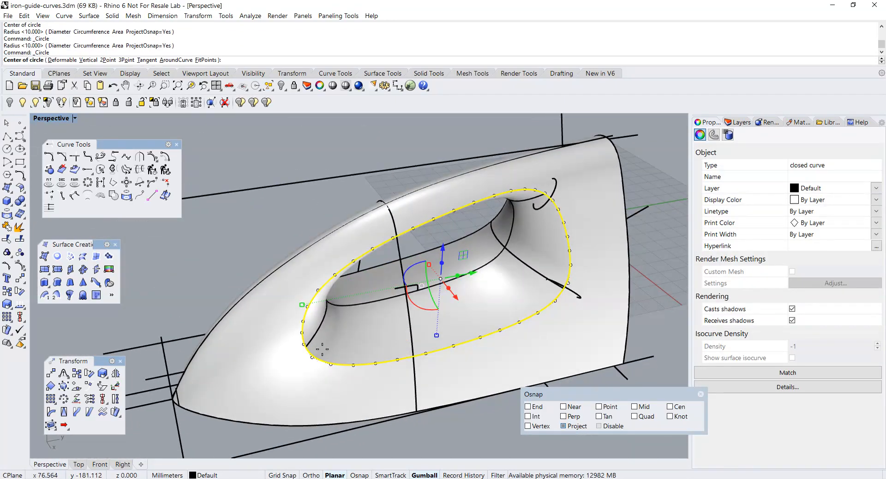
{"action": "left_click", "coordinate": [305, 345]}
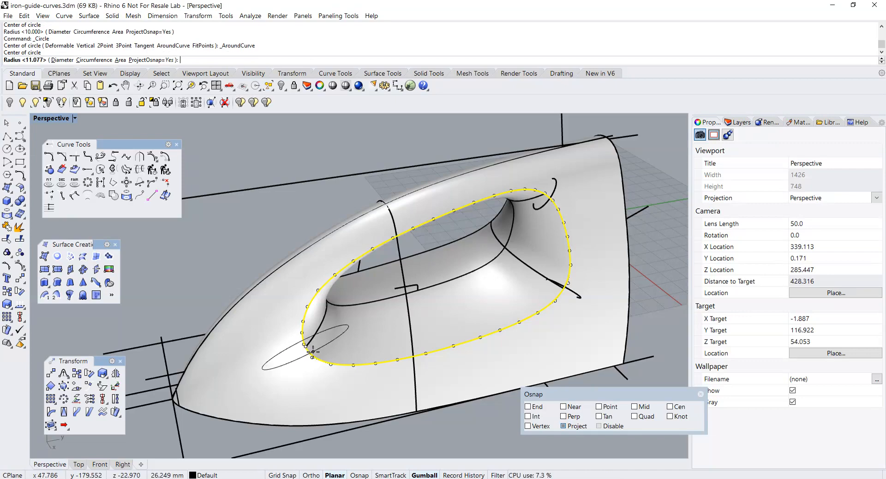
{"action": "right_click_drag", "start_coordinate": [345, 367], "coordinate": [379, 370]}
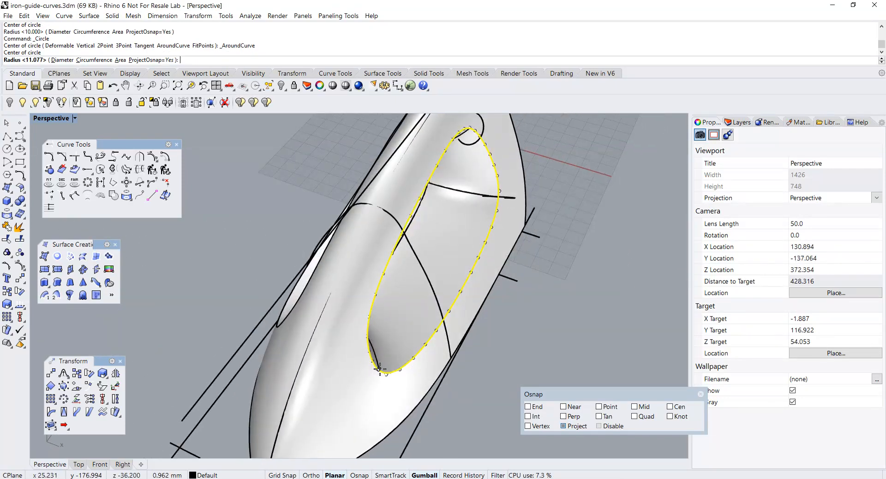
{"action": "scroll", "coordinate": [379, 369], "scroll_direction": "up", "scroll_amount": 2}
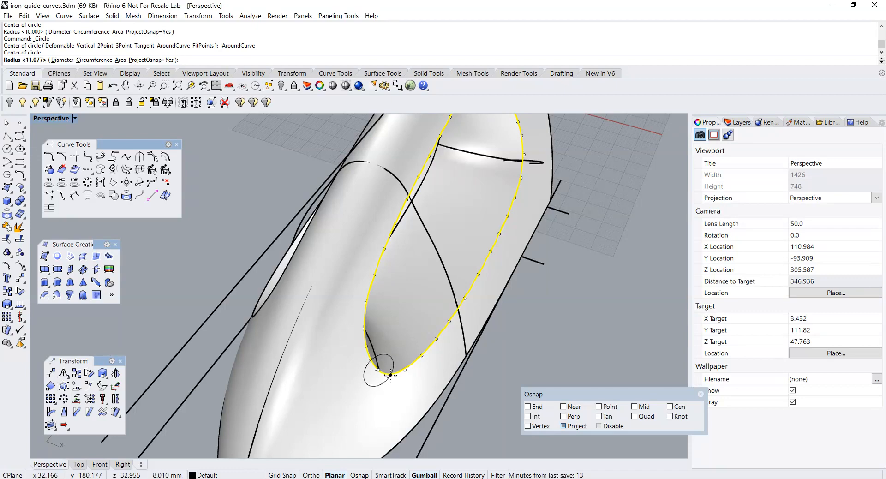
{"action": "left_click", "coordinate": [388, 376]}
{"action": "right_click_drag", "start_coordinate": [397, 380], "coordinate": [345, 362]}
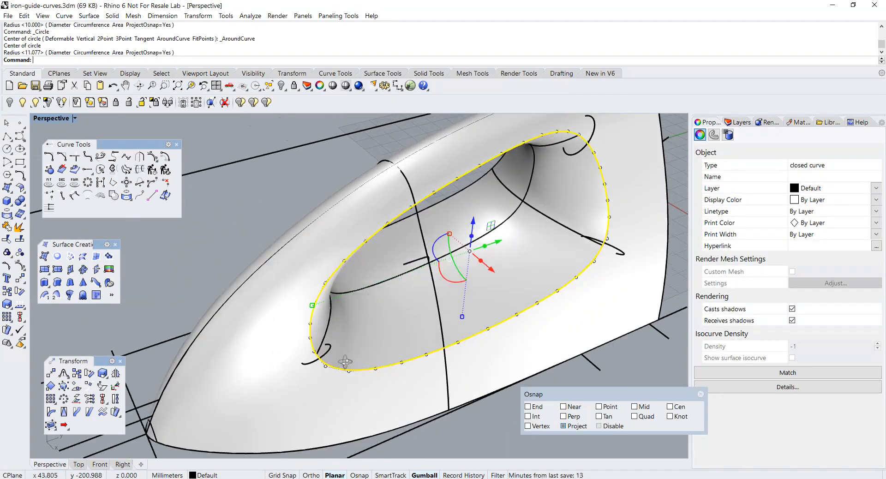
Step: Align the gumball to the object and scale the circle at the opening's upper rear corner with it
{"action": "scroll", "coordinate": [400, 308], "scroll_direction": "down", "scroll_amount": 3}
{"action": "right_click_drag", "start_coordinate": [498, 314], "coordinate": [442, 262]}
{"action": "scroll", "coordinate": [469, 243], "scroll_direction": "up", "scroll_amount": 5}
{"action": "left_click", "coordinate": [469, 242]}
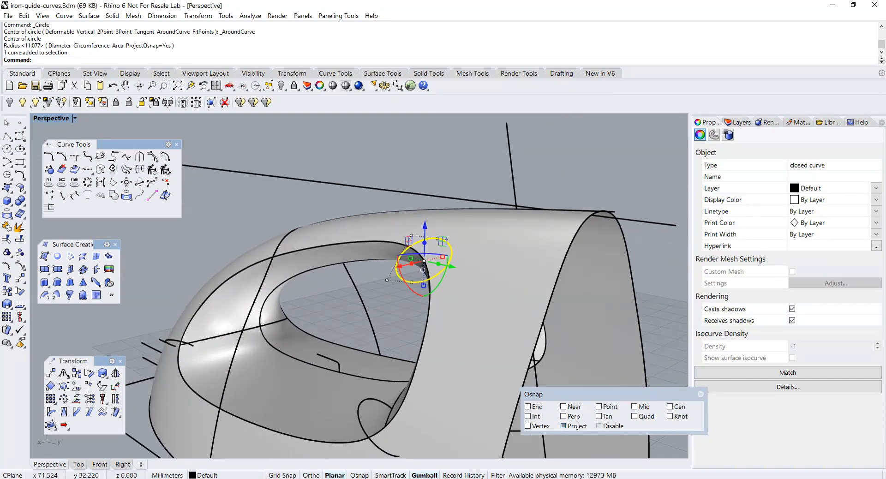
{"action": "right_click", "coordinate": [425, 475]}
{"action": "left_click", "coordinate": [462, 407]}
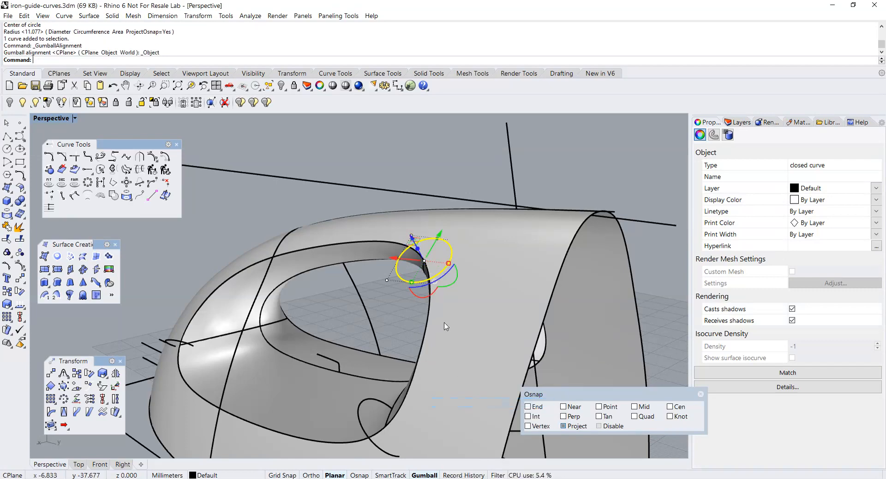
{"action": "right_click_drag", "start_coordinate": [446, 326], "coordinate": [454, 342]}
{"action": "left_click_drag", "start_coordinate": [472, 326], "coordinate": [469, 330]}
{"action": "right_click_drag", "start_coordinate": [469, 330], "coordinate": [491, 309]}
{"action": "key", "text": "Escape"}
Step: Check the rim circles in Wireframe display and set the perspective view to Ghosted
{"action": "left_click", "coordinate": [52, 121]}
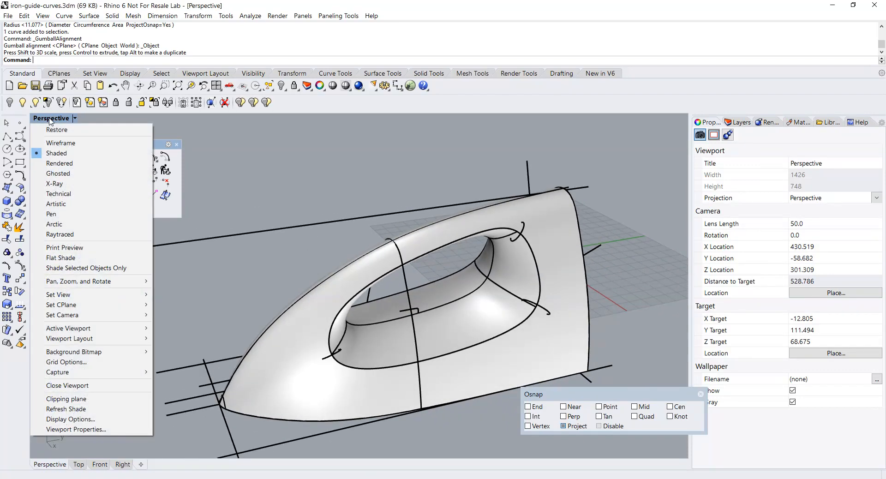
{"action": "left_click", "coordinate": [53, 144]}
{"action": "right_click_drag", "start_coordinate": [458, 344], "coordinate": [372, 275]}
{"action": "left_click", "coordinate": [57, 121]}
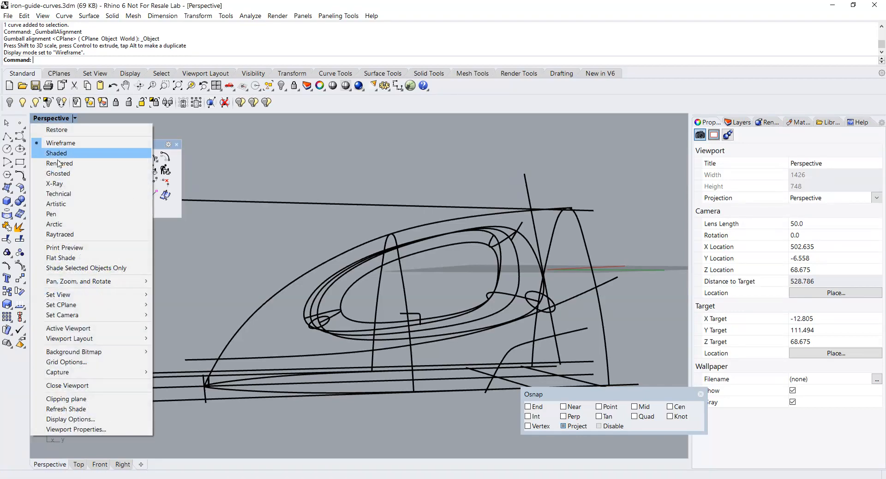
{"action": "left_click", "coordinate": [53, 178]}
{"action": "right_click_drag", "start_coordinate": [392, 304], "coordinate": [402, 338]}
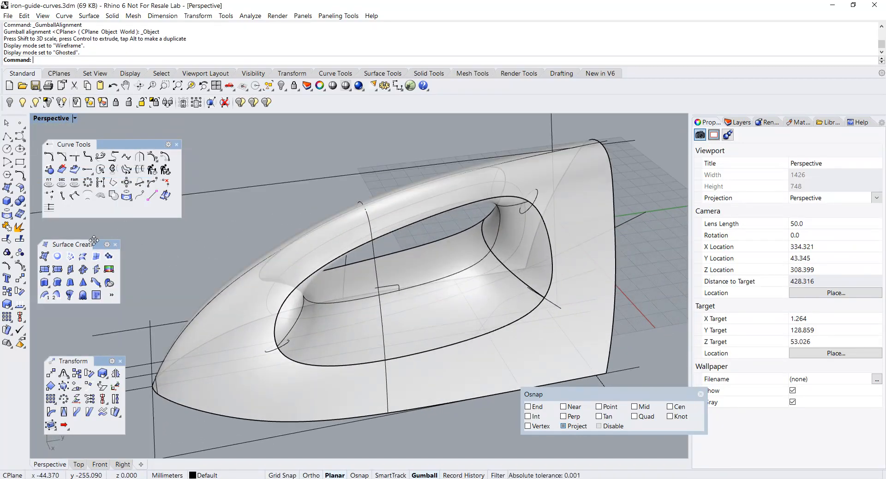
Step: Set up a one-rail sweep with the opening's rim curve as rail and the three circles as cross sections
{"action": "left_click", "coordinate": [57, 296]}
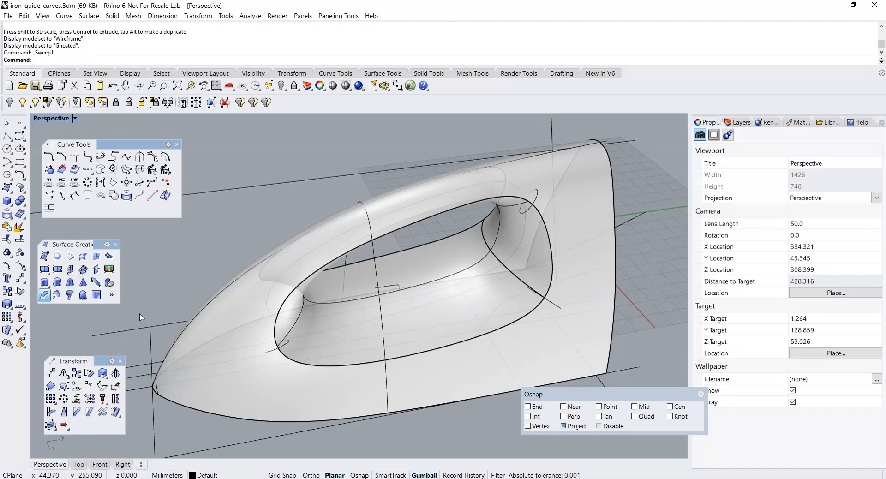
{"action": "left_click", "coordinate": [432, 354]}
{"action": "left_click", "coordinate": [464, 381]}
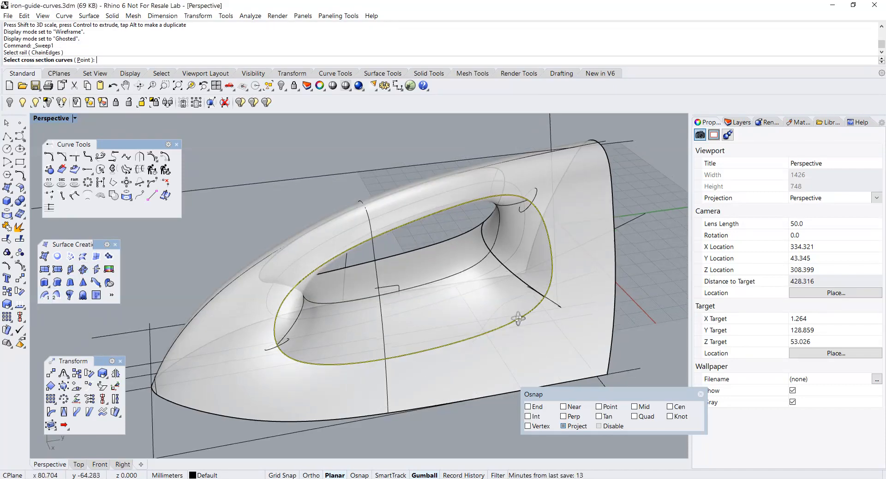
{"action": "right_click_drag", "start_coordinate": [464, 381], "coordinate": [367, 317]}
{"action": "left_click", "coordinate": [290, 314]}
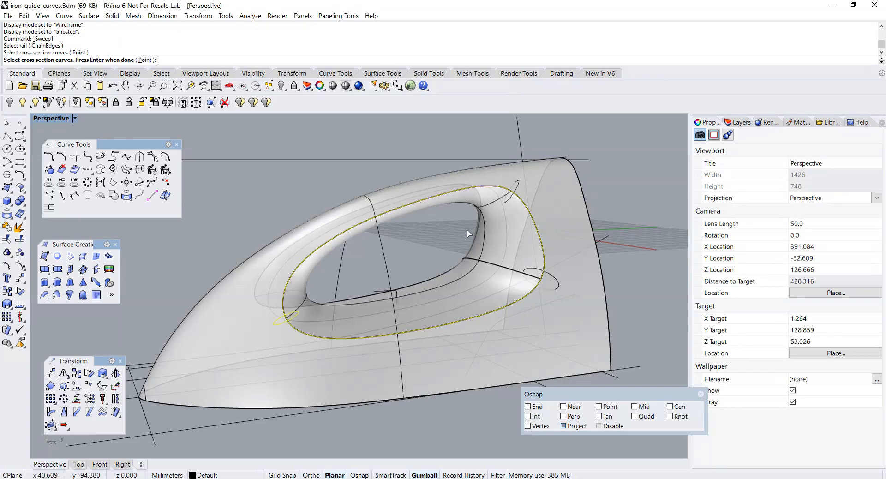
{"action": "left_click", "coordinate": [516, 185]}
{"action": "left_click", "coordinate": [556, 282]}
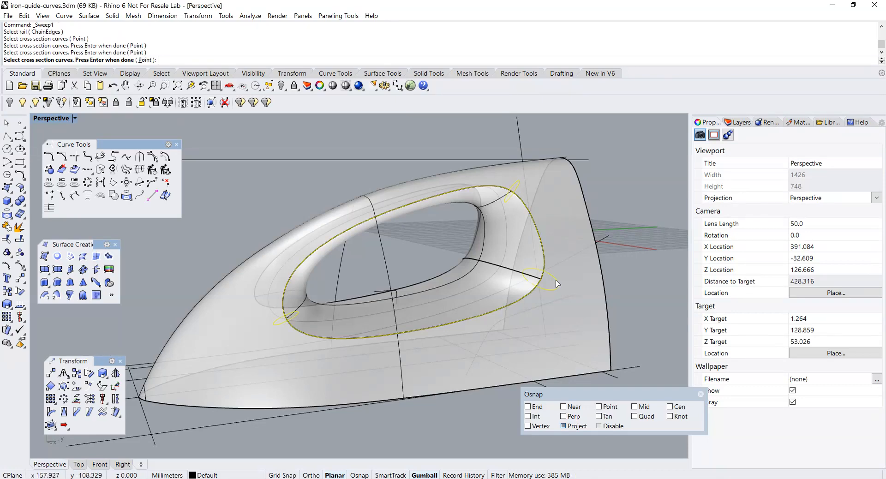
Step: Accept the cross-section seams and create the pipe surface as a closed sweep with freeform frame style
{"action": "key", "text": "Return"}
{"action": "key", "text": "Return"}
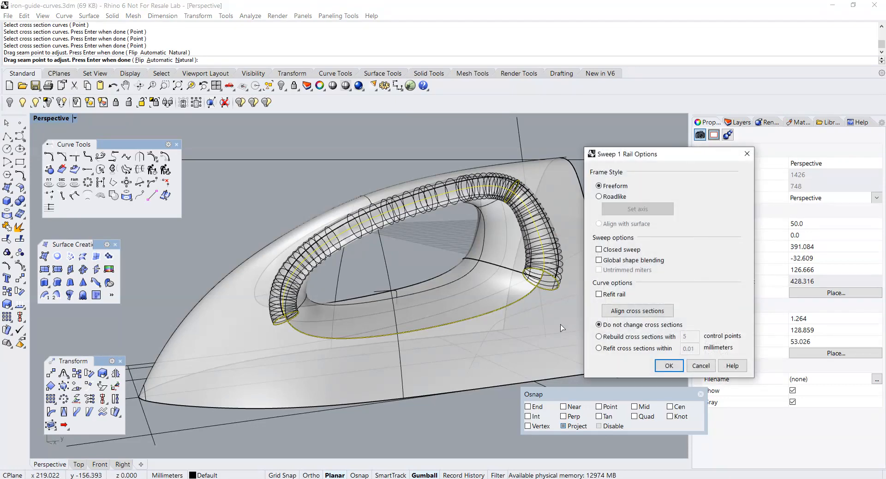
{"action": "left_click", "coordinate": [599, 250]}
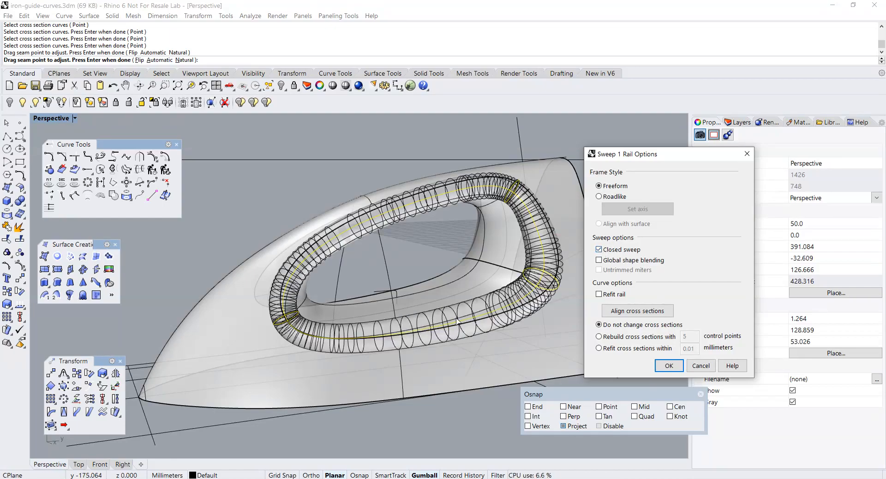
{"action": "right_click_drag", "start_coordinate": [457, 323], "coordinate": [440, 336]}
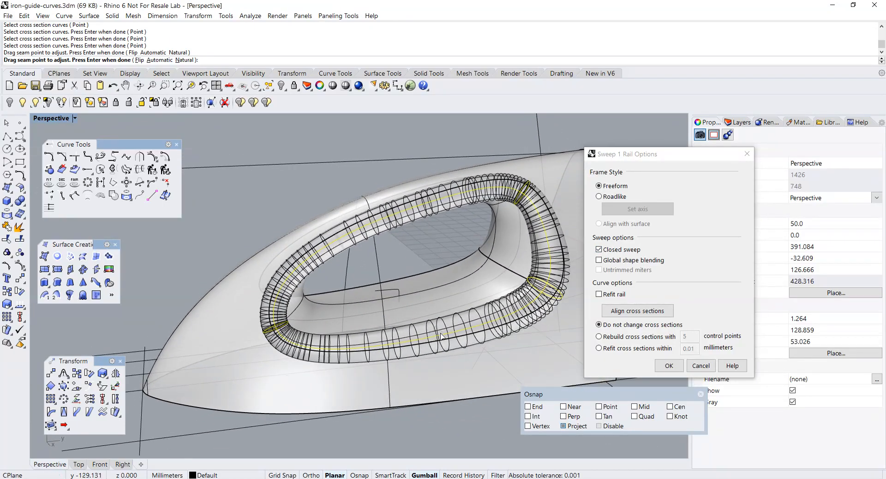
{"action": "left_click", "coordinate": [668, 365]}
Step: Examine the swept pipe surface and its isocurve density all around the opening's rim
{"action": "right_click_drag", "start_coordinate": [561, 325], "coordinate": [519, 223]}
{"action": "scroll", "coordinate": [519, 223], "scroll_direction": "up", "scroll_amount": 10}
{"action": "scroll", "coordinate": [525, 221], "scroll_direction": "down", "scroll_amount": 10}
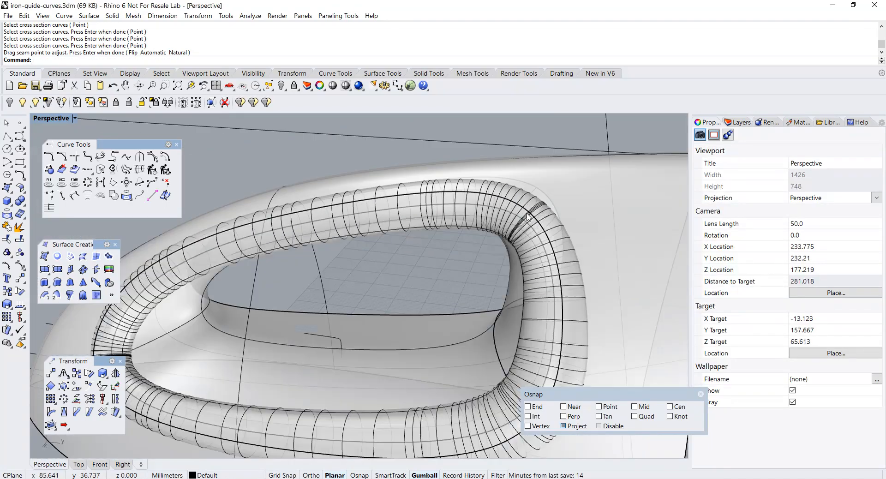
{"action": "right_click_drag", "start_coordinate": [487, 257], "coordinate": [536, 256]}
{"action": "scroll", "coordinate": [536, 254], "scroll_direction": "up", "scroll_amount": 5}
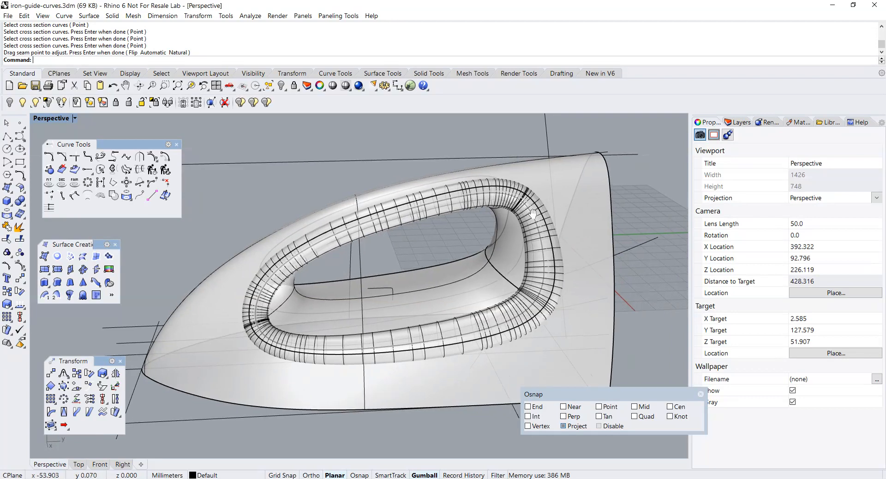
{"action": "right_click_drag", "start_coordinate": [458, 261], "coordinate": [492, 255], "text": "shift"}
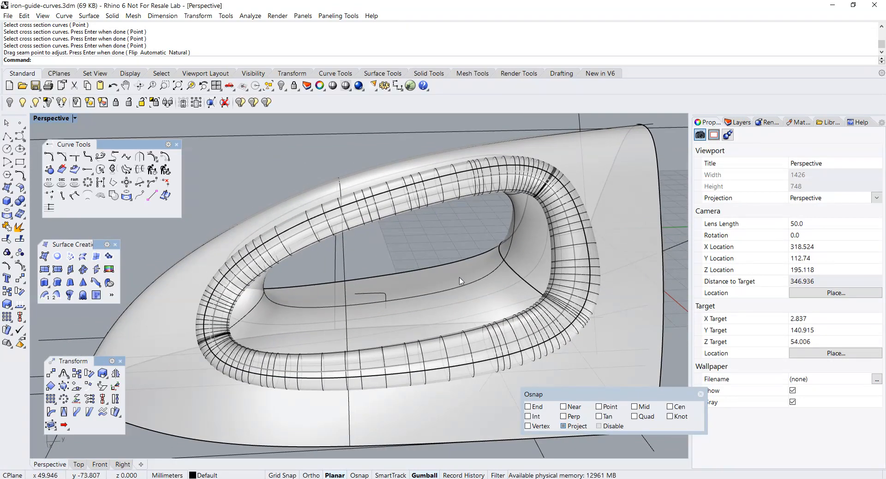
{"action": "right_click_drag", "start_coordinate": [459, 280], "coordinate": [471, 276]}
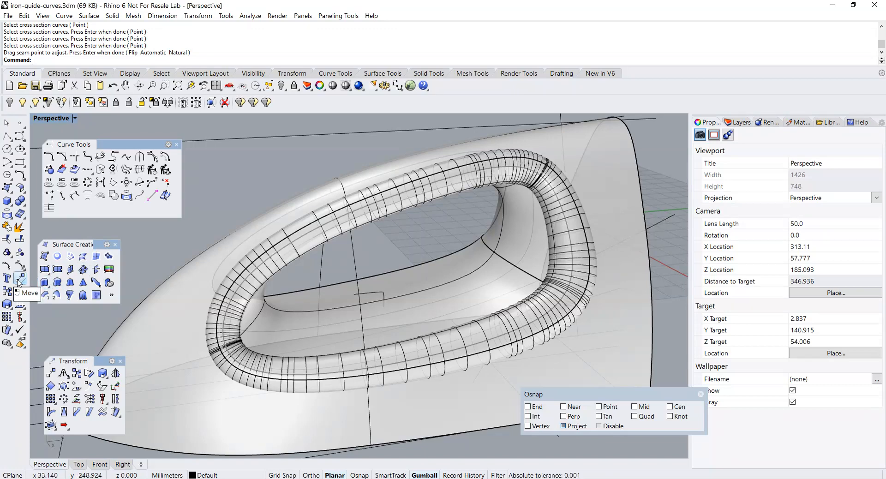
Step: Set up a rebuild of the pipe surface with 60 U and 8 V points, degree 3 in both directions, and preview it
{"action": "left_click", "coordinate": [290, 377]}
{"action": "left_click", "coordinate": [308, 398]}
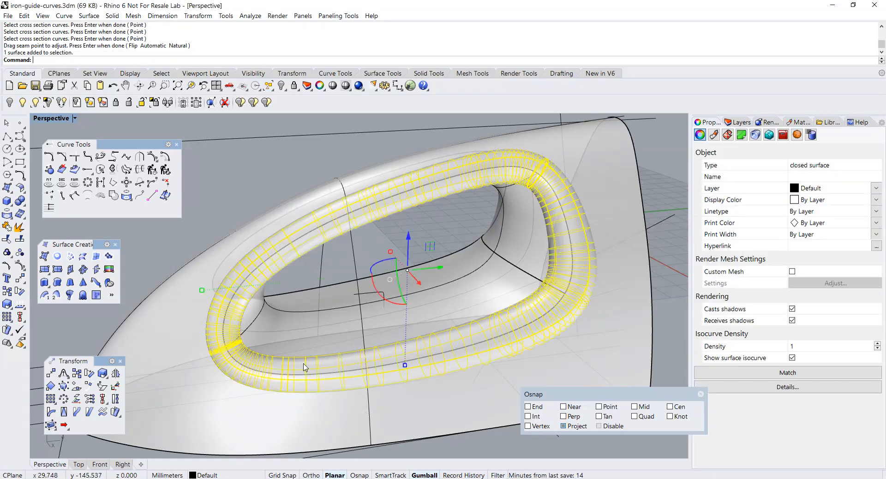
{"action": "left_click", "coordinate": [154, 170]}
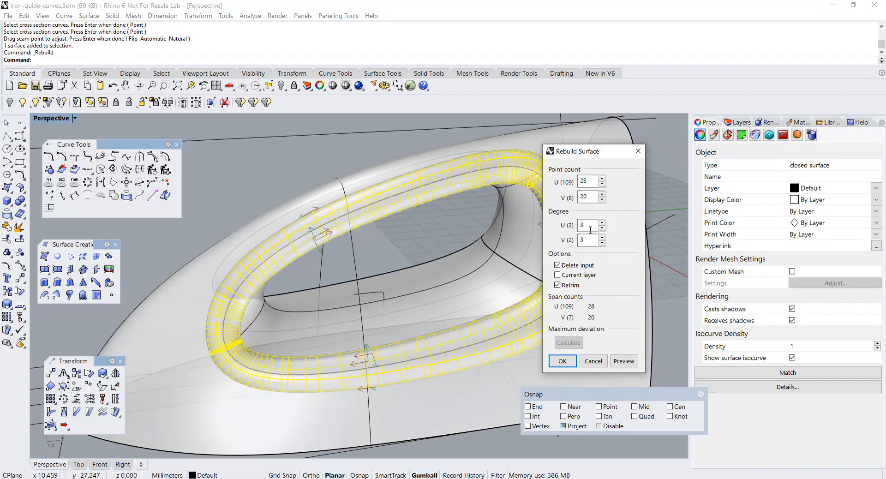
{"action": "left_click", "coordinate": [582, 240]}
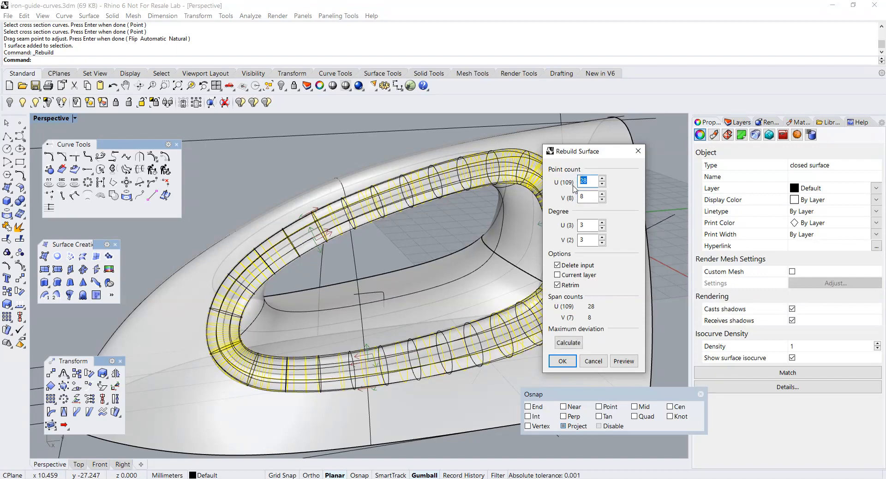
{"action": "type", "text": "60"}
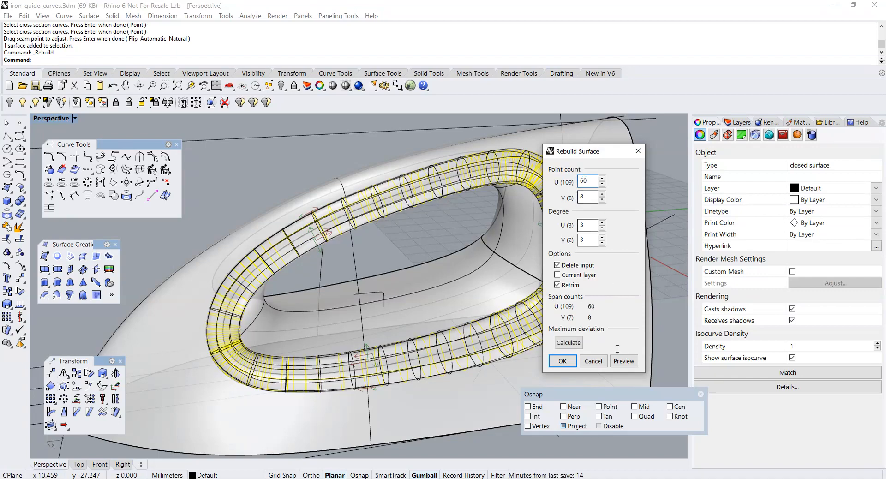
{"action": "left_click", "coordinate": [624, 363]}
{"action": "mouse_move", "coordinate": [455, 272]}
{"action": "right_mouse_down"}
{"action": "mouse_move", "coordinate": [318, 266]}
{"action": "mouse_move", "coordinate": [439, 264]}
{"action": "right_mouse_up"}
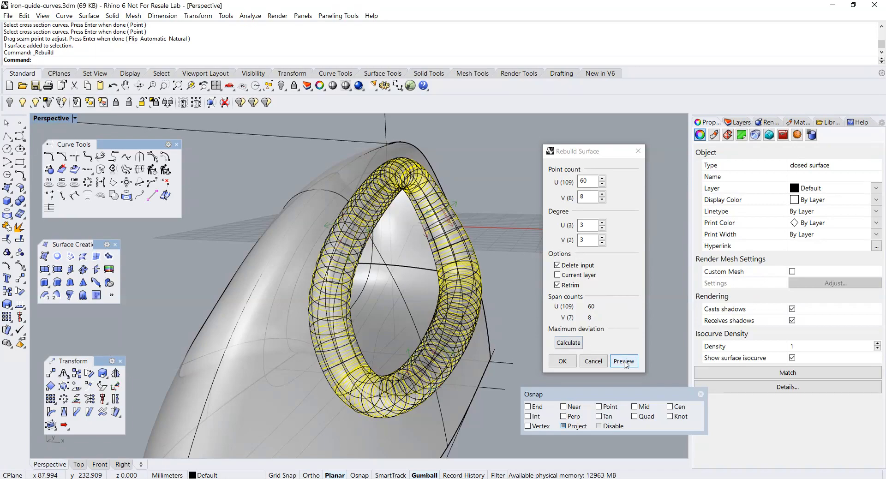
Step: Calculate the rebuild's maximum deviation and apply the rebuild to the pipe surface
{"action": "left_click", "coordinate": [609, 361]}
{"action": "left_click", "coordinate": [575, 347]}
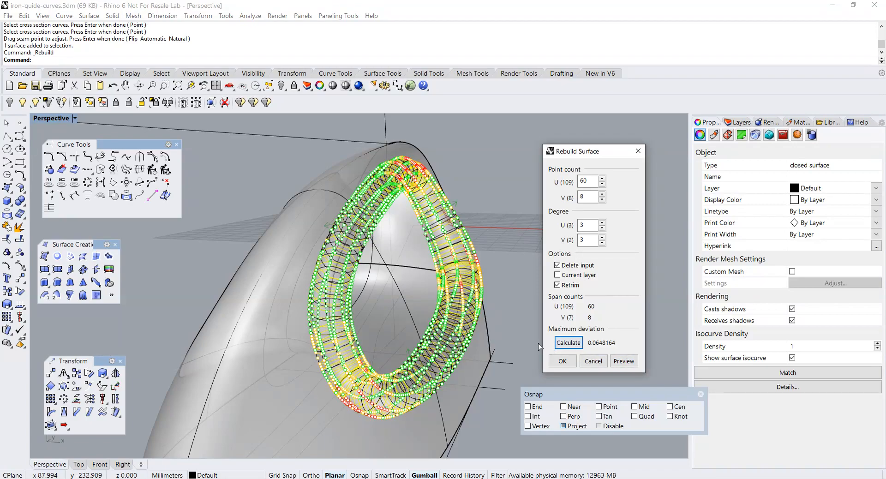
{"action": "right_click_drag", "start_coordinate": [396, 305], "coordinate": [423, 326]}
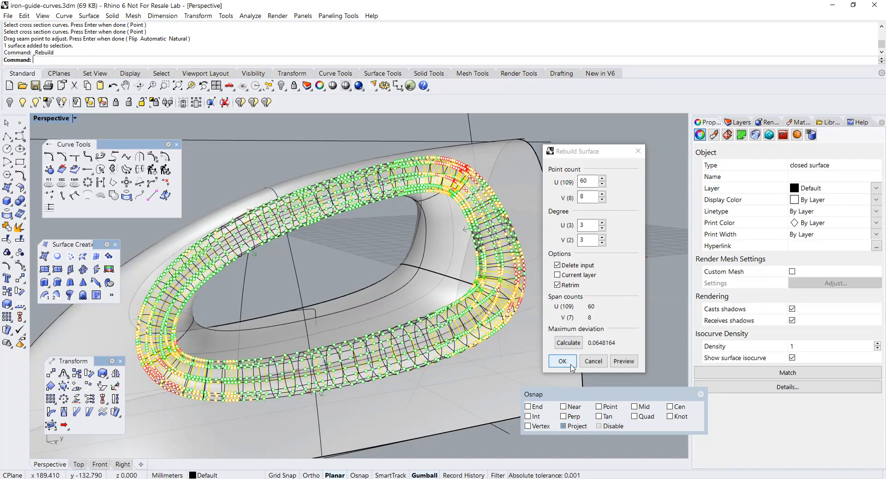
{"action": "left_click", "coordinate": [562, 361]}
{"action": "key", "text": "Escape"}
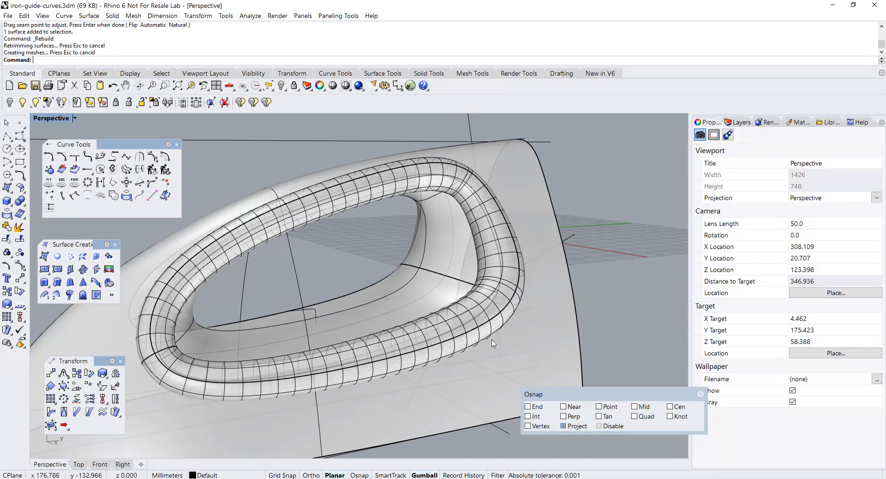
Step: Split the outer body surface and the handle opening's inner surface, using the rebuilt pipe as the cutting object
{"action": "right_click_drag", "start_coordinate": [493, 343], "coordinate": [463, 332]}
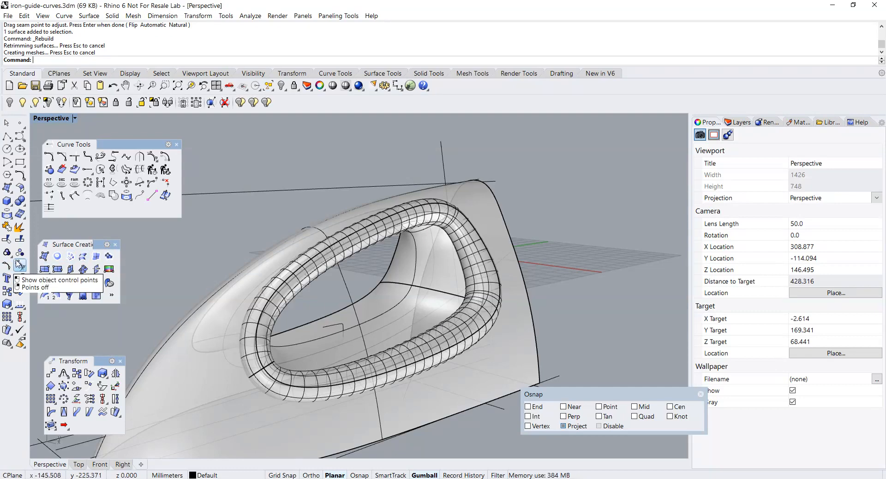
{"action": "left_click", "coordinate": [18, 238]}
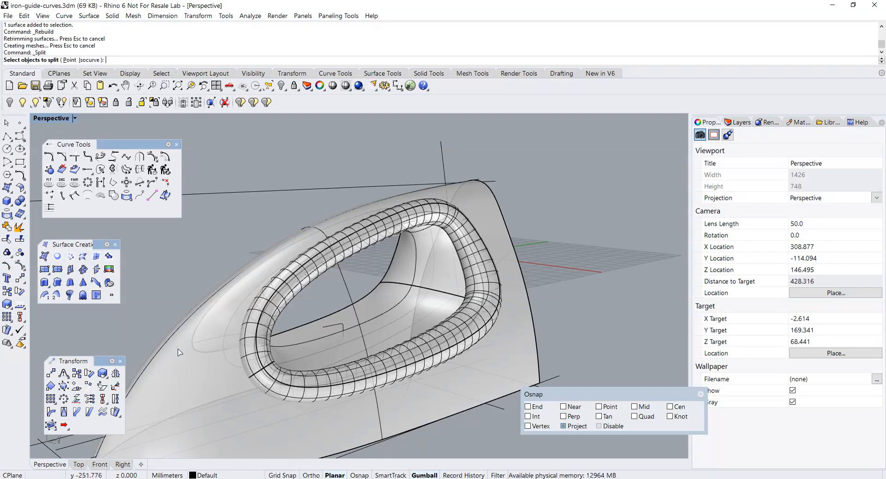
{"action": "left_click", "coordinate": [207, 361]}
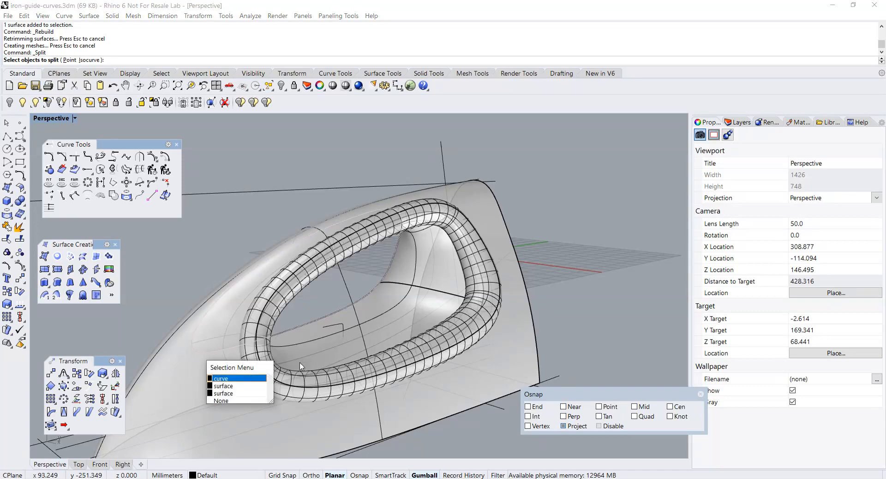
{"action": "left_click", "coordinate": [239, 388]}
{"action": "right_click_drag", "start_coordinate": [239, 388], "coordinate": [381, 356]}
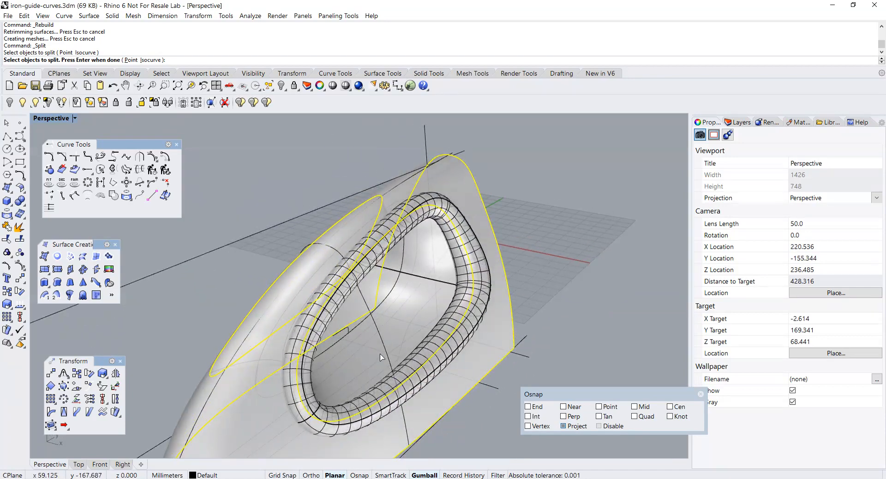
{"action": "left_click", "coordinate": [410, 319]}
{"action": "right_click_drag", "start_coordinate": [410, 319], "coordinate": [521, 271]}
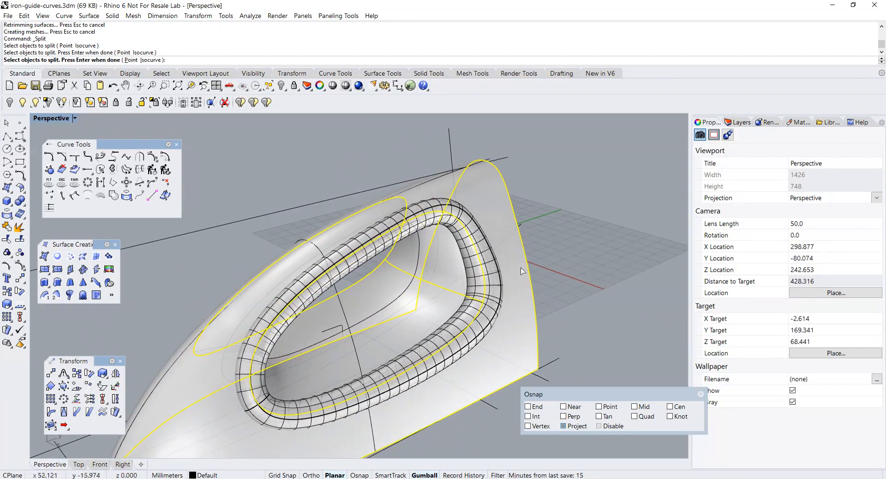
{"action": "key", "text": "Return"}
{"action": "left_click", "coordinate": [492, 271]}
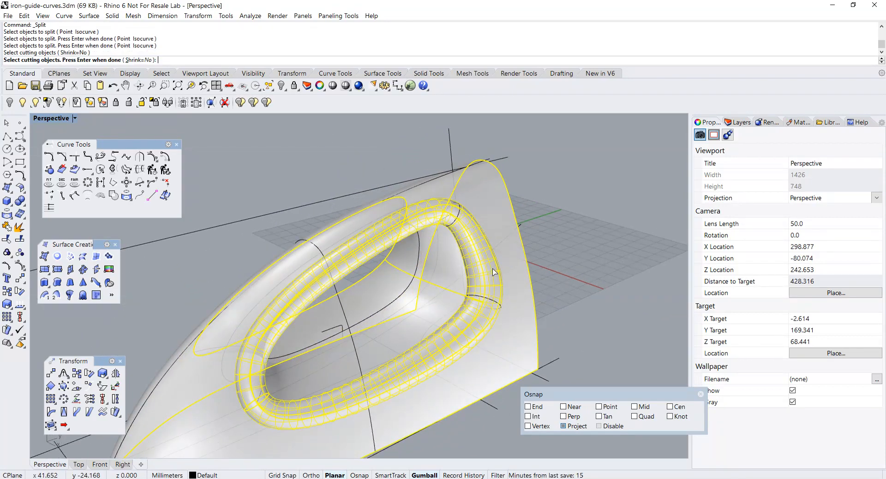
{"action": "key", "text": "Return"}
Step: Delete the pipe surface around the handle opening
{"action": "left_click", "coordinate": [492, 271]}
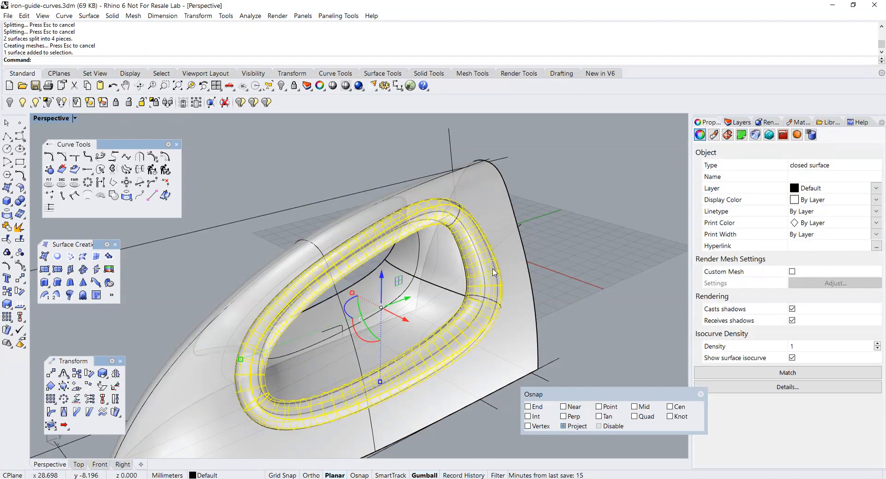
{"action": "key", "text": "Delete"}
{"action": "right_click_drag", "start_coordinate": [493, 272], "coordinate": [471, 319]}
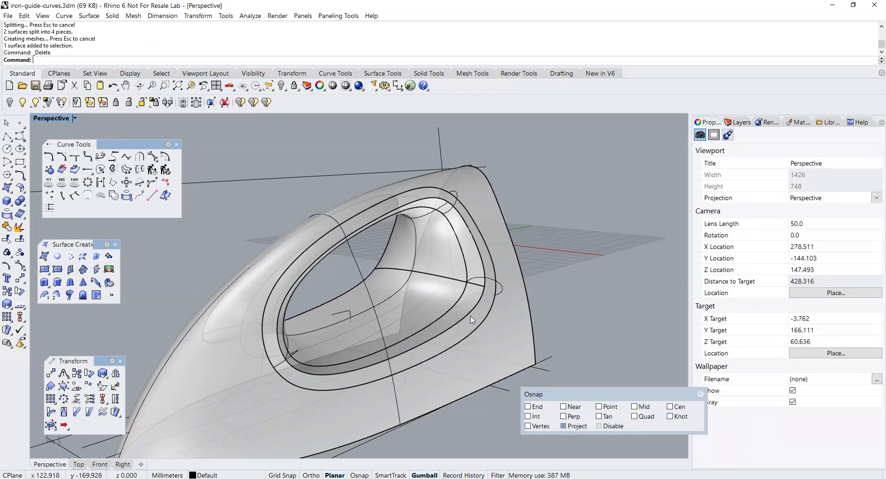
Step: Set the perspective view to Shaded and delete the two surface strips cut off along the opening's rim
{"action": "left_click", "coordinate": [45, 121]}
{"action": "left_click", "coordinate": [49, 154]}
{"action": "mouse_move", "coordinate": [582, 303]}
{"action": "right_mouse_down"}
{"action": "mouse_move", "coordinate": [589, 304]}
{"action": "mouse_move", "coordinate": [503, 355]}
{"action": "right_mouse_up"}
{"action": "left_click", "coordinate": [453, 340]}
{"action": "key", "text": "Delete"}
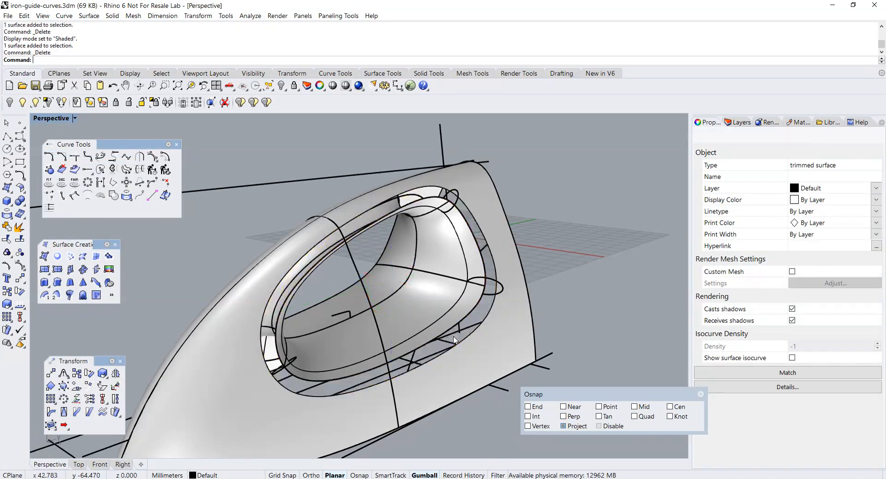
{"action": "left_click", "coordinate": [451, 324]}
{"action": "key", "text": "Delete"}
Step: Isolate the outer body surface and the handle opening's inner surface, hiding the guide curves
{"action": "left_click", "coordinate": [451, 324]}
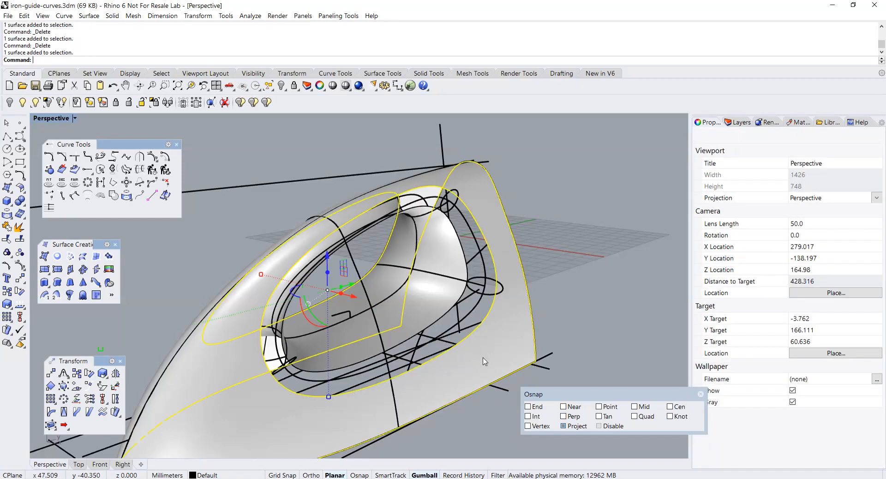
{"action": "left_click", "coordinate": [421, 308], "text": "shift"}
{"action": "right_click_drag", "start_coordinate": [424, 307], "coordinate": [224, 121]}
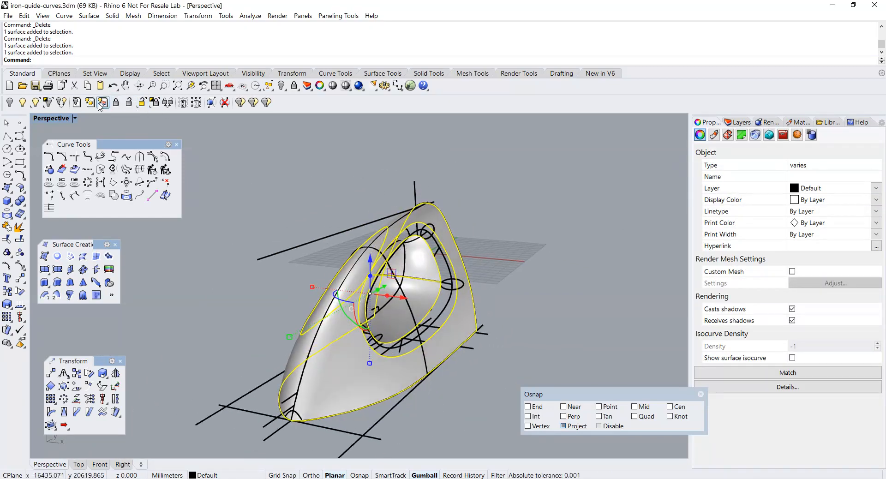
{"action": "left_click", "coordinate": [48, 102]}
{"action": "left_click", "coordinate": [496, 331]}
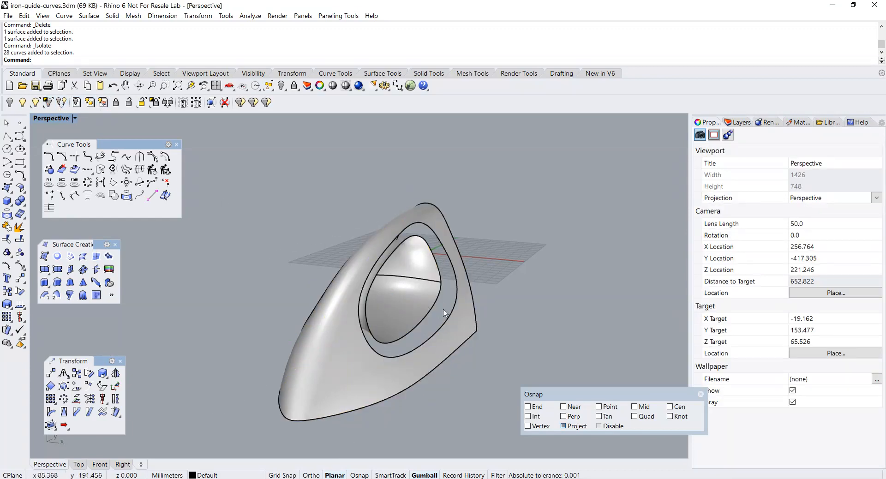
{"action": "right_click_drag", "start_coordinate": [496, 331], "coordinate": [417, 294]}
{"action": "scroll", "coordinate": [424, 300], "scroll_direction": "up", "scroll_amount": 2}
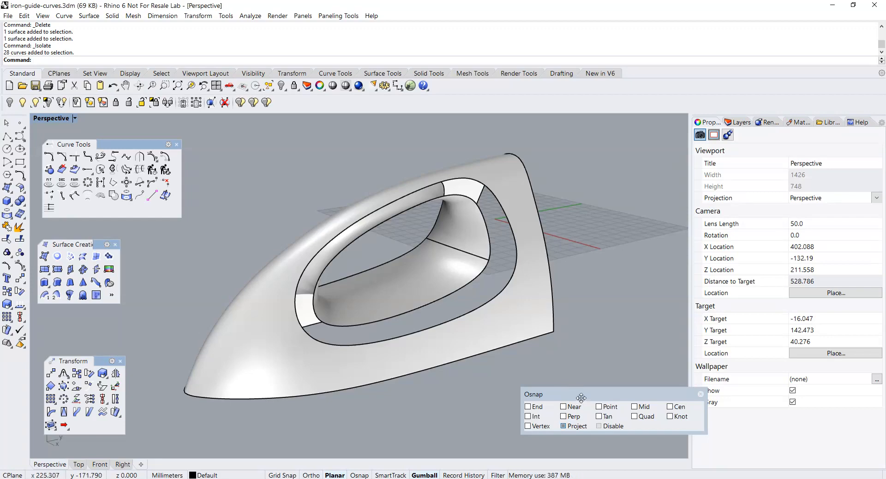
Step: Move the Osnap window clear of the model and float the Surface Tools palette over the viewport
{"action": "left_click_drag", "start_coordinate": [581, 397], "coordinate": [606, 413]}
{"action": "right_click_drag", "start_coordinate": [482, 334], "coordinate": [464, 356]}
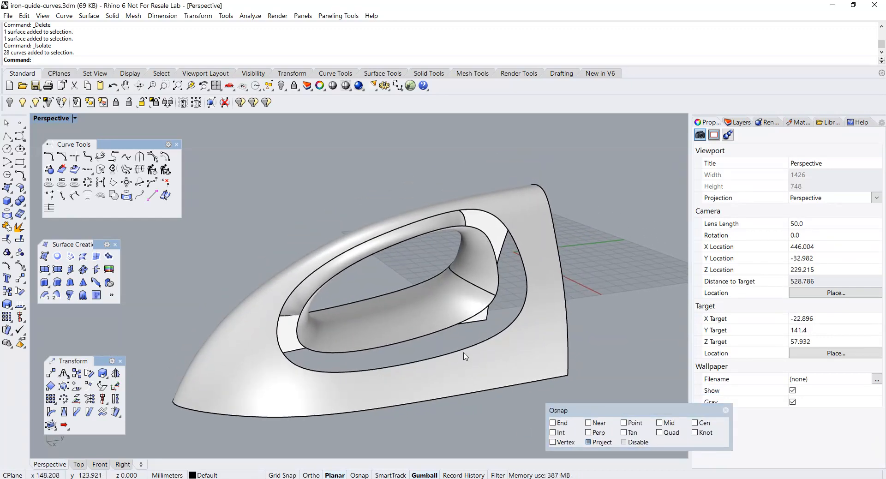
{"action": "left_click", "coordinate": [19, 190]}
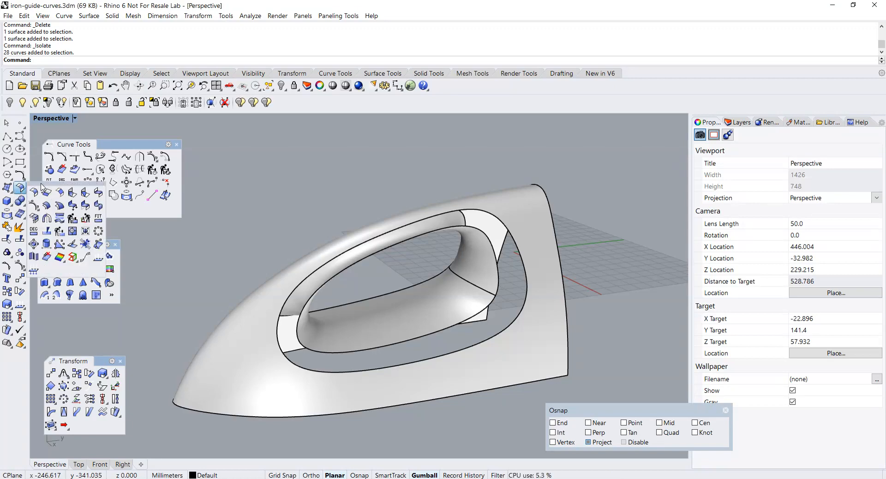
{"action": "left_click_drag", "start_coordinate": [42, 187], "coordinate": [223, 144]}
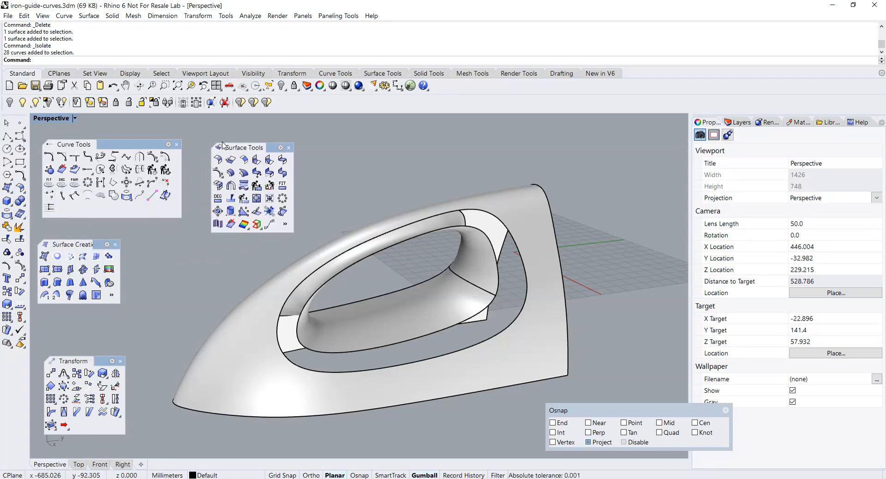
{"action": "left_click", "coordinate": [283, 163]}
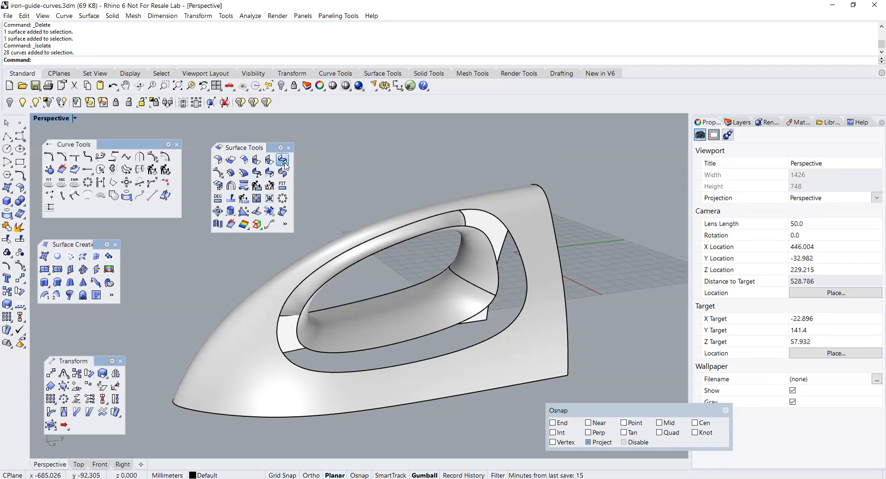
{"action": "left_click", "coordinate": [400, 230]}
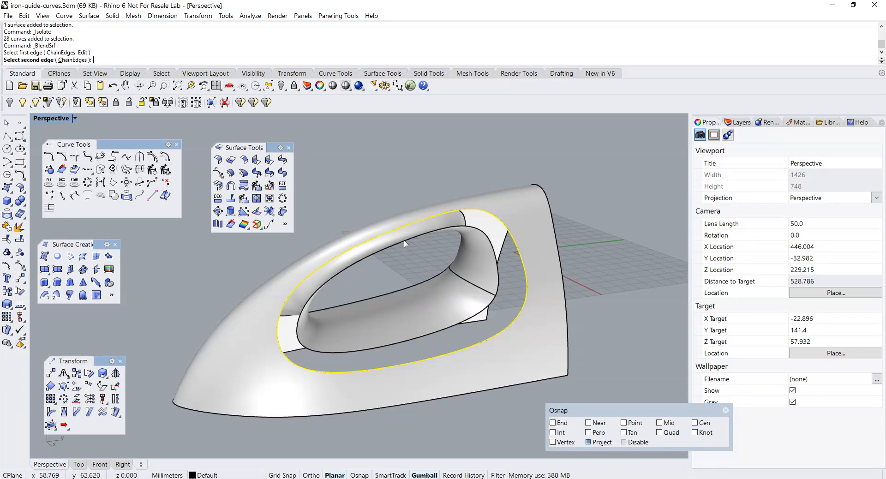
{"action": "left_click", "coordinate": [404, 241]}
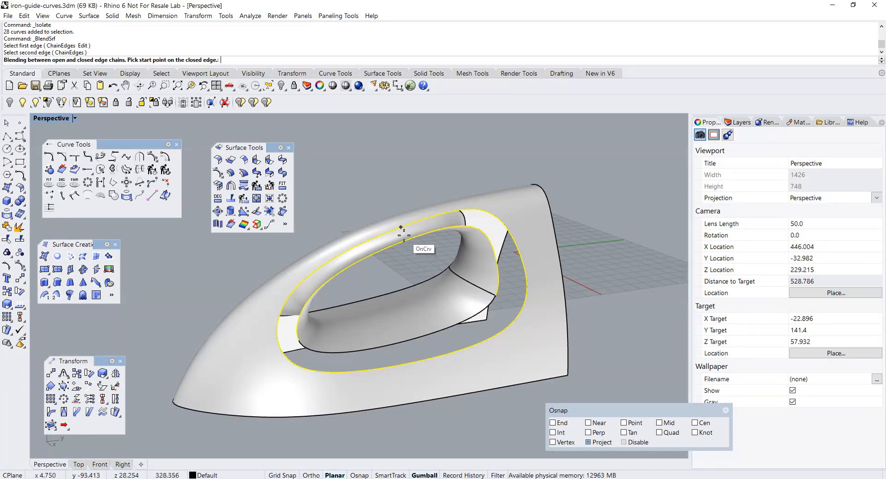
{"action": "left_click", "coordinate": [404, 240]}
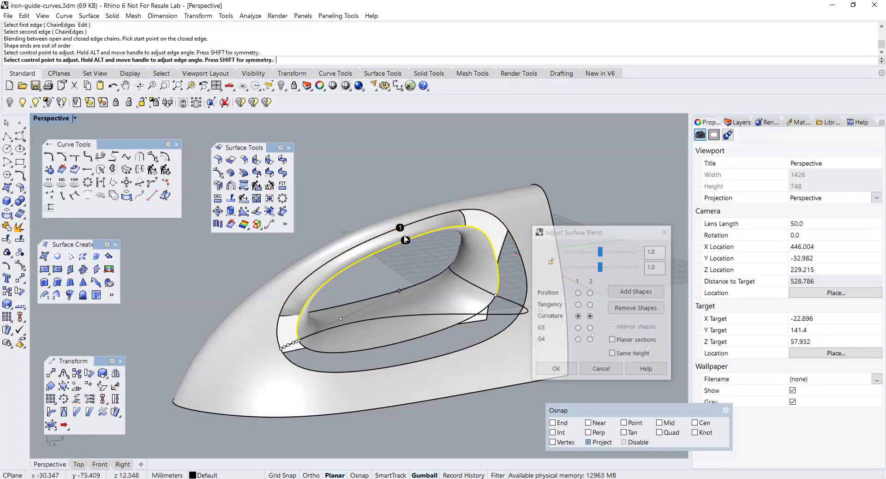
{"action": "left_click", "coordinate": [601, 370]}
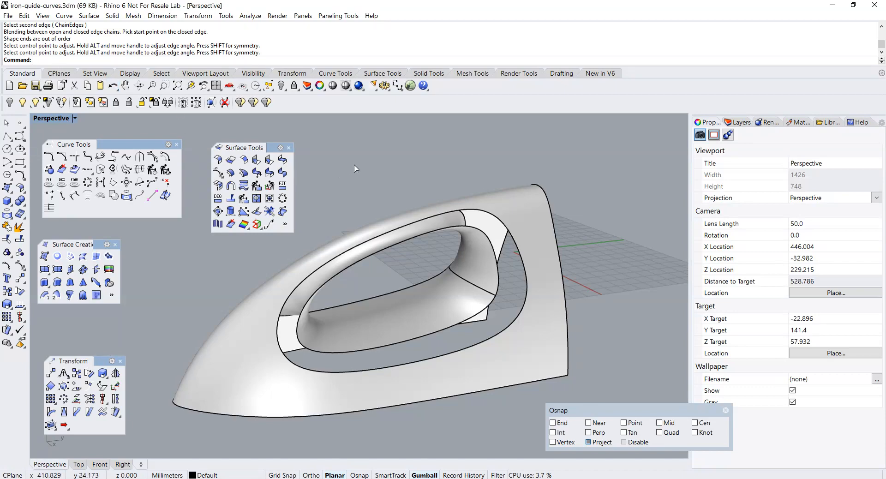
Step: Set up a surface blend between the opening's inner edge chain and the body's outer trimmed edge, accepting the seam points
{"action": "key", "text": "Return"}
{"action": "left_click", "coordinate": [64, 60]}
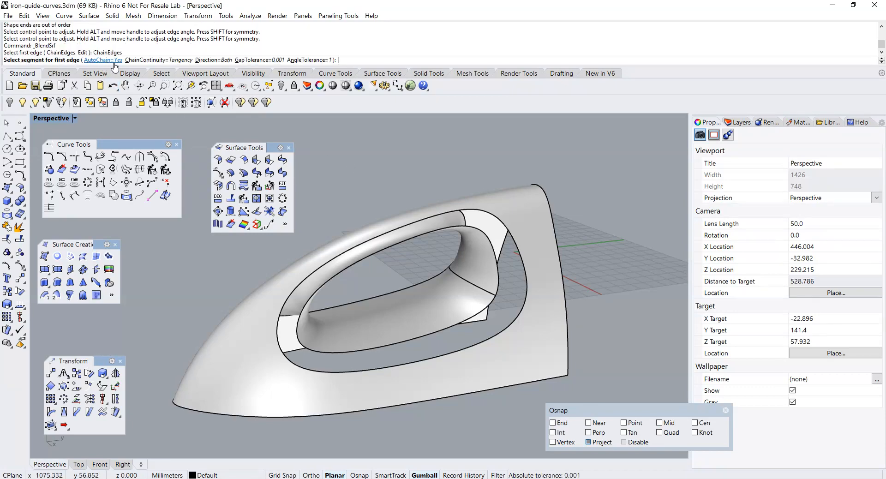
{"action": "left_click", "coordinate": [424, 338]}
{"action": "left_click", "coordinate": [457, 354]}
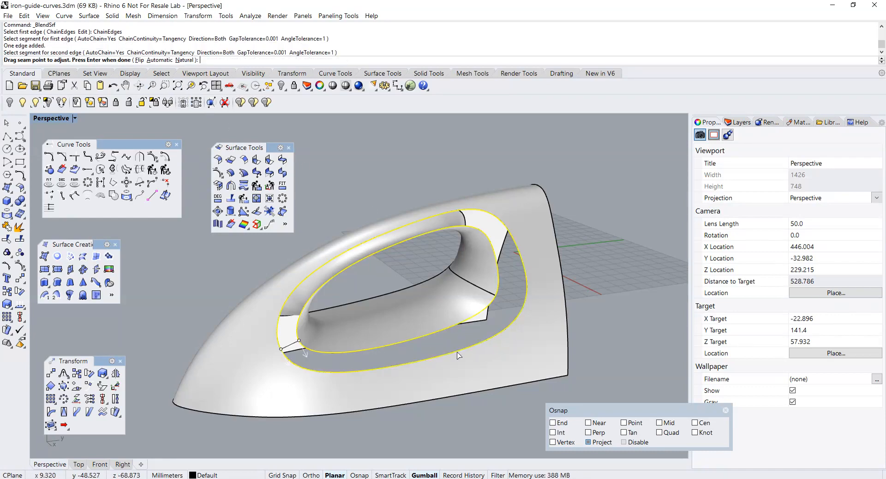
{"action": "mouse_move", "coordinate": [383, 354]}
{"action": "right_mouse_down"}
{"action": "mouse_move", "coordinate": [420, 363]}
{"action": "mouse_move", "coordinate": [436, 344]}
{"action": "mouse_move", "coordinate": [397, 355]}
{"action": "mouse_move", "coordinate": [341, 351]}
{"action": "right_mouse_up"}
{"action": "key", "text": "Return"}
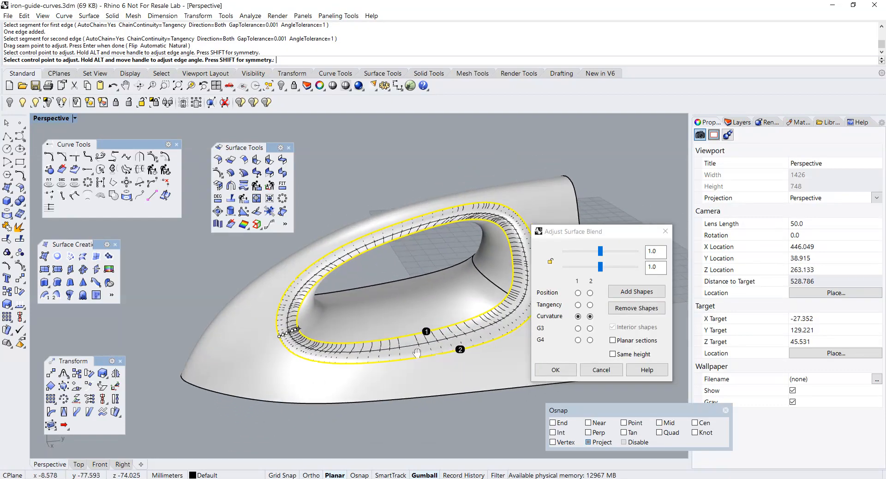
{"action": "right_click_drag", "start_coordinate": [469, 345], "coordinate": [408, 361], "text": "shift"}
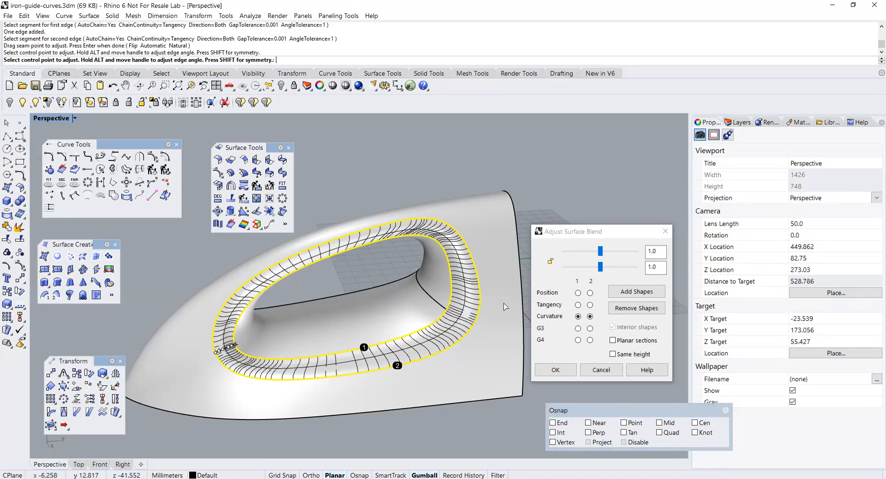
Step: Start adding shapes to the surface blend and place one across the upper rear corner of the opening's rim
{"action": "left_click", "coordinate": [614, 294]}
{"action": "scroll", "coordinate": [440, 273], "scroll_direction": "up", "scroll_amount": 4}
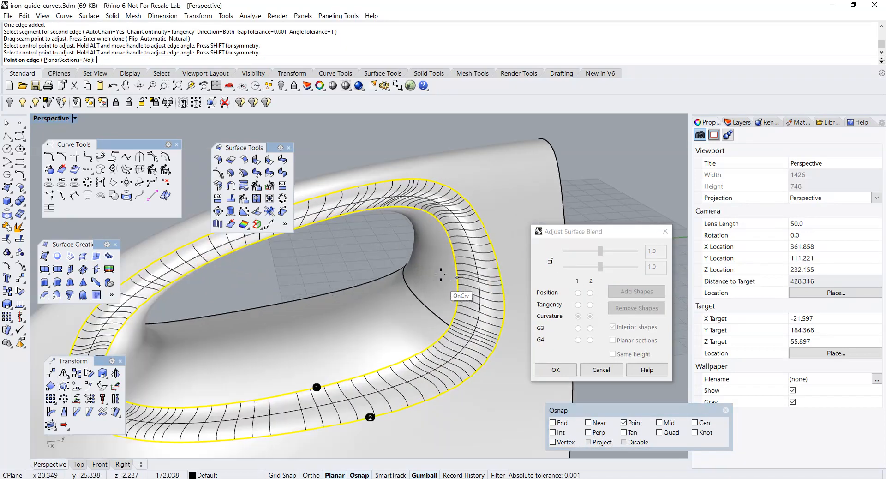
{"action": "right_click_drag", "start_coordinate": [421, 311], "coordinate": [402, 279]}
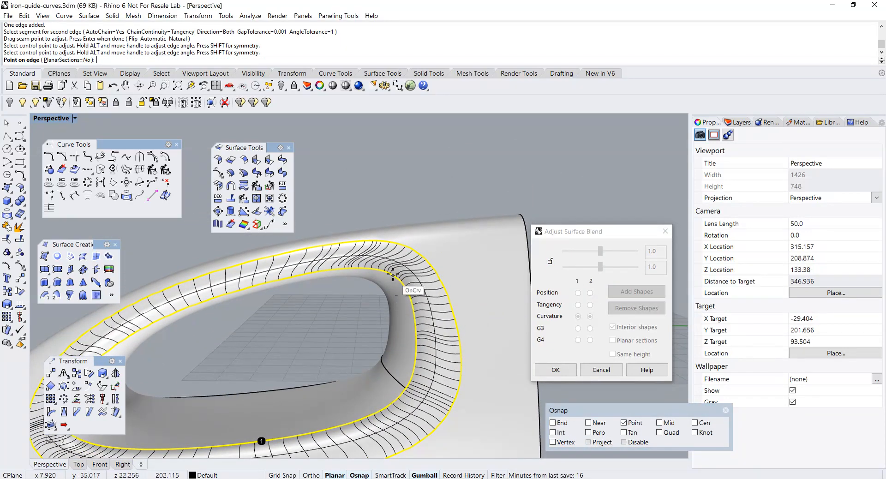
{"action": "left_click", "coordinate": [391, 275]}
{"action": "scroll", "coordinate": [406, 248], "scroll_direction": "up", "scroll_amount": 2}
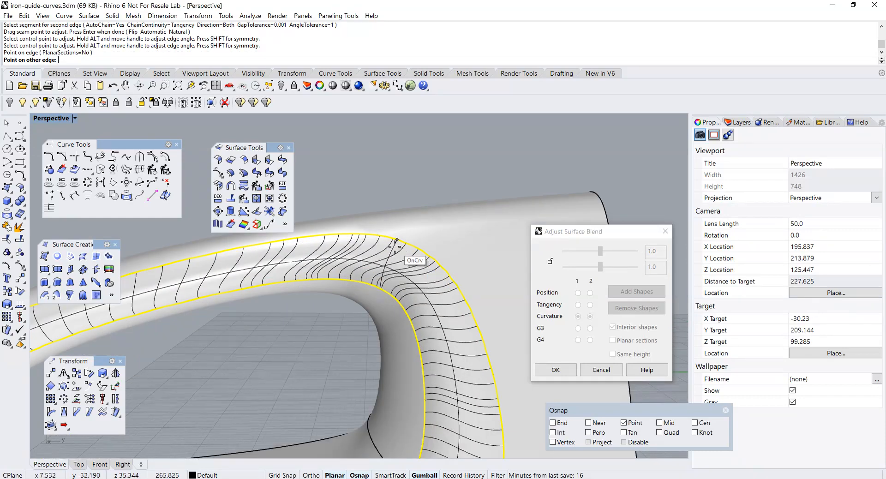
{"action": "left_click", "coordinate": [398, 241]}
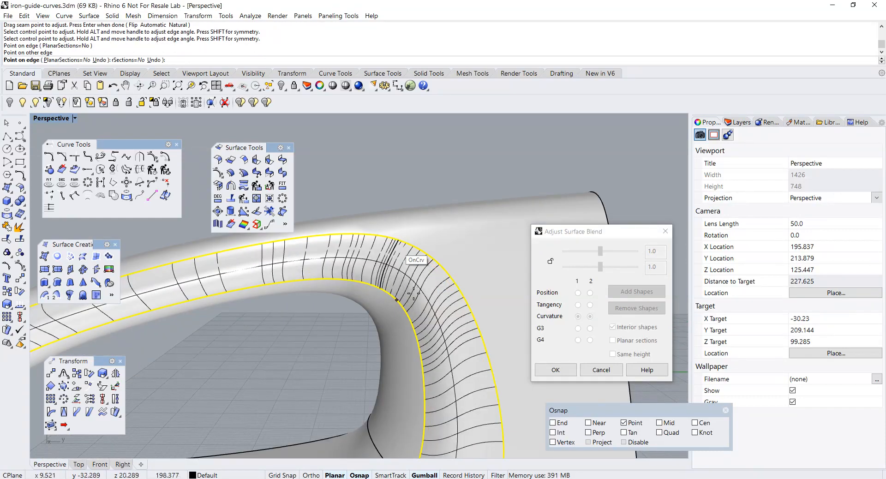
Step: Add blend shapes across the rear side and the lower rear corner of the rim, picking matching points on both edges
{"action": "right_click_drag", "start_coordinate": [398, 240], "coordinate": [404, 291]}
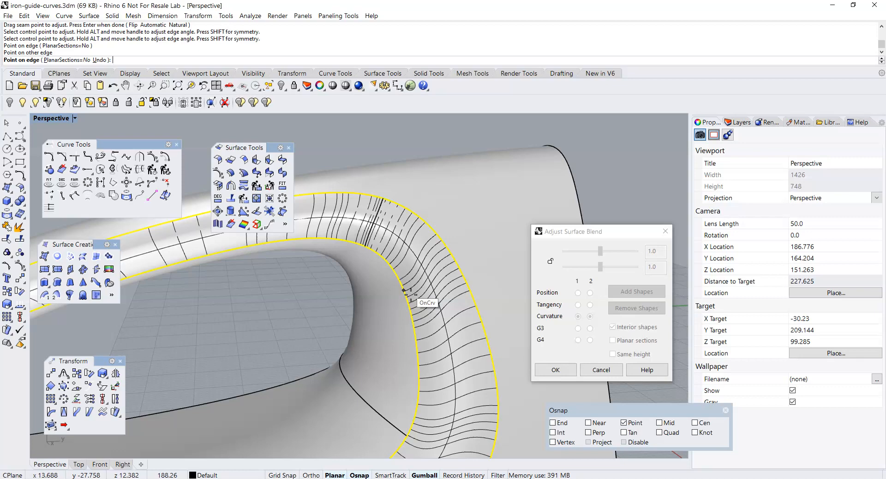
{"action": "left_click", "coordinate": [413, 318]}
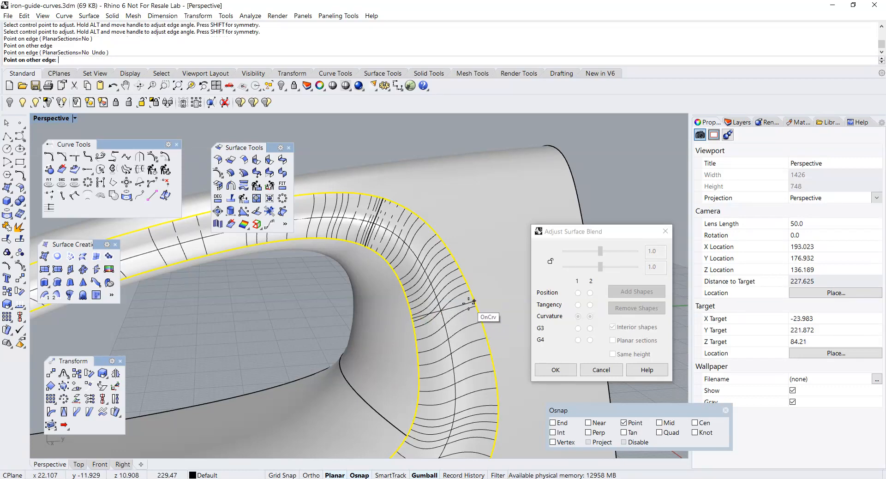
{"action": "left_click", "coordinate": [471, 305]}
{"action": "right_click_drag", "start_coordinate": [482, 365], "coordinate": [438, 282]}
{"action": "left_click", "coordinate": [398, 335]}
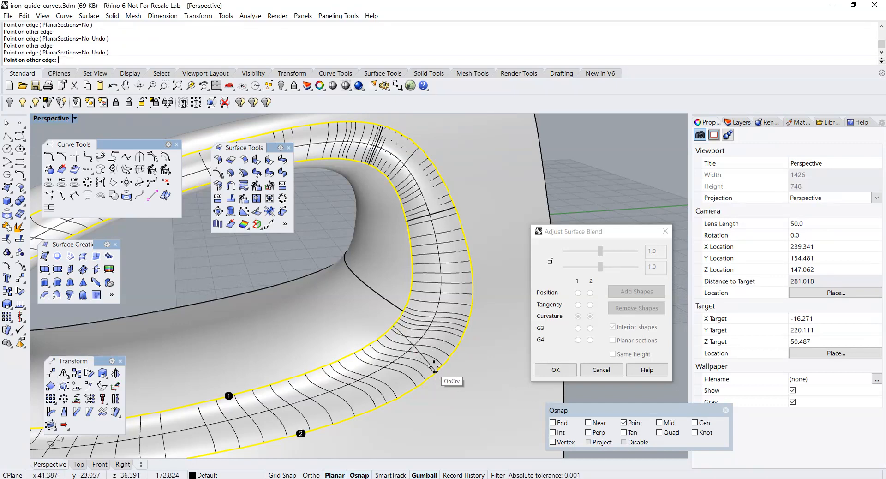
{"action": "left_click", "coordinate": [439, 367]}
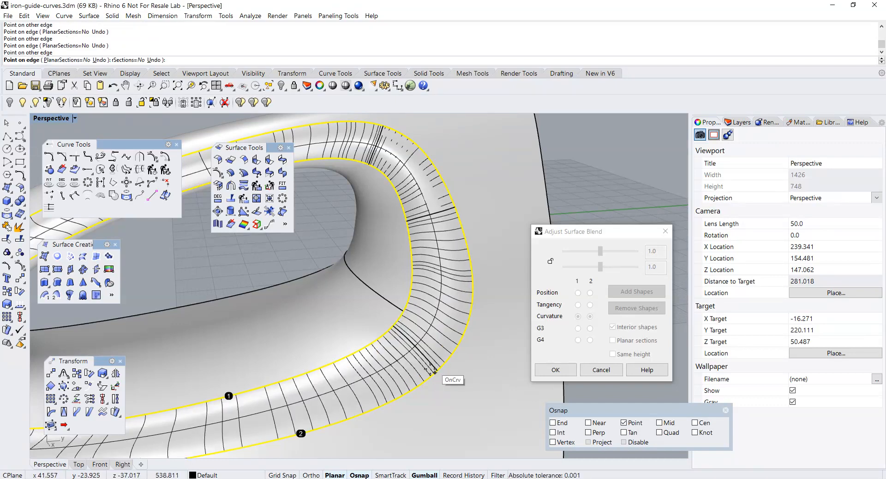
Step: Add blend shapes across the middle of the lower rim and across its lower front corner
{"action": "right_click_drag", "start_coordinate": [418, 374], "coordinate": [483, 340], "text": "shift"}
{"action": "left_click", "coordinate": [269, 349]}
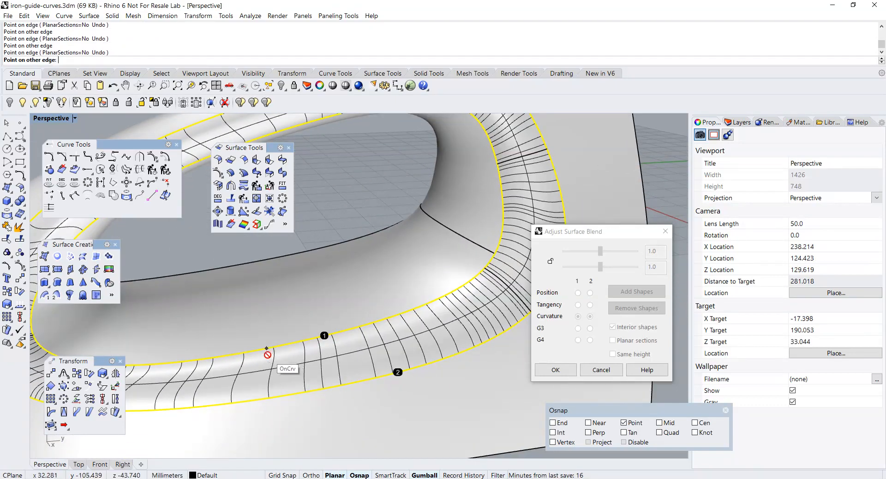
{"action": "left_click", "coordinate": [274, 396]}
{"action": "scroll", "coordinate": [358, 384], "scroll_direction": "down", "scroll_amount": 5}
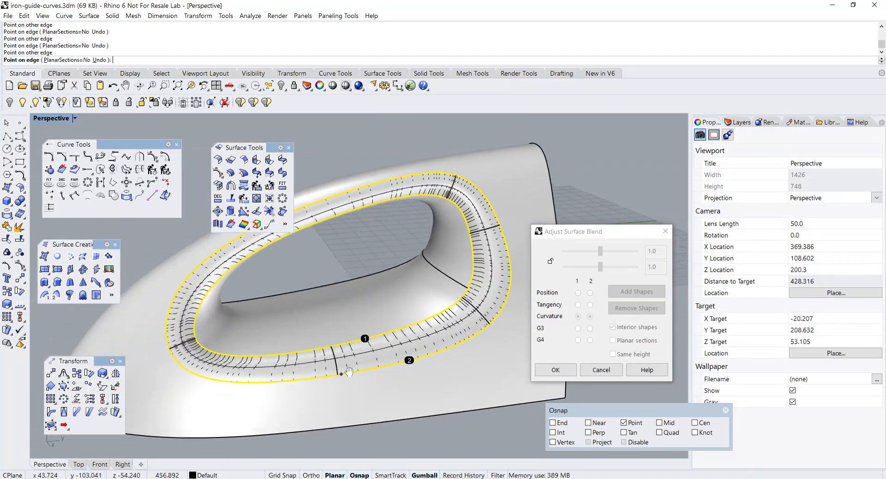
{"action": "scroll", "coordinate": [346, 395], "scroll_direction": "up", "scroll_amount": 2}
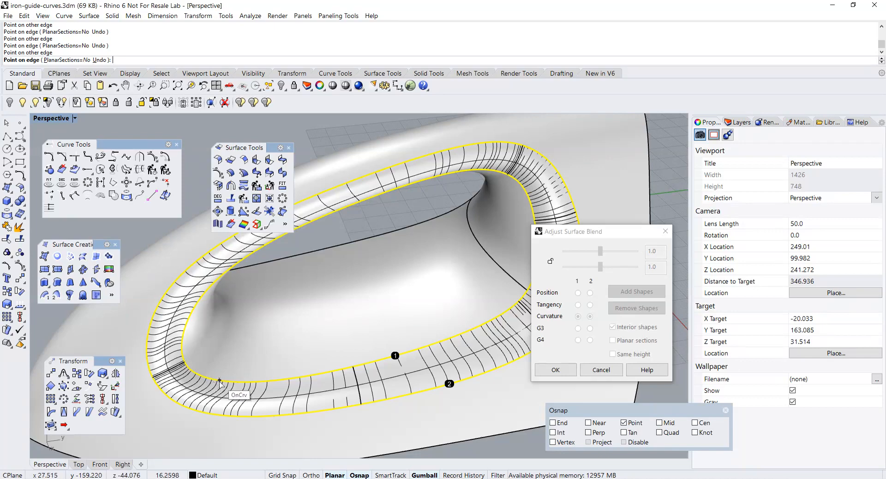
{"action": "left_click", "coordinate": [214, 389]}
{"action": "left_click", "coordinate": [213, 414]}
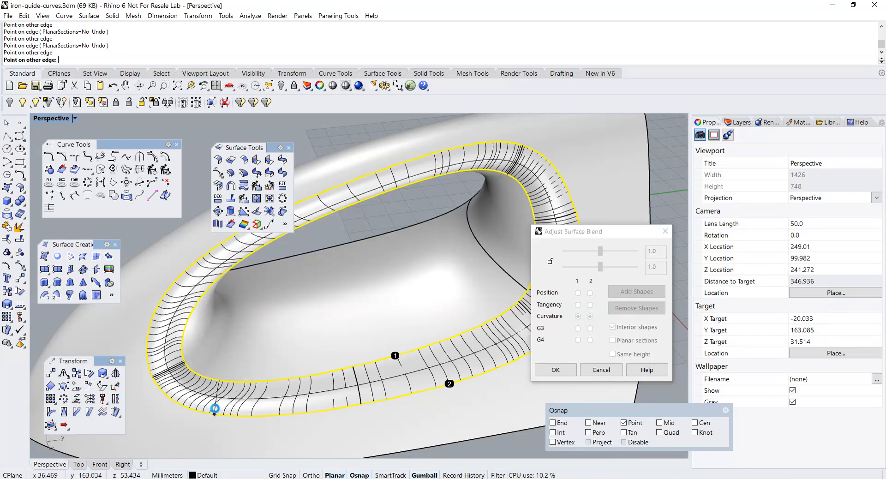
Step: Add blend shapes across the front end of the opening and the forward part of its upper rim
{"action": "right_click_drag", "start_coordinate": [254, 399], "coordinate": [287, 396]}
{"action": "left_click", "coordinate": [229, 374]}
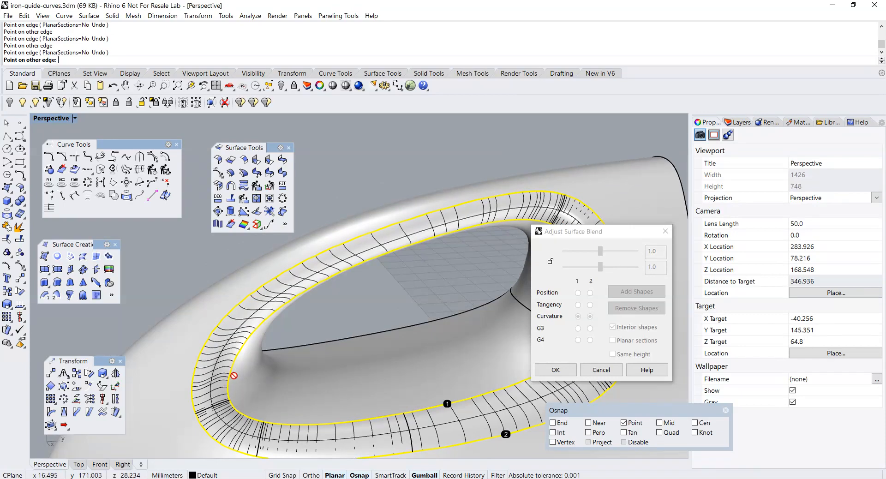
{"action": "left_click", "coordinate": [199, 365]}
{"action": "right_click_drag", "start_coordinate": [271, 376], "coordinate": [262, 305]}
{"action": "left_click", "coordinate": [267, 266]}
{"action": "right_click_drag", "start_coordinate": [268, 266], "coordinate": [310, 242]}
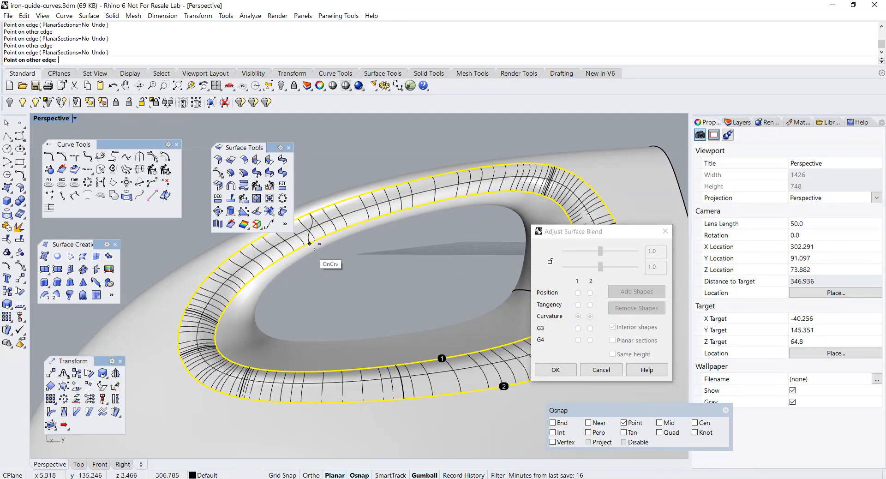
{"action": "scroll", "coordinate": [323, 239], "scroll_direction": "up", "scroll_amount": 4}
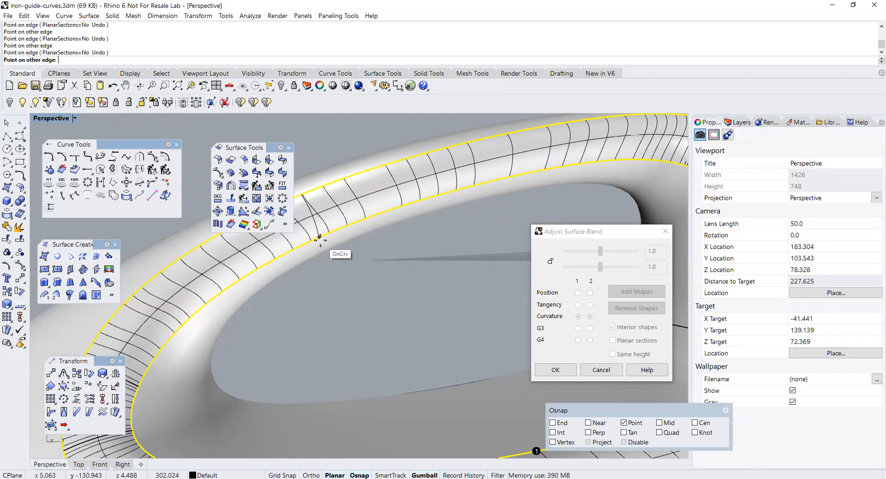
{"action": "left_click", "coordinate": [320, 239]}
Step: Add a blend shape across the rearward part of the upper rim and create the surface blend
{"action": "scroll", "coordinate": [339, 267], "scroll_direction": "down", "scroll_amount": 5}
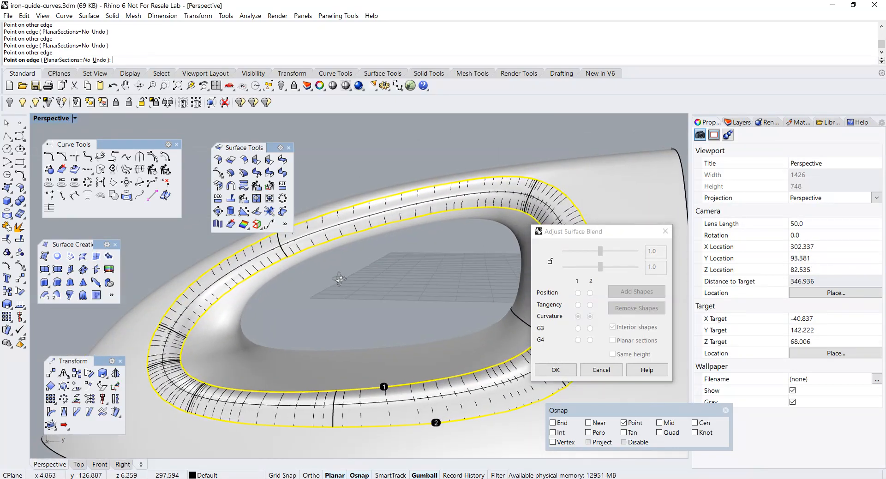
{"action": "left_click", "coordinate": [428, 208]}
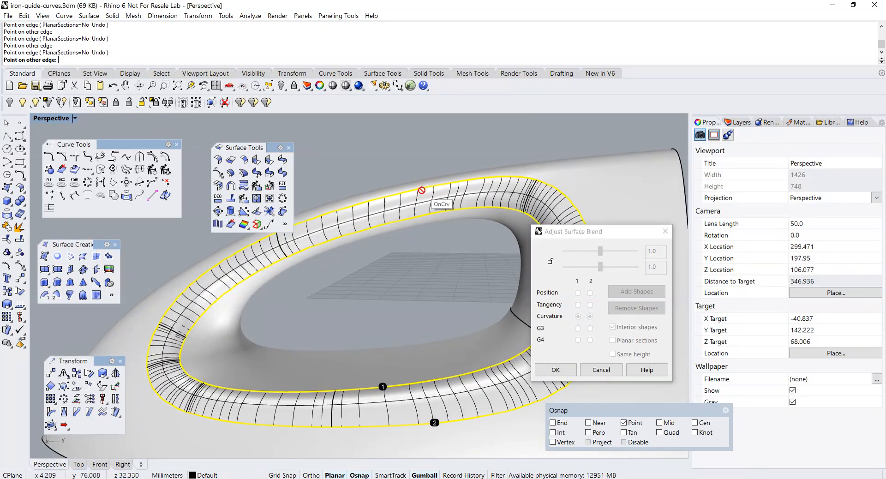
{"action": "left_click", "coordinate": [426, 212]}
{"action": "scroll", "coordinate": [428, 249], "scroll_direction": "down", "scroll_amount": 3}
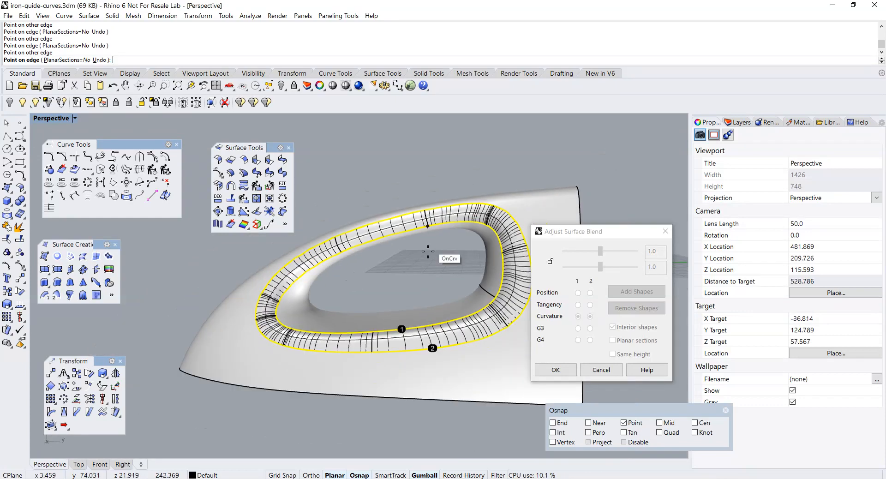
{"action": "right_click_drag", "start_coordinate": [428, 252], "coordinate": [401, 290]}
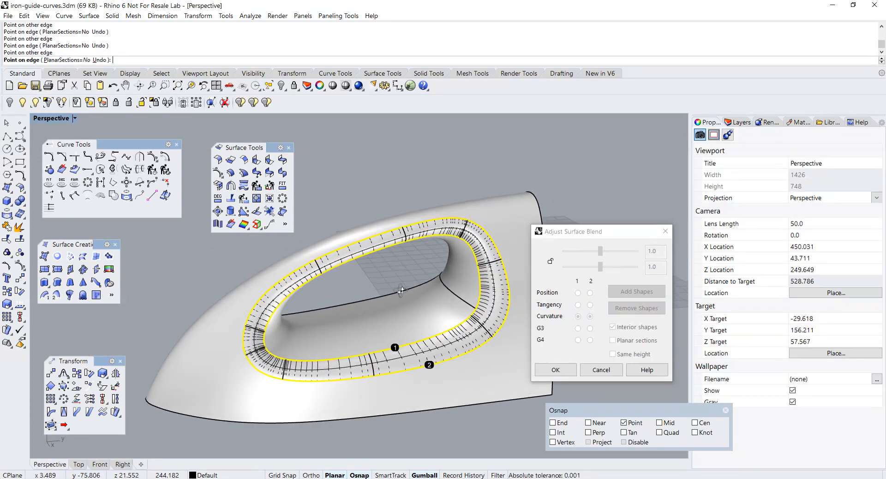
{"action": "left_click", "coordinate": [555, 369]}
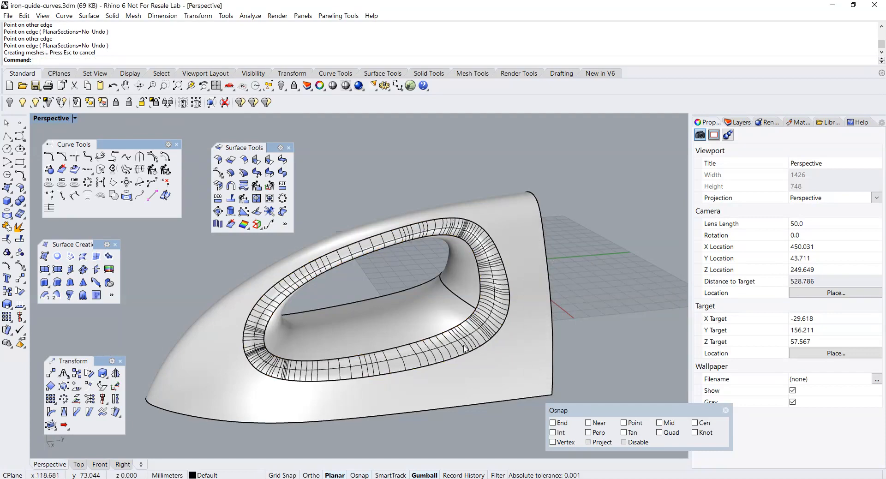
Step: Turn off the isocurve display of the new blend surface and clear the selection
{"action": "left_click", "coordinate": [446, 341]}
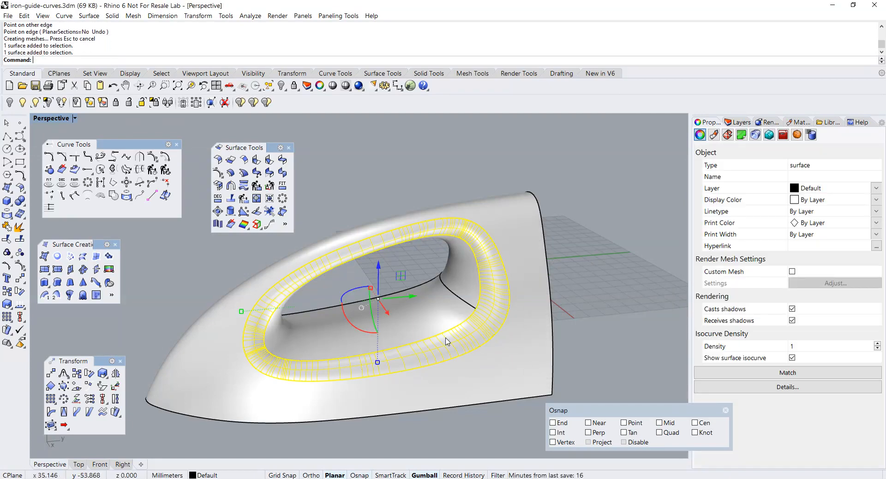
{"action": "left_click", "coordinate": [791, 358]}
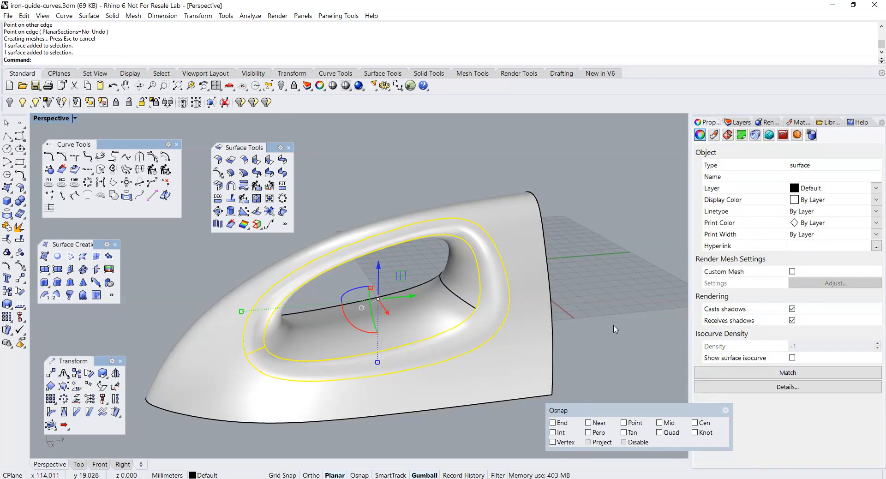
{"action": "left_click", "coordinate": [527, 366], "text": "shift"}
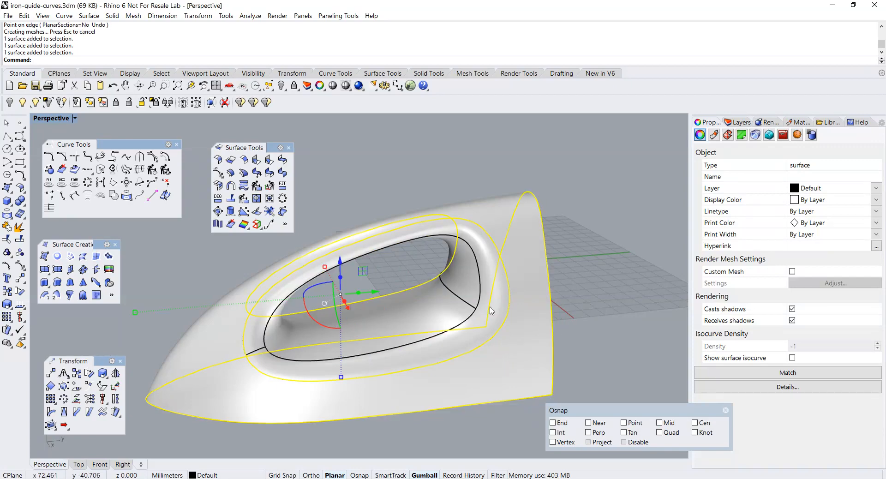
{"action": "key", "text": "Escape"}
Step: Maximize the Right view and draw a corner-to-corner rectangular plane surface enclosing the iron's entire side profile
{"action": "right_click_drag", "start_coordinate": [543, 289], "coordinate": [604, 296]}
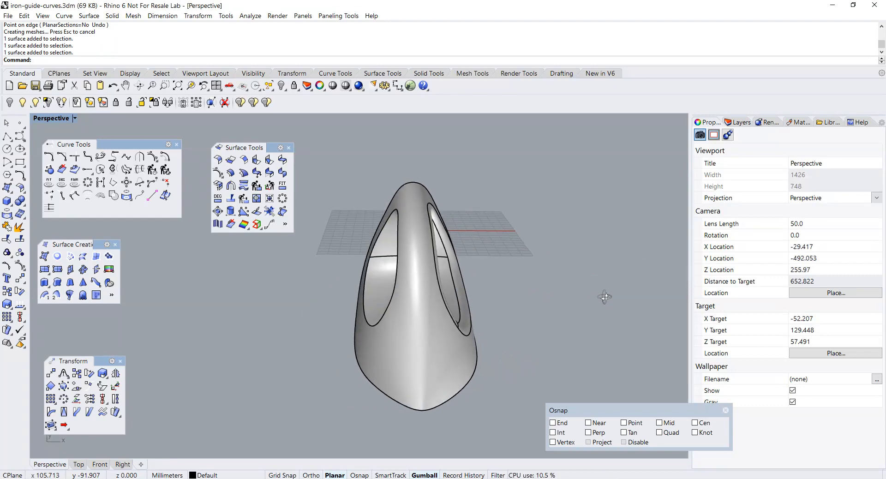
{"action": "double_click", "coordinate": [51, 119]}
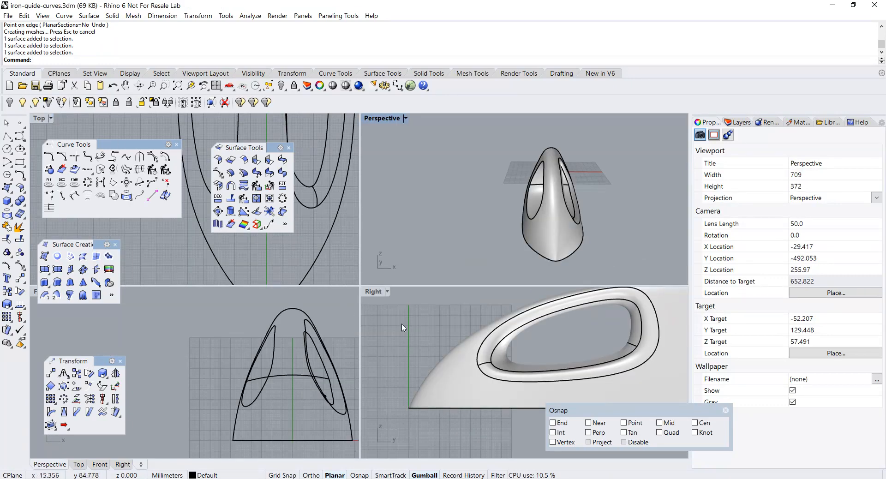
{"action": "double_click", "coordinate": [367, 291]}
{"action": "scroll", "coordinate": [369, 293], "scroll_direction": "down", "scroll_amount": 5}
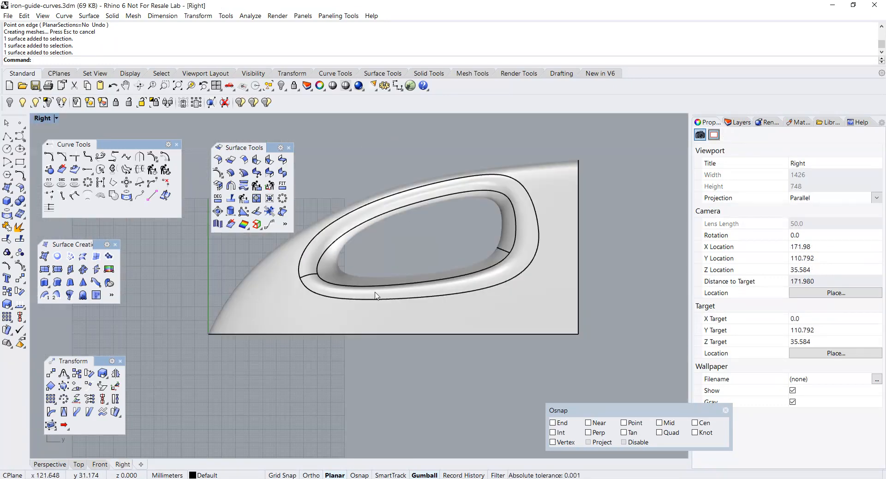
{"action": "right_click_drag", "start_coordinate": [390, 310], "coordinate": [389, 320]}
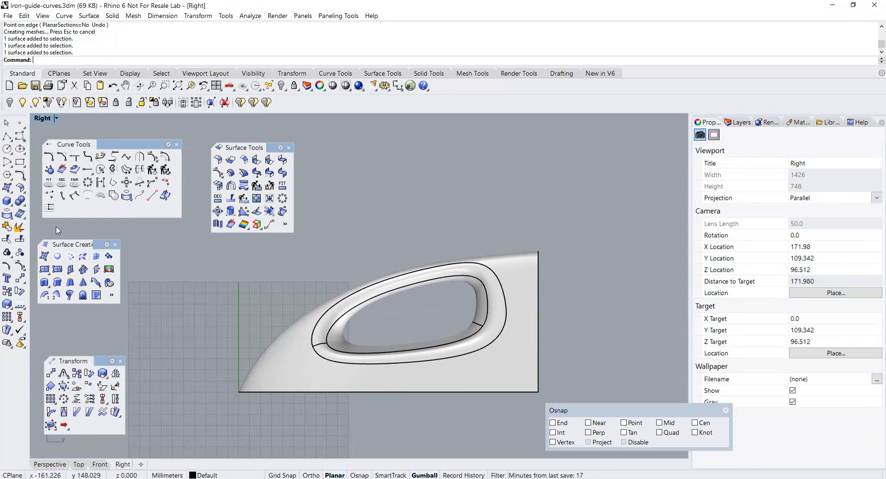
{"action": "left_click", "coordinate": [8, 188]}
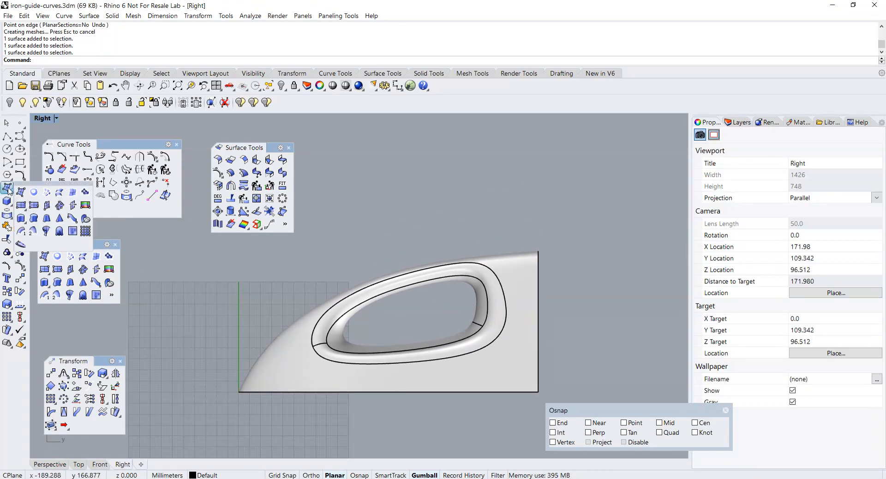
{"action": "left_click", "coordinate": [21, 205]}
{"action": "left_click", "coordinate": [188, 219]}
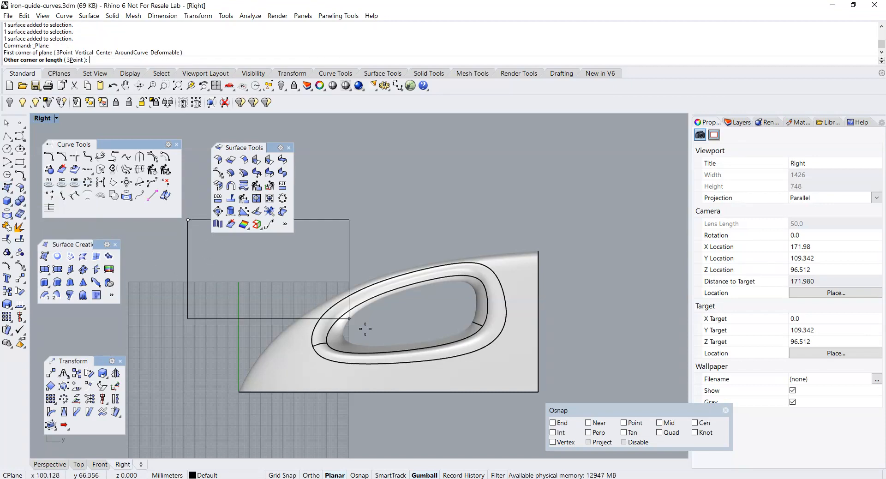
{"action": "left_click", "coordinate": [542, 405]}
{"action": "left_click_drag", "start_coordinate": [559, 410], "coordinate": [598, 412]}
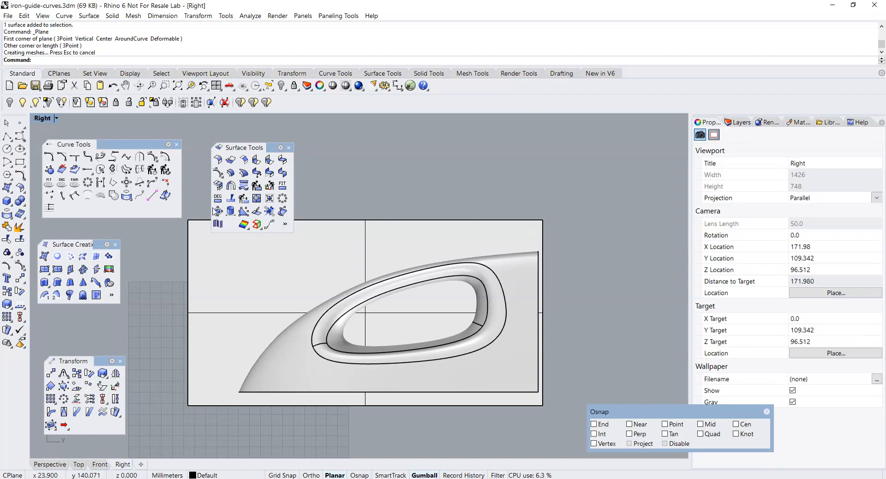
Step: In the Perspective view, trim away one half of the outer body and the opening's inner surface using the plane as cutting object
{"action": "double_click", "coordinate": [42, 118]}
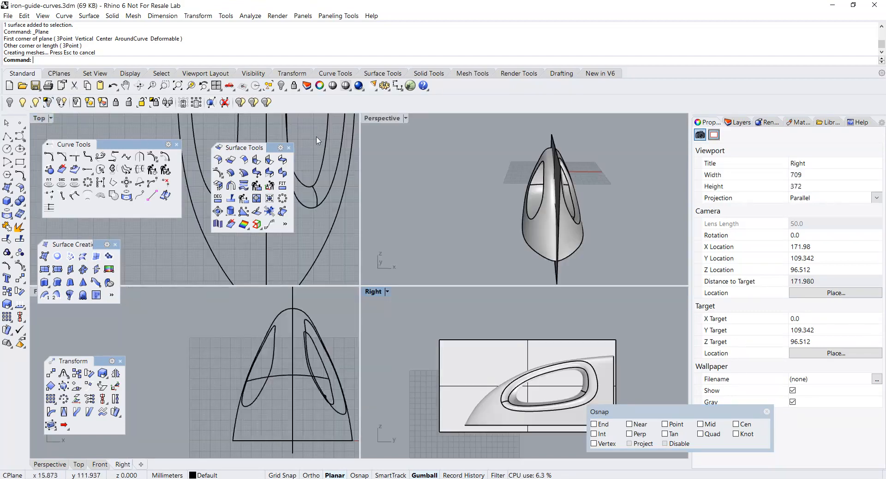
{"action": "double_click", "coordinate": [392, 119]}
{"action": "right_click_drag", "start_coordinate": [398, 205], "coordinate": [409, 225]}
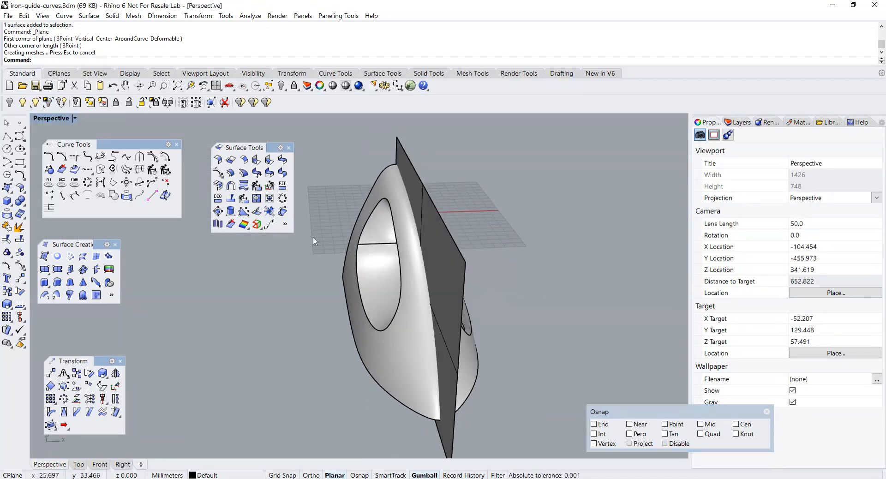
{"action": "left_click", "coordinate": [20, 240]}
{"action": "left_click", "coordinate": [450, 294]}
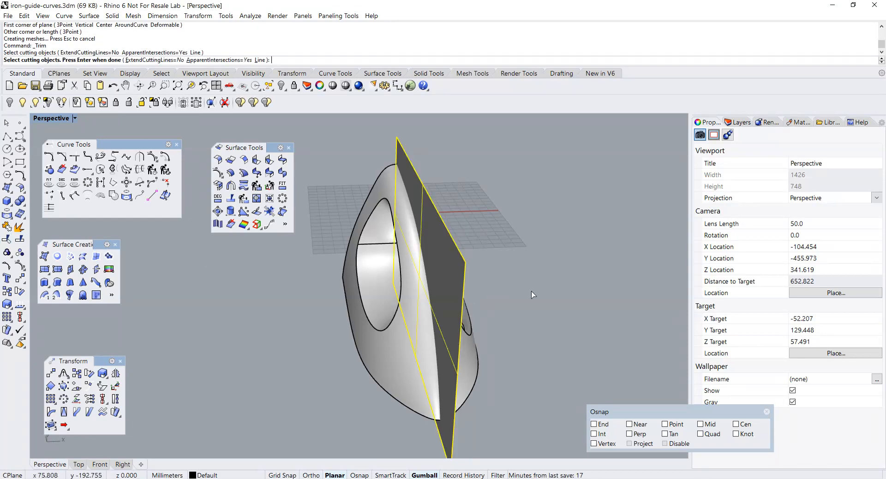
{"action": "key", "text": "Return"}
{"action": "left_click", "coordinate": [381, 373]}
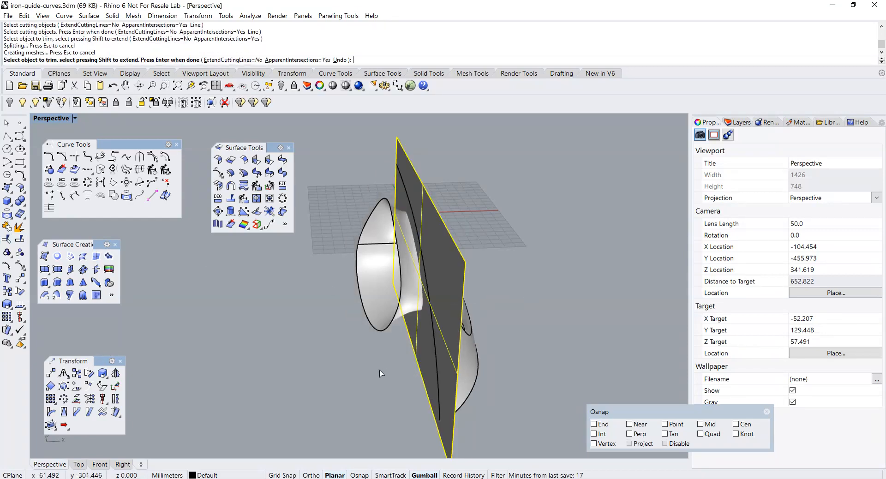
{"action": "left_click", "coordinate": [372, 304]}
{"action": "key", "text": "Return"}
{"action": "right_click_drag", "start_coordinate": [405, 317], "coordinate": [326, 317]}
{"action": "left_click", "coordinate": [326, 318]}
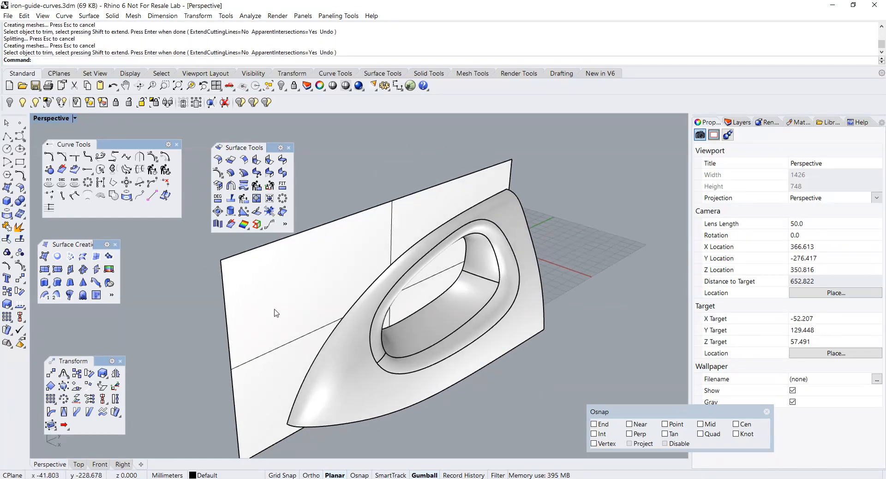
Step: Delete the rectangular cutting plane running through the iron's centre
{"action": "key", "text": "Delete"}
{"action": "right_click_drag", "start_coordinate": [272, 313], "coordinate": [306, 343]}
{"action": "mouse_move", "coordinate": [306, 343]}
{"action": "right_mouse_down"}
{"action": "mouse_move", "coordinate": [317, 319]}
{"action": "mouse_move", "coordinate": [310, 328]}
{"action": "right_mouse_up"}
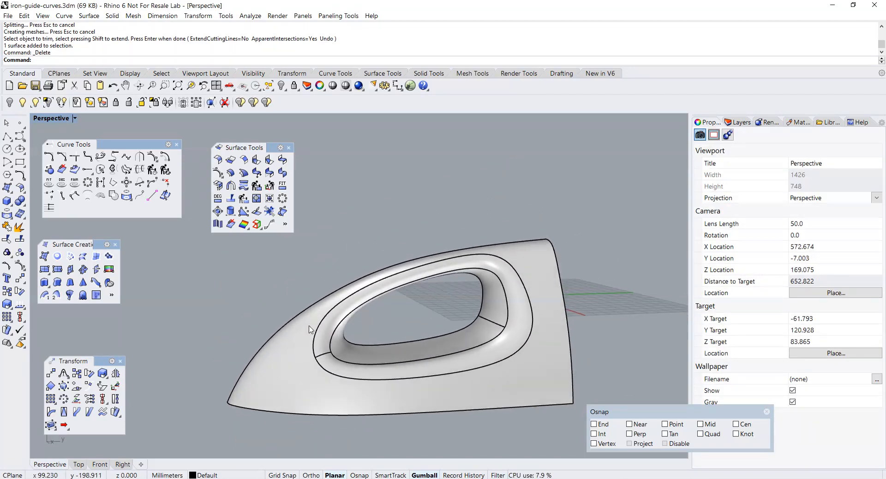
Step: Join the remaining half's outer body, rim blend surface and inner opening surface into one polysurface
{"action": "scroll", "coordinate": [286, 327], "scroll_direction": "down", "scroll_amount": 2}
{"action": "left_click", "coordinate": [7, 228]}
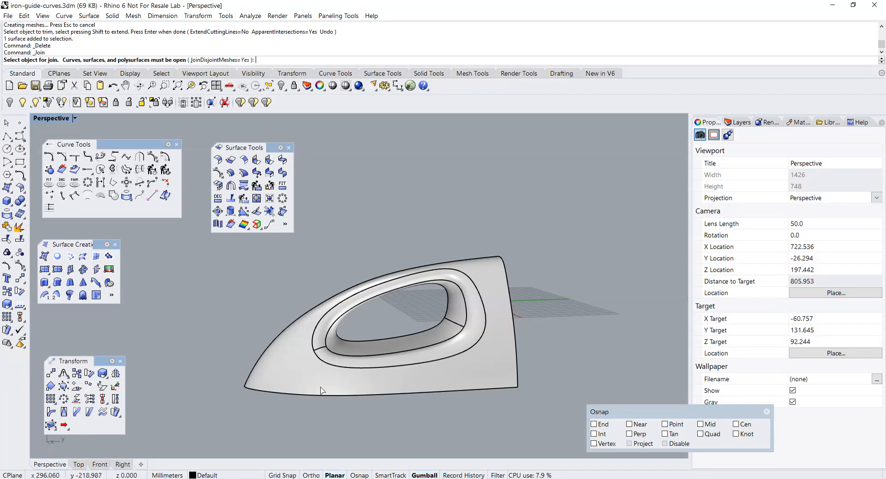
{"action": "left_click", "coordinate": [300, 382]}
{"action": "left_click", "coordinate": [323, 359]}
{"action": "left_click", "coordinate": [337, 354]}
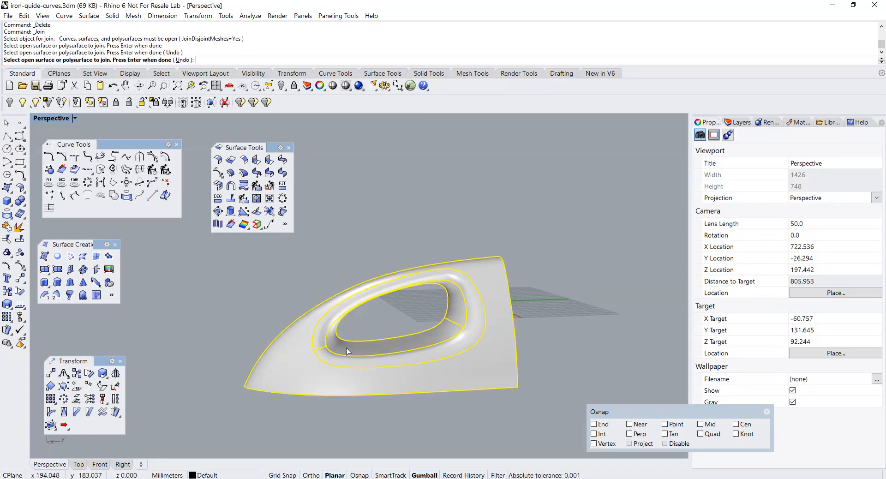
{"action": "key", "text": "Return"}
Step: Mirror a copy of the half body across the iron's central plane, starting from the End snap at the nose tip
{"action": "right_click_drag", "start_coordinate": [347, 352], "coordinate": [384, 350]}
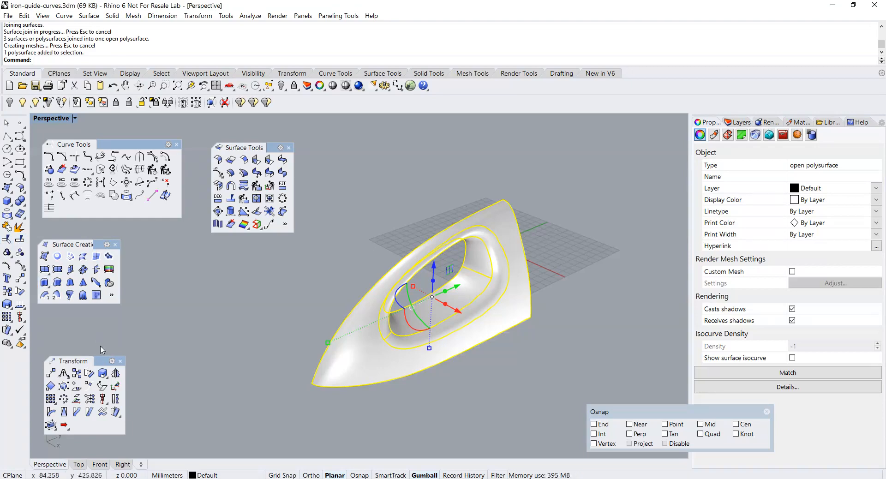
{"action": "left_click", "coordinate": [115, 374]}
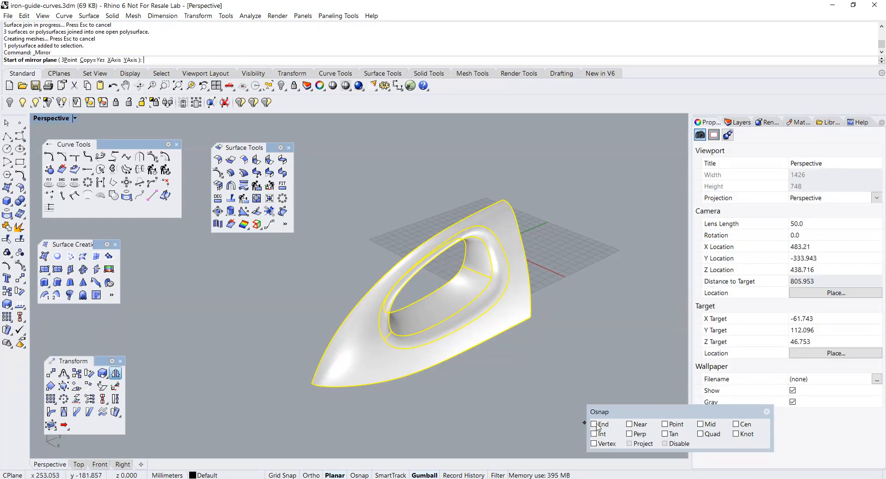
{"action": "left_click", "coordinate": [299, 388]}
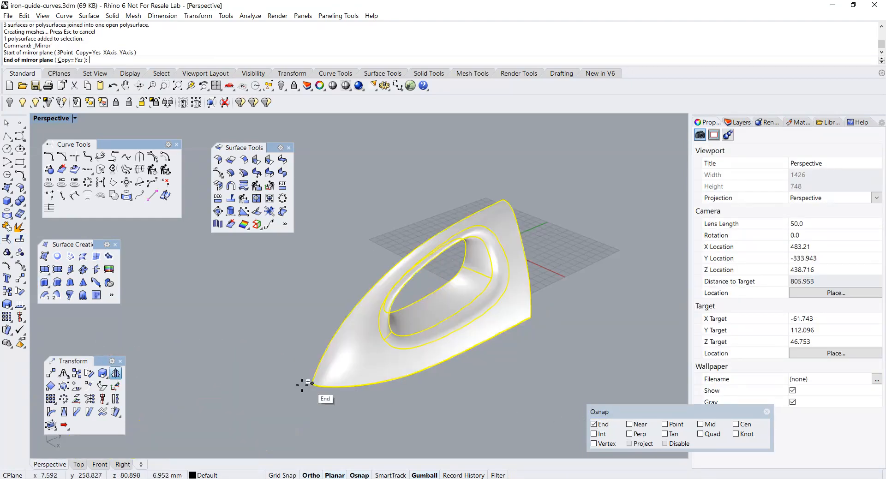
{"action": "left_click", "coordinate": [300, 391]}
{"action": "key", "text": "Escape"}
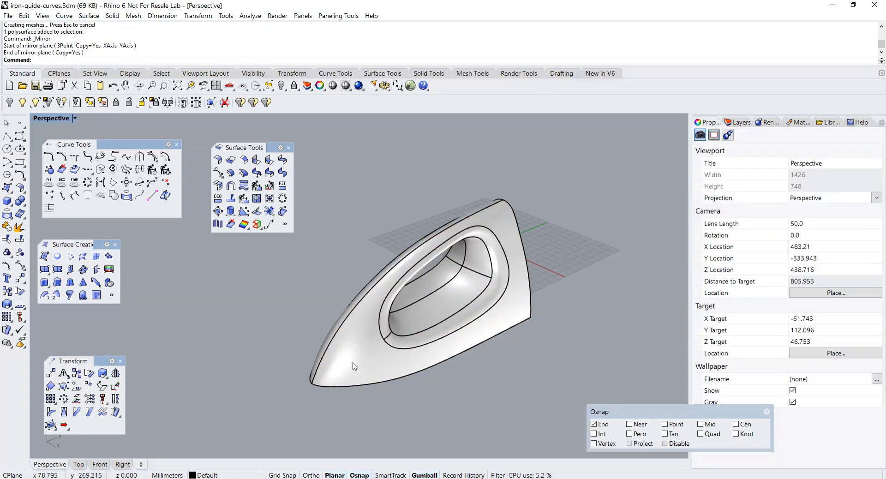
Step: Join the original half and its mirrored copy into one polysurface
{"action": "right_click_drag", "start_coordinate": [354, 366], "coordinate": [339, 354]}
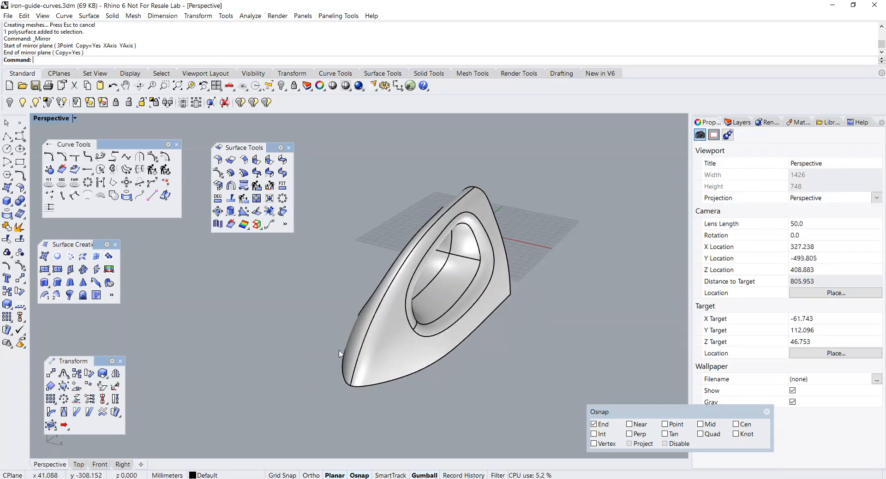
{"action": "left_click", "coordinate": [7, 227]}
{"action": "left_click", "coordinate": [398, 339]}
{"action": "key", "text": "Return"}
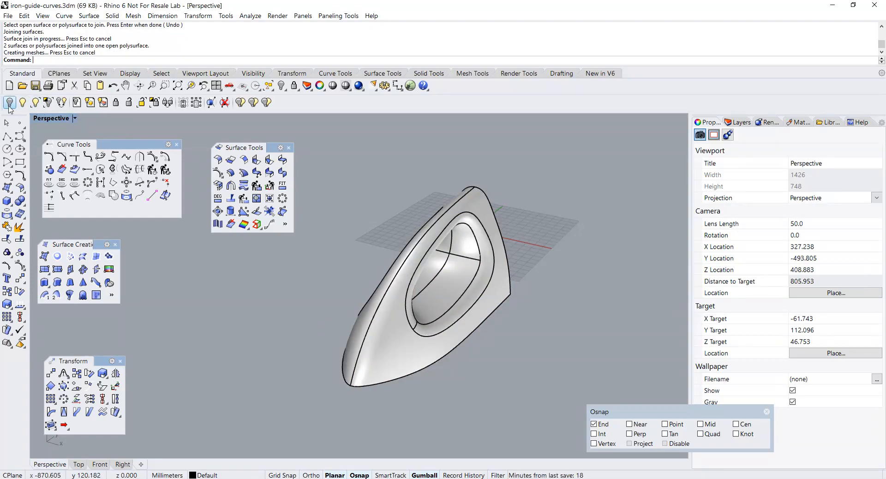
Step: Show all hidden guide curves and leave nothing selected
{"action": "left_click", "coordinate": [9, 102]}
{"action": "right_click_drag", "start_coordinate": [286, 295], "coordinate": [234, 305]}
{"action": "right_click_drag", "start_coordinate": [397, 339], "coordinate": [373, 295]}
{"action": "left_click", "coordinate": [437, 366]}
{"action": "key", "text": "Escape"}
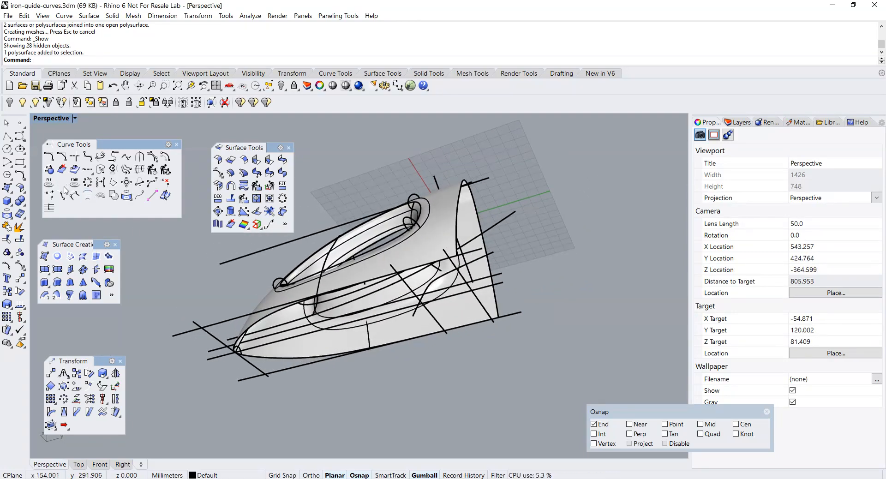
Step: Loft a base surface between the two lower polysurface edges with the Normal style and no simplification
{"action": "left_click", "coordinate": [8, 188]}
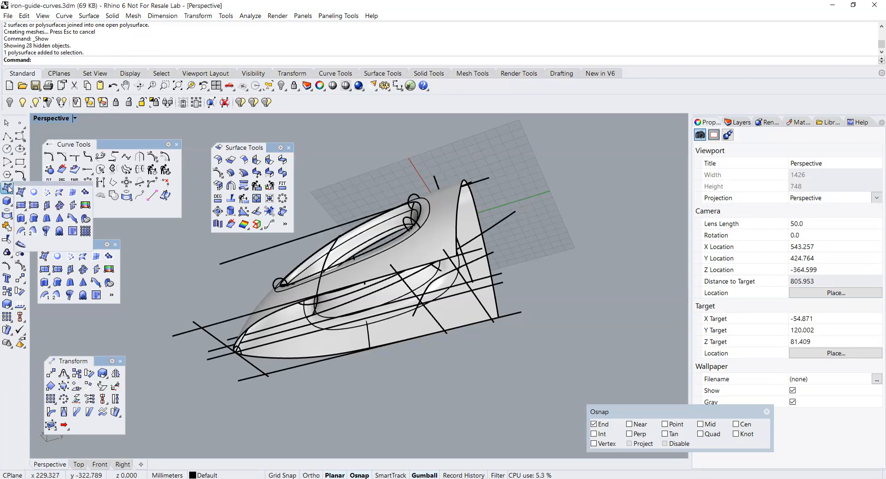
{"action": "left_click", "coordinate": [59, 192]}
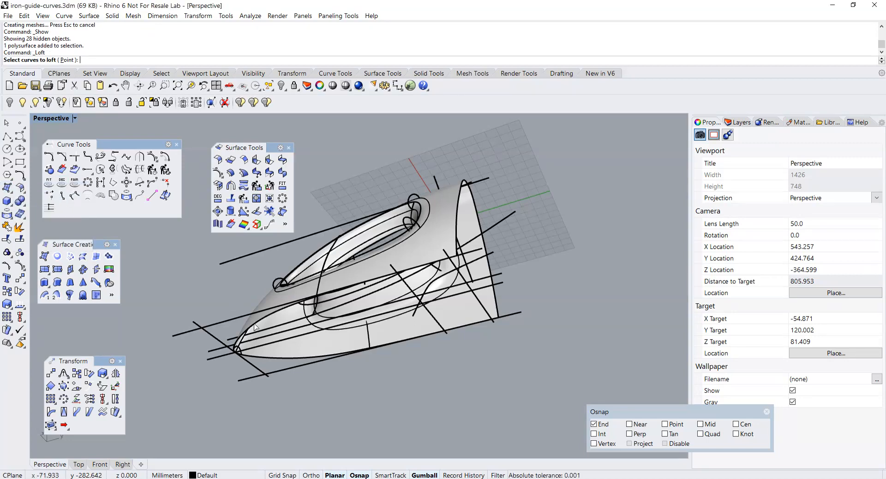
{"action": "left_click", "coordinate": [275, 331]}
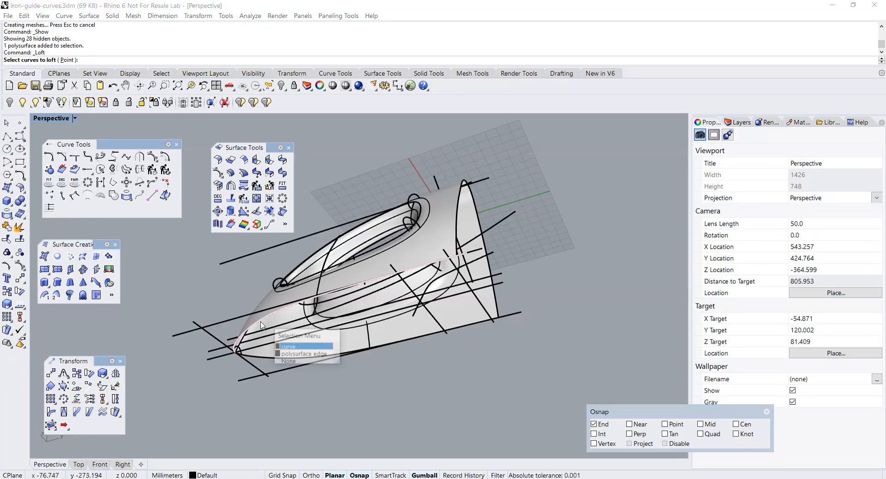
{"action": "left_click", "coordinate": [295, 358]}
{"action": "left_click", "coordinate": [307, 363]}
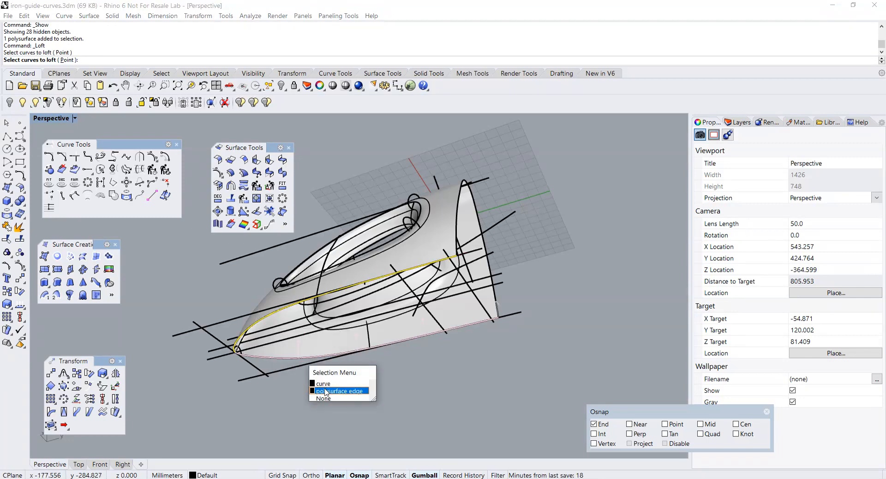
{"action": "left_click", "coordinate": [326, 391]}
{"action": "key", "text": "Return"}
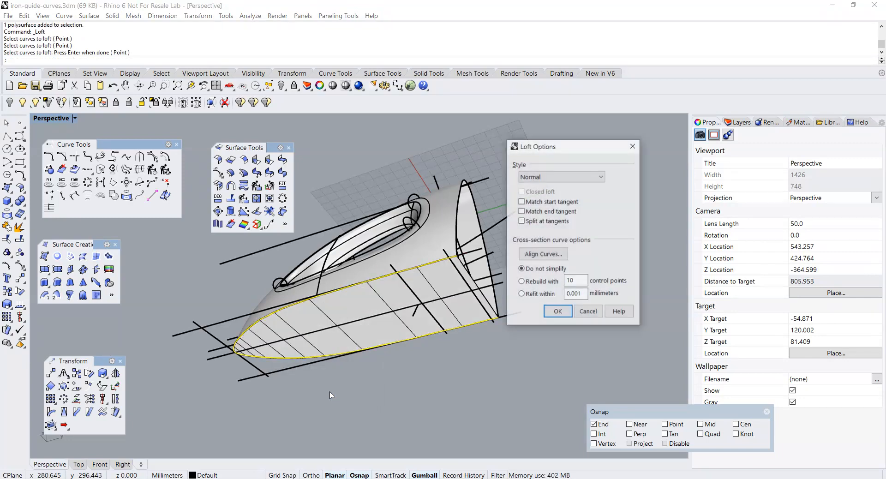
{"action": "left_click", "coordinate": [555, 312]}
Step: Cap the open rear of the iron with a planar surface built from the two rear polysurface edges and the base's rear edge
{"action": "right_click_drag", "start_coordinate": [544, 318], "coordinate": [471, 321]}
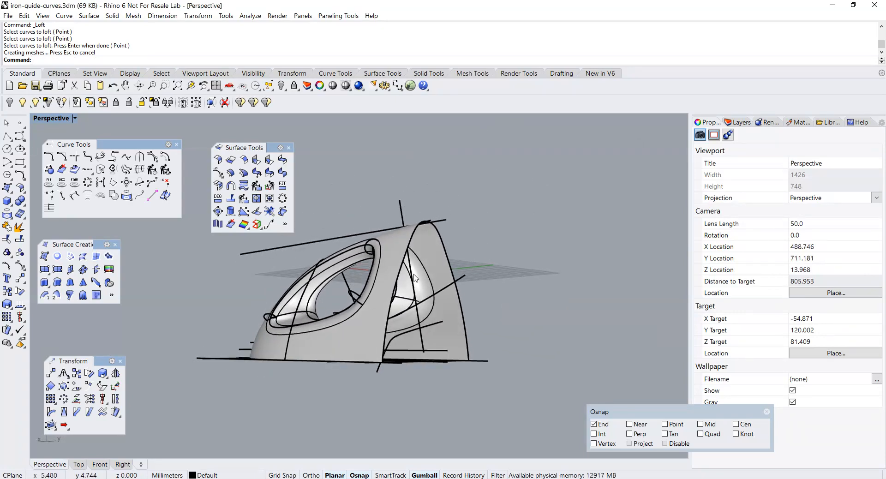
{"action": "right_click_drag", "start_coordinate": [413, 277], "coordinate": [407, 289]}
{"action": "right_click_drag", "start_coordinate": [491, 312], "coordinate": [506, 302]}
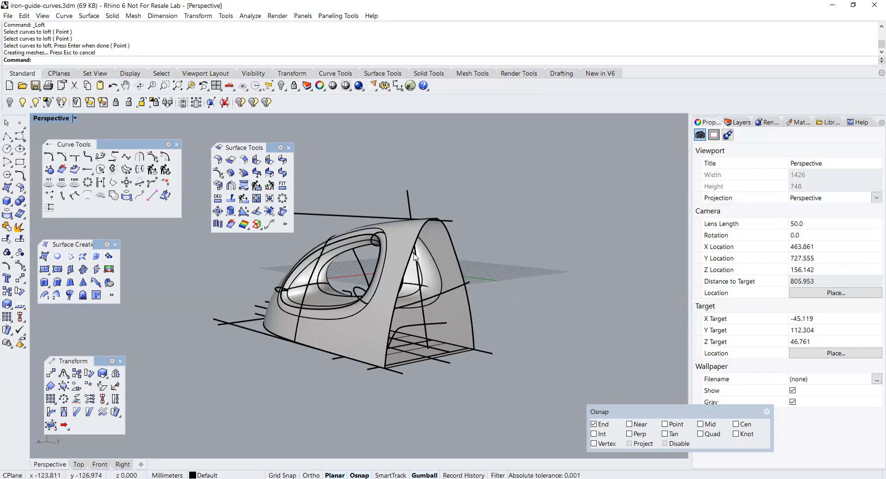
{"action": "mouse_move", "coordinate": [413, 257]}
{"action": "right_mouse_down"}
{"action": "mouse_move", "coordinate": [456, 253]}
{"action": "mouse_move", "coordinate": [421, 257]}
{"action": "right_mouse_up"}
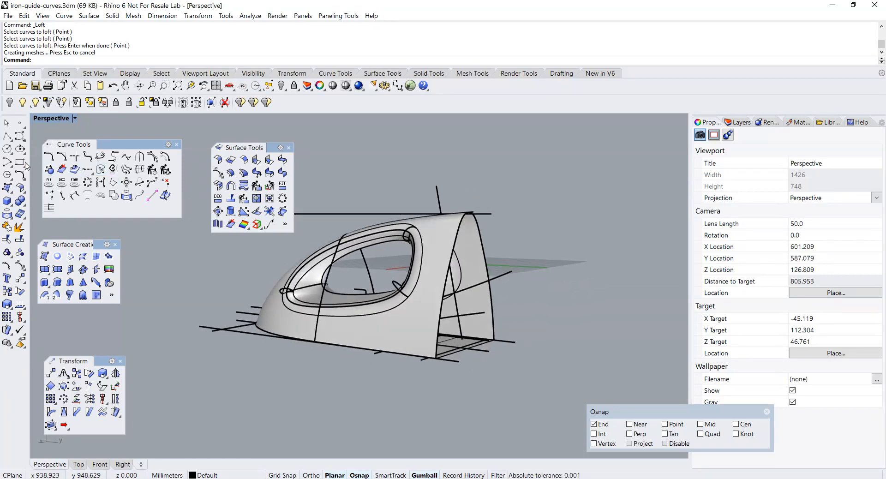
{"action": "left_click", "coordinate": [10, 189]}
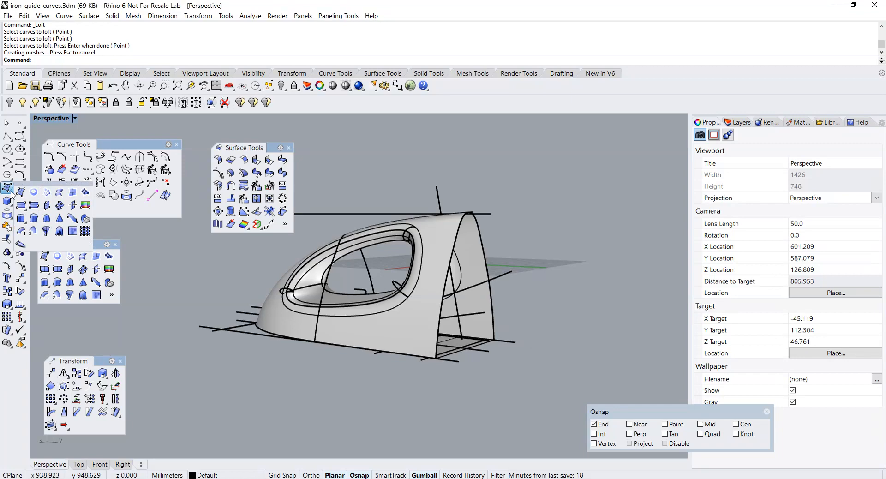
{"action": "left_click", "coordinate": [34, 193]}
{"action": "left_click", "coordinate": [458, 243]}
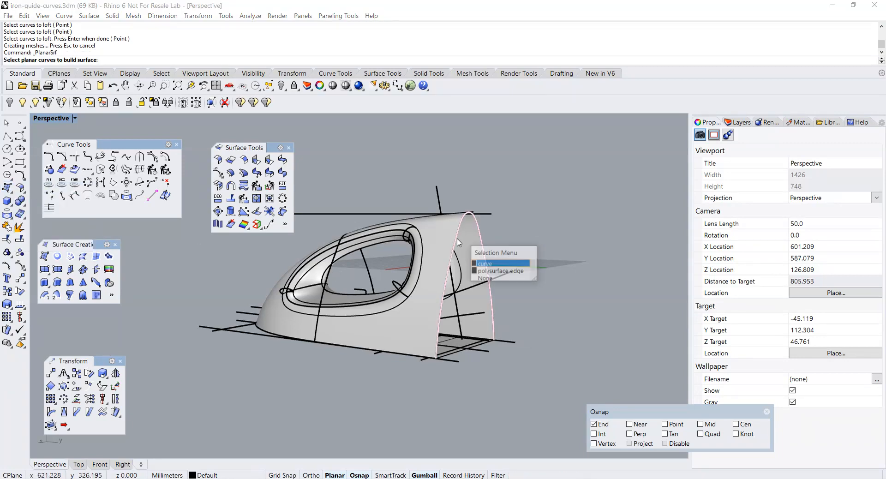
{"action": "left_click", "coordinate": [488, 272]}
{"action": "left_click", "coordinate": [487, 252]}
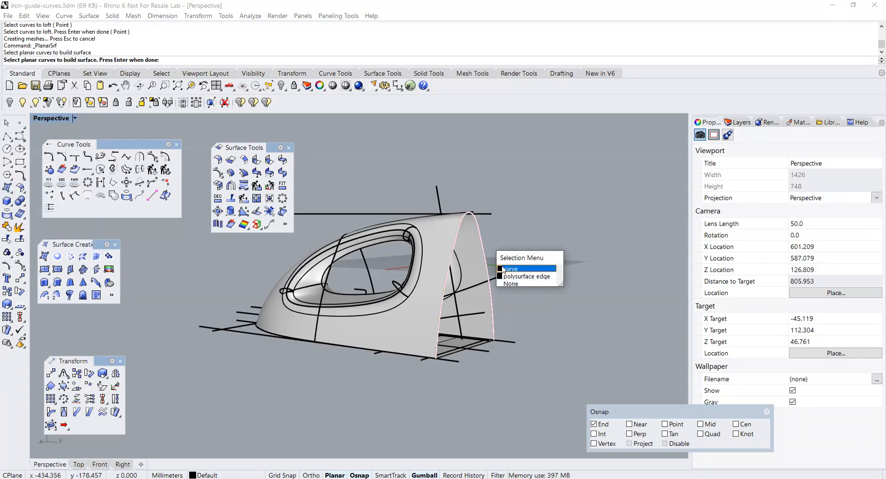
{"action": "left_click", "coordinate": [509, 277]}
{"action": "scroll", "coordinate": [488, 350], "scroll_direction": "up", "scroll_amount": 4}
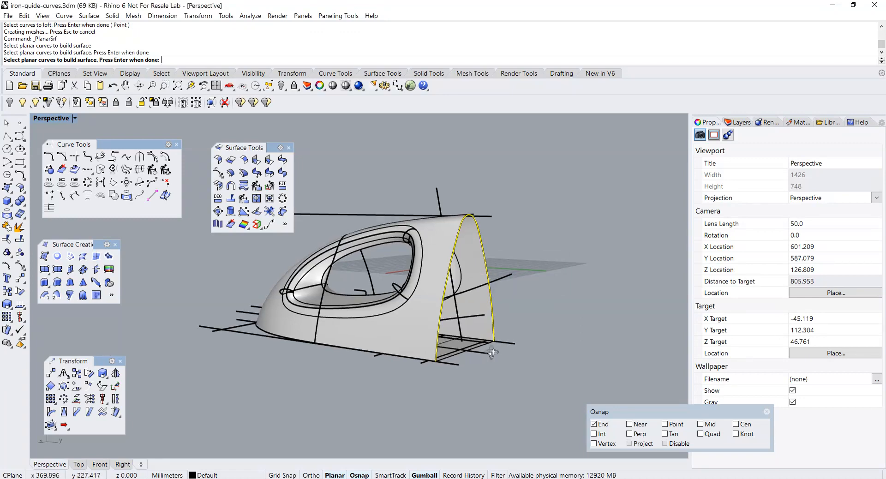
{"action": "key", "text": "Return"}
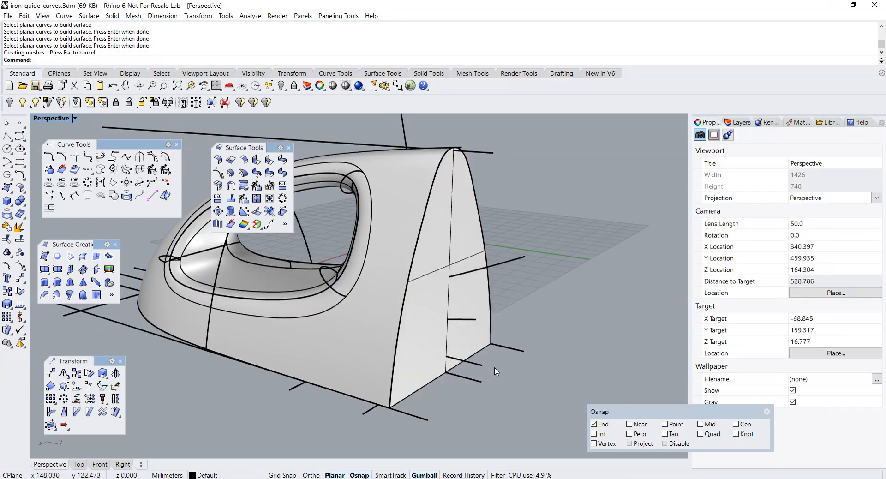
Step: Join the rear cap, the outer body and the base into one closed polysurface
{"action": "scroll", "coordinate": [494, 369], "scroll_direction": "down", "scroll_amount": 4}
{"action": "right_click_drag", "start_coordinate": [458, 356], "coordinate": [442, 263]}
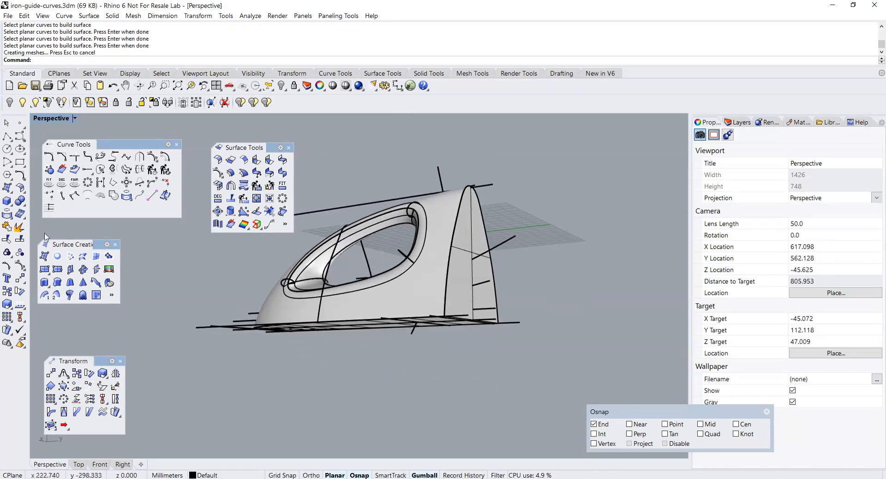
{"action": "left_click", "coordinate": [6, 226]}
{"action": "left_click", "coordinate": [452, 272]}
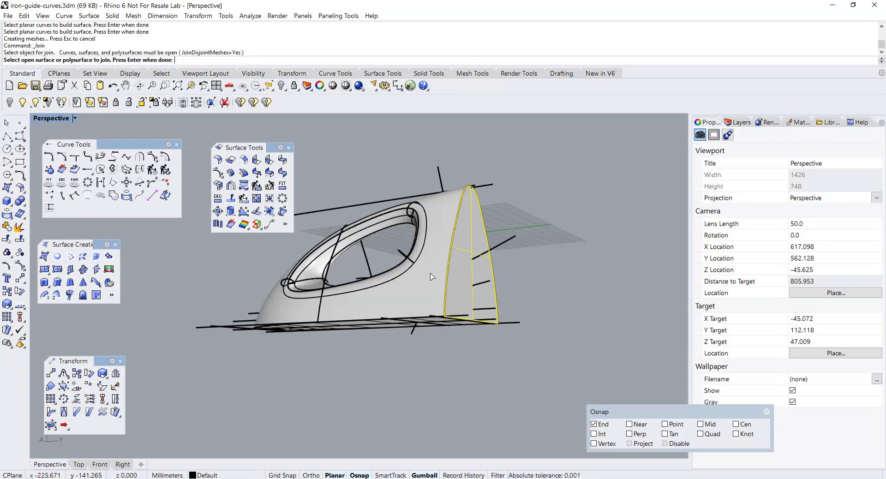
{"action": "left_click", "coordinate": [430, 276]}
{"action": "right_click_drag", "start_coordinate": [429, 275], "coordinate": [498, 332]}
{"action": "key", "text": "Return"}
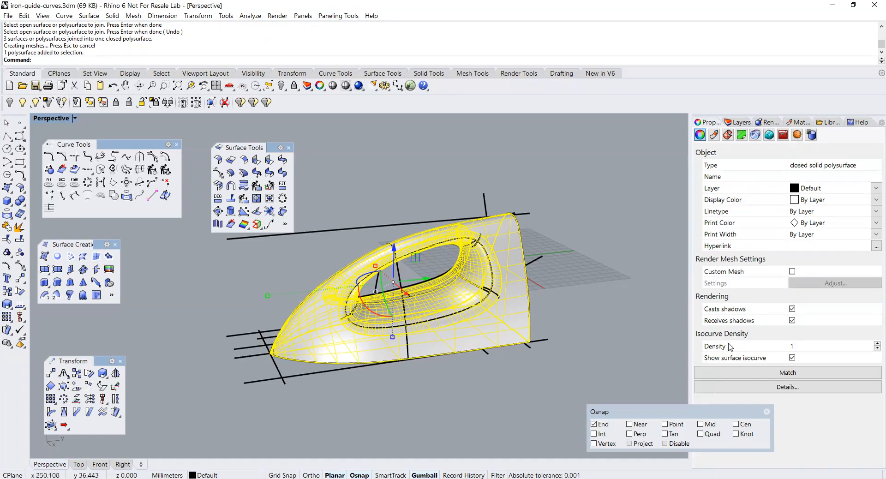
Step: Turn off the surface isocurve display of the joined iron, isolate it from the guide curves and clear the selection
{"action": "left_click", "coordinate": [792, 357]}
{"action": "right_click_drag", "start_coordinate": [466, 348], "coordinate": [427, 365]}
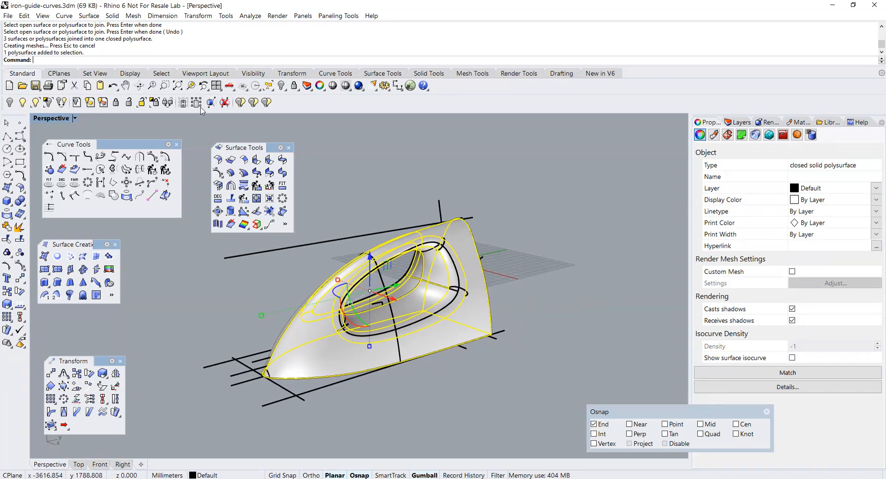
{"action": "left_click", "coordinate": [54, 103]}
{"action": "left_click", "coordinate": [280, 264]}
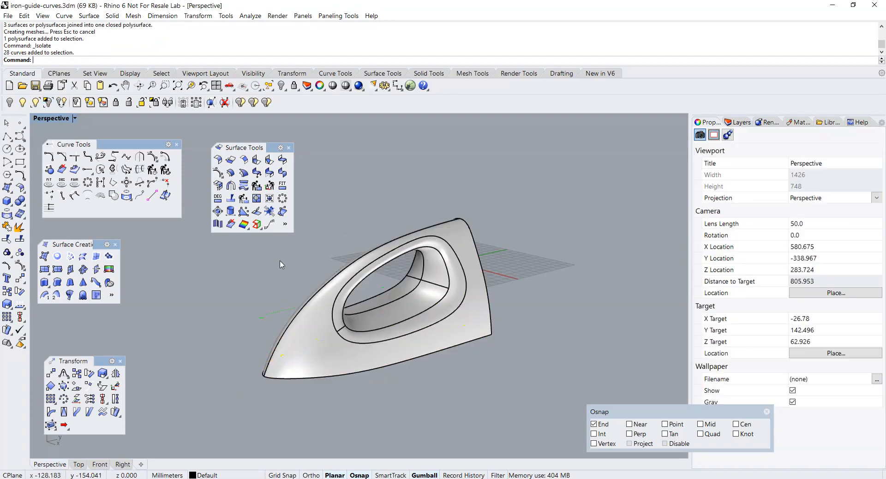
Step: Measure the volume of the closed iron body
{"action": "left_click", "coordinate": [308, 324]}
{"action": "right_click_drag", "start_coordinate": [310, 325], "coordinate": [346, 316]}
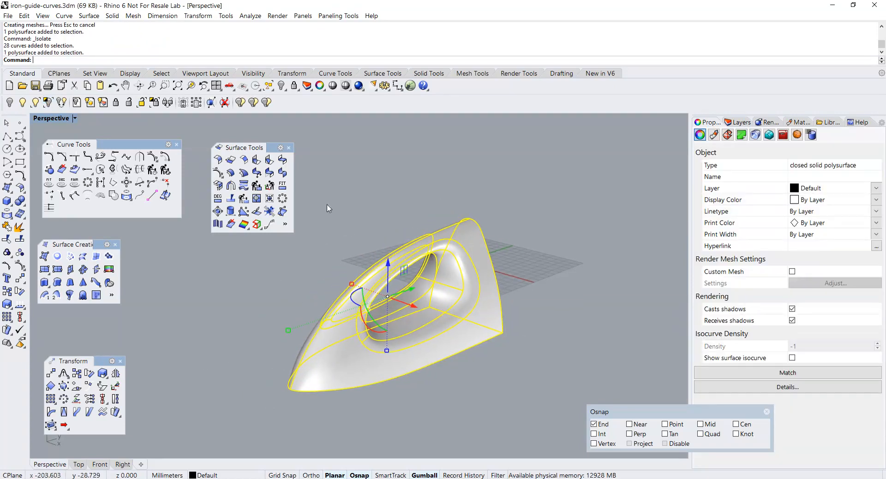
{"action": "left_click", "coordinate": [250, 16]}
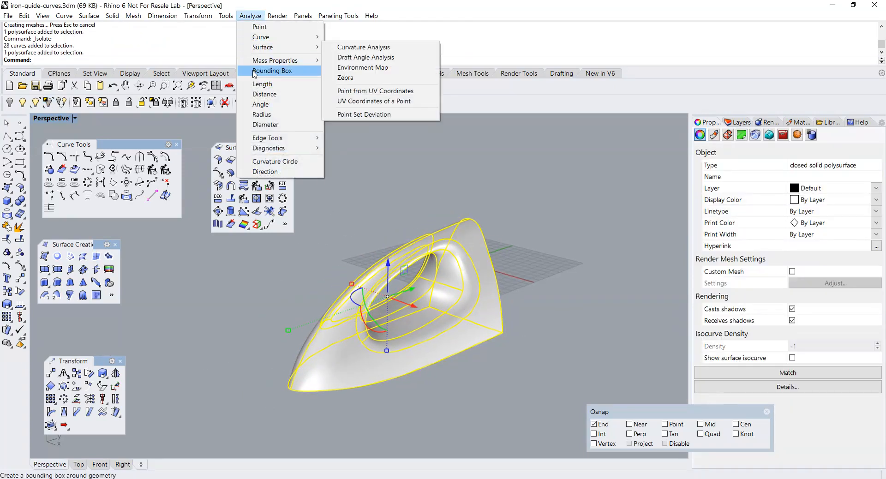
{"action": "mouse_move", "coordinate": [253, 64]}
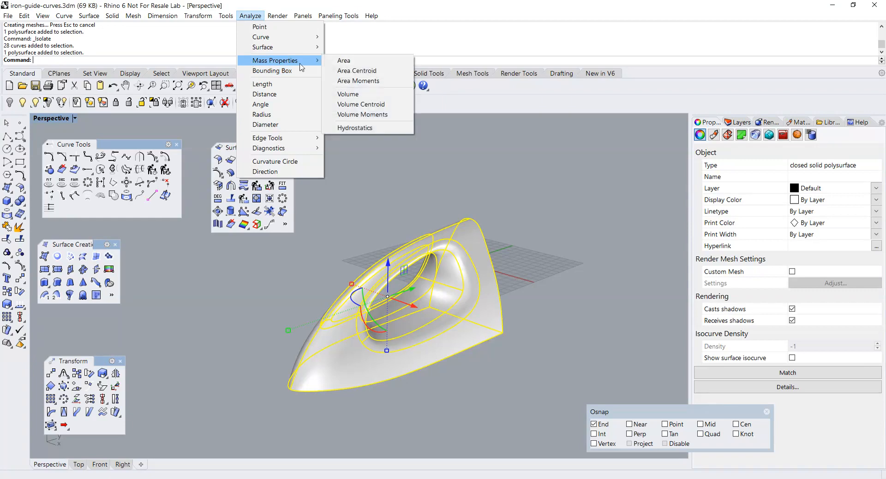
{"action": "left_click", "coordinate": [353, 95]}
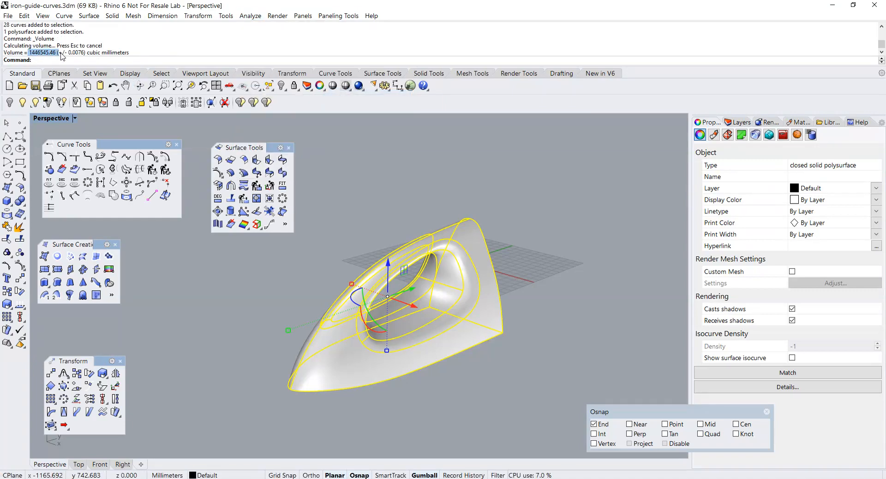
{"action": "left_click", "coordinate": [418, 199]}
Step: Run an environment map analysis on the closed iron body, inspect its reflections around the handle opening, and close the analysis
{"action": "right_click_drag", "start_coordinate": [405, 197], "coordinate": [391, 242]}
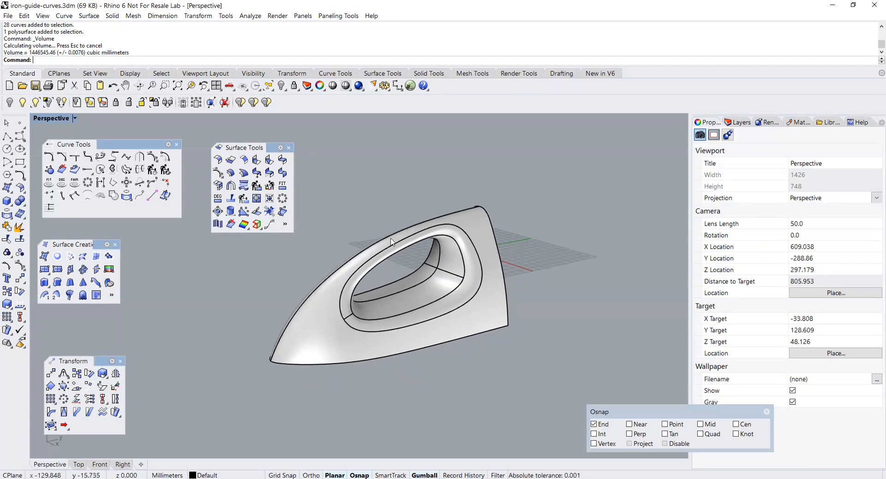
{"action": "left_click", "coordinate": [339, 305]}
{"action": "left_click", "coordinate": [250, 17]}
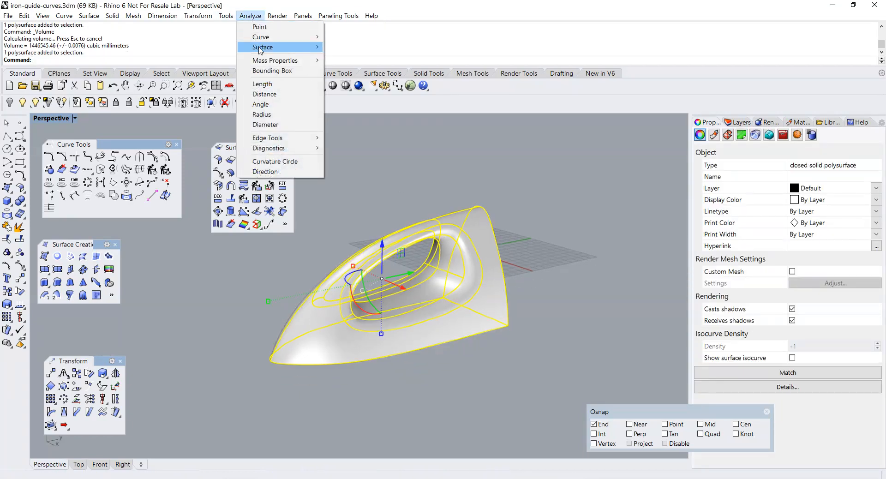
{"action": "mouse_move", "coordinate": [272, 47]}
{"action": "left_click", "coordinate": [363, 68]}
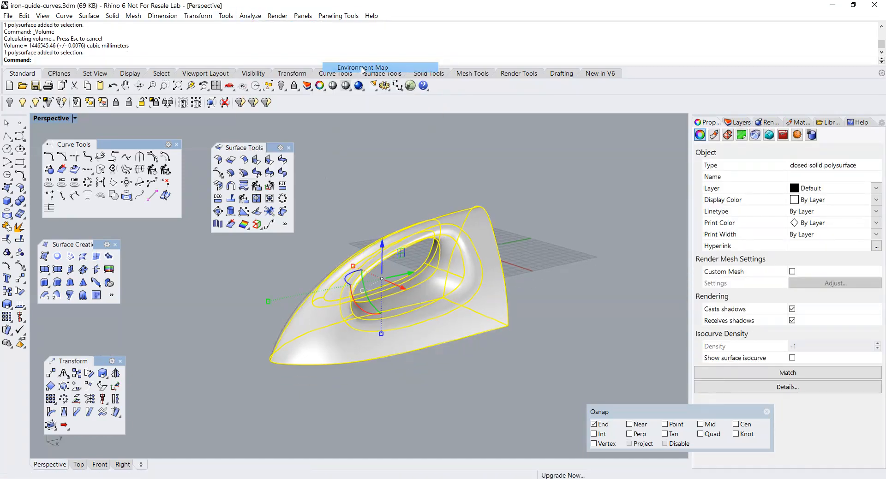
{"action": "right_click_drag", "start_coordinate": [345, 252], "coordinate": [253, 267]}
{"action": "scroll", "coordinate": [405, 271], "scroll_direction": "down", "scroll_amount": 2}
{"action": "scroll", "coordinate": [404, 299], "scroll_direction": "up", "scroll_amount": 4}
{"action": "left_click", "coordinate": [193, 248]}
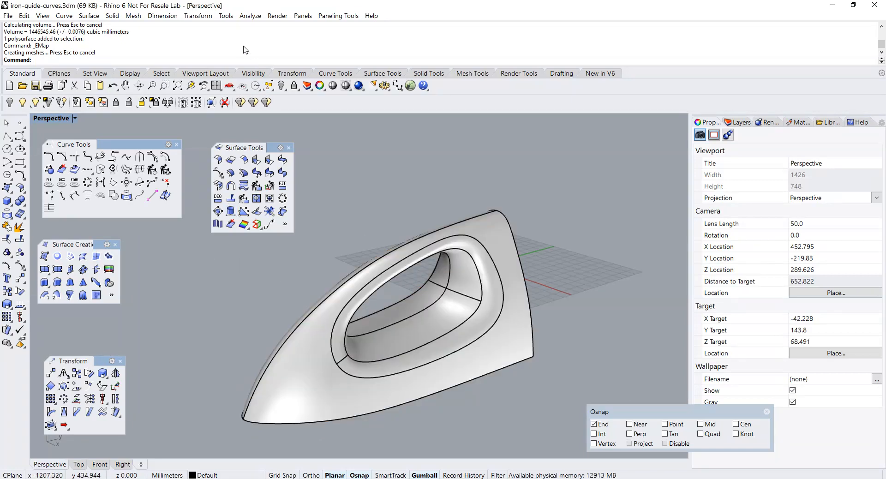
Step: Start a zebra stripe analysis on the closed iron body
{"action": "left_click", "coordinate": [250, 15]}
{"action": "left_click", "coordinate": [341, 77]}
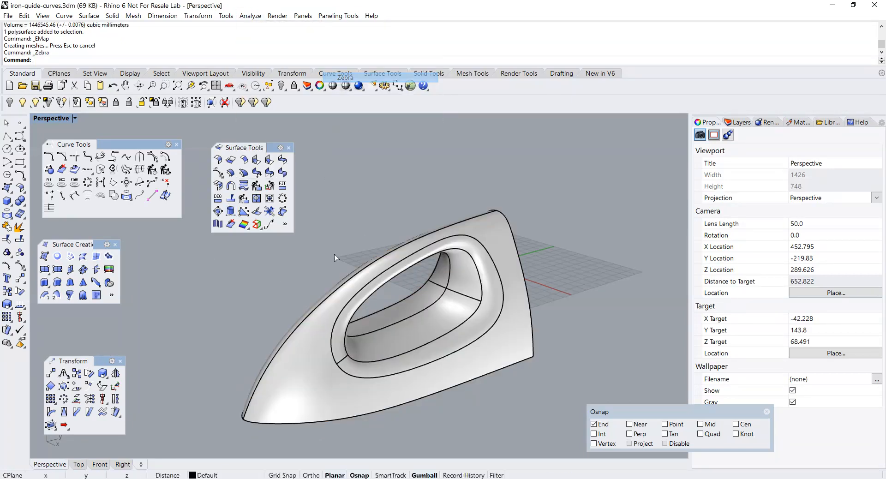
{"action": "left_click", "coordinate": [326, 361]}
{"action": "key", "text": "Return"}
Step: Examine how the zebra stripes flow across the seams between the handle opening's blend and the outer body from several angles
{"action": "scroll", "coordinate": [414, 367], "scroll_direction": "up", "scroll_amount": 6}
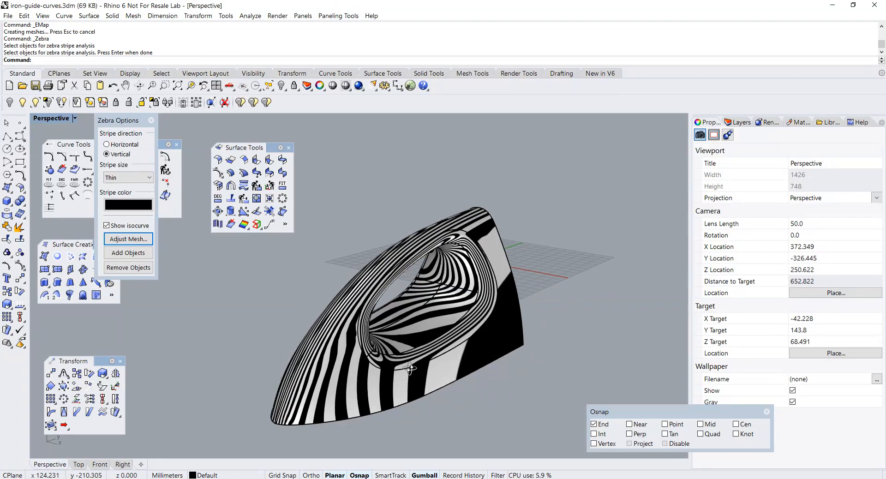
{"action": "scroll", "coordinate": [417, 365], "scroll_direction": "up", "scroll_amount": 4}
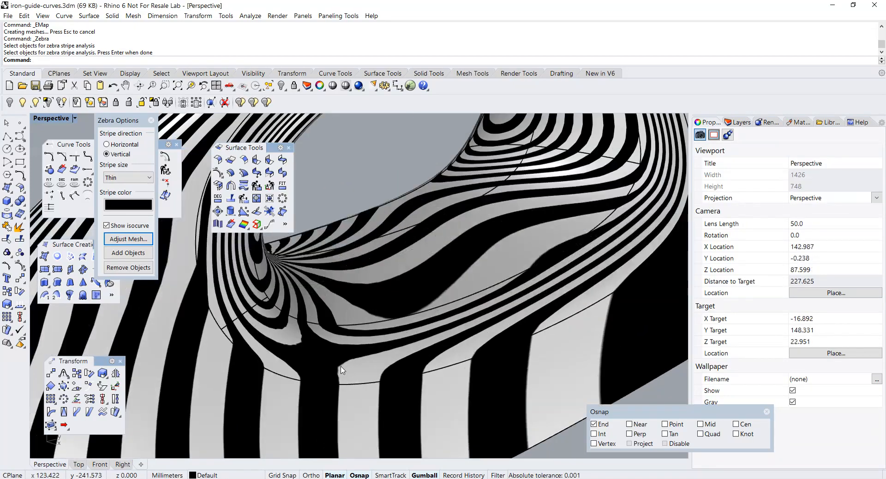
{"action": "scroll", "coordinate": [522, 273], "scroll_direction": "down", "scroll_amount": 4}
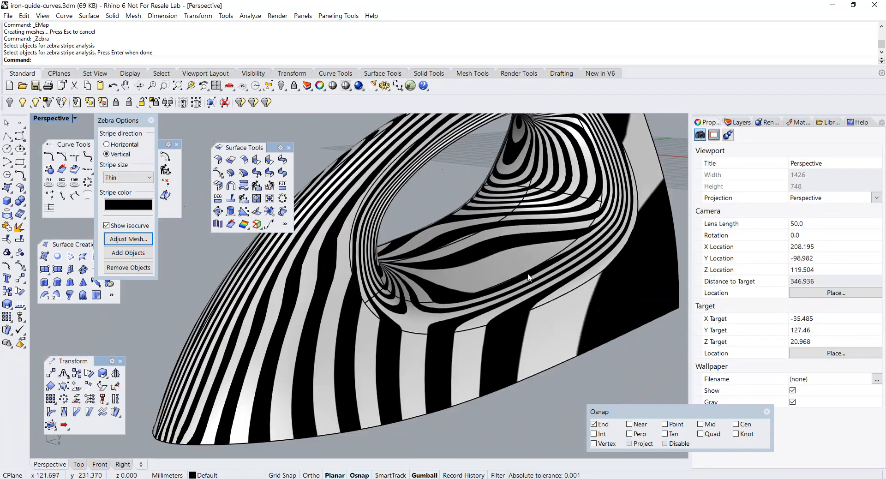
{"action": "right_click_drag", "start_coordinate": [521, 276], "coordinate": [467, 303]}
{"action": "right_click_drag", "start_coordinate": [348, 355], "coordinate": [423, 358]}
{"action": "scroll", "coordinate": [458, 318], "scroll_direction": "down", "scroll_amount": 4}
{"action": "right_click_drag", "start_coordinate": [458, 318], "coordinate": [459, 288]}
{"action": "scroll", "coordinate": [582, 193], "scroll_direction": "up", "scroll_amount": 8}
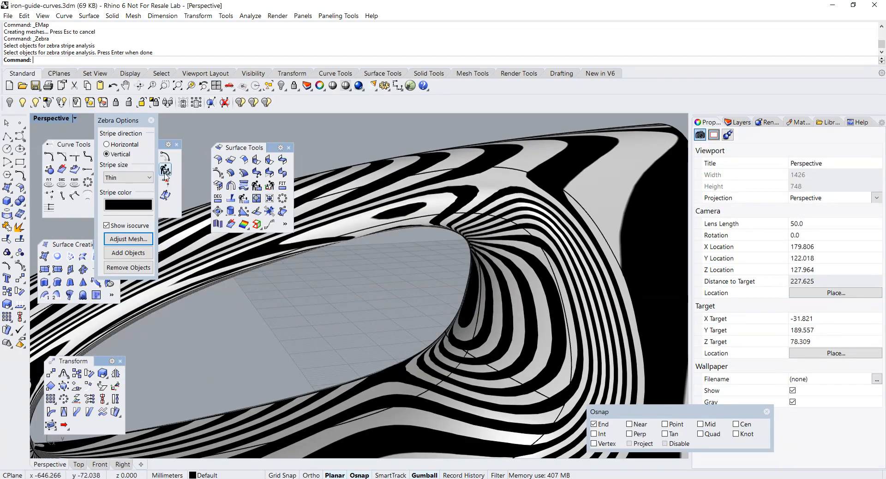
Step: Update the zebra analysis mesh through its detailed mesh options, review the stripes over the whole iron, and end the analysis
{"action": "left_click", "coordinate": [128, 238]}
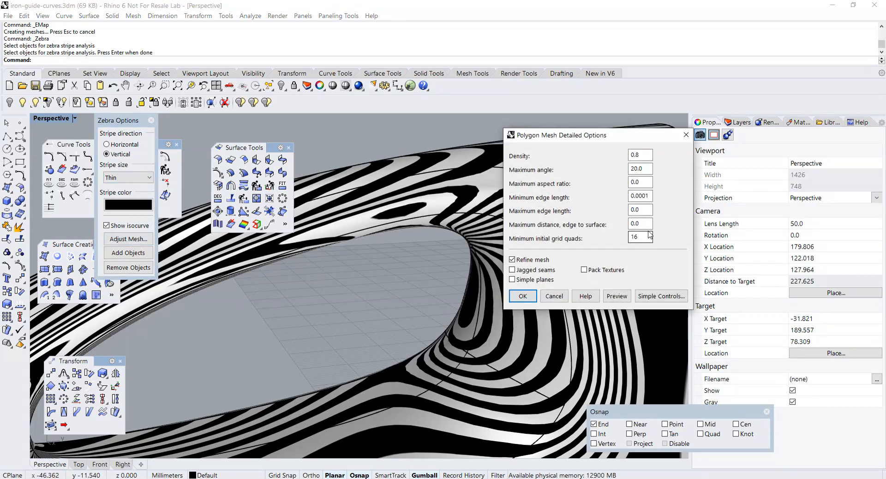
{"action": "key", "text": "Return"}
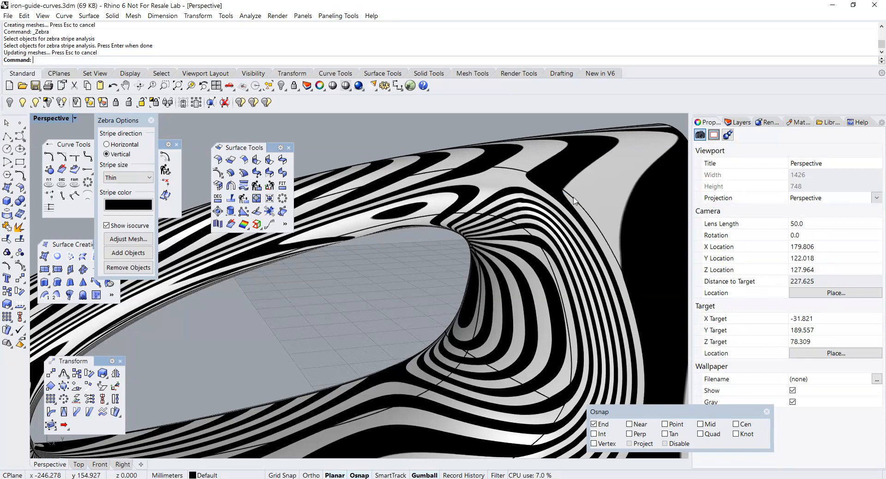
{"action": "scroll", "coordinate": [573, 198], "scroll_direction": "down", "scroll_amount": 8}
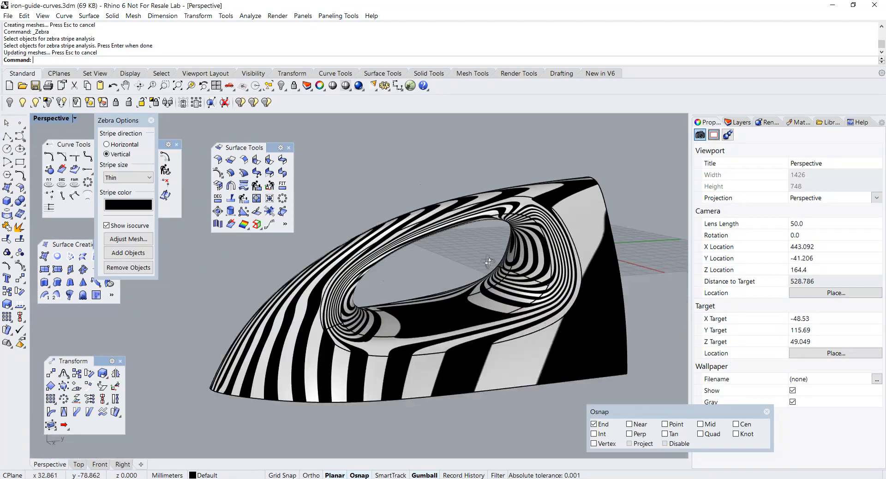
{"action": "right_click_drag", "start_coordinate": [486, 259], "coordinate": [501, 276]}
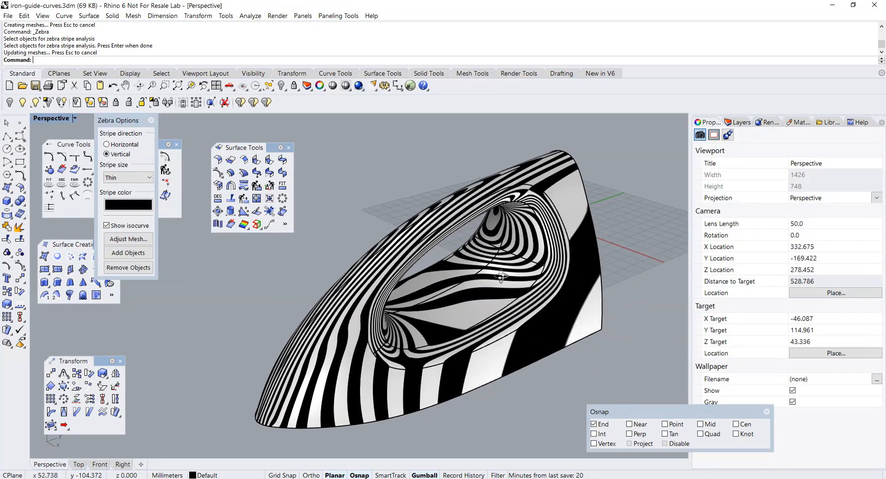
{"action": "left_click", "coordinate": [150, 120]}
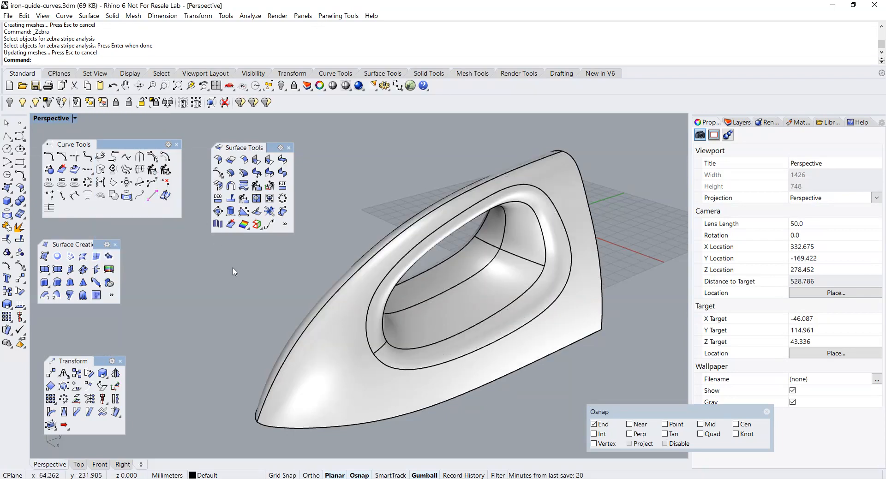